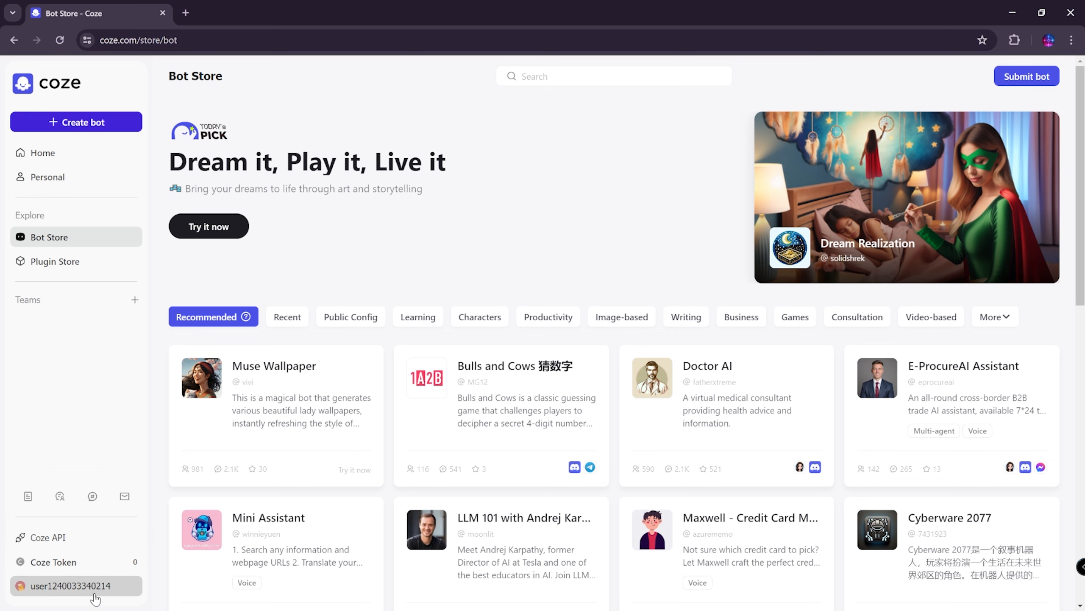
Step: Search the Bot Store for gpt, enlarge the page view, and open the DungeonGPT bot
{"action": "left_click", "coordinate": [547, 82]}
{"action": "type", "text": "gpt"}
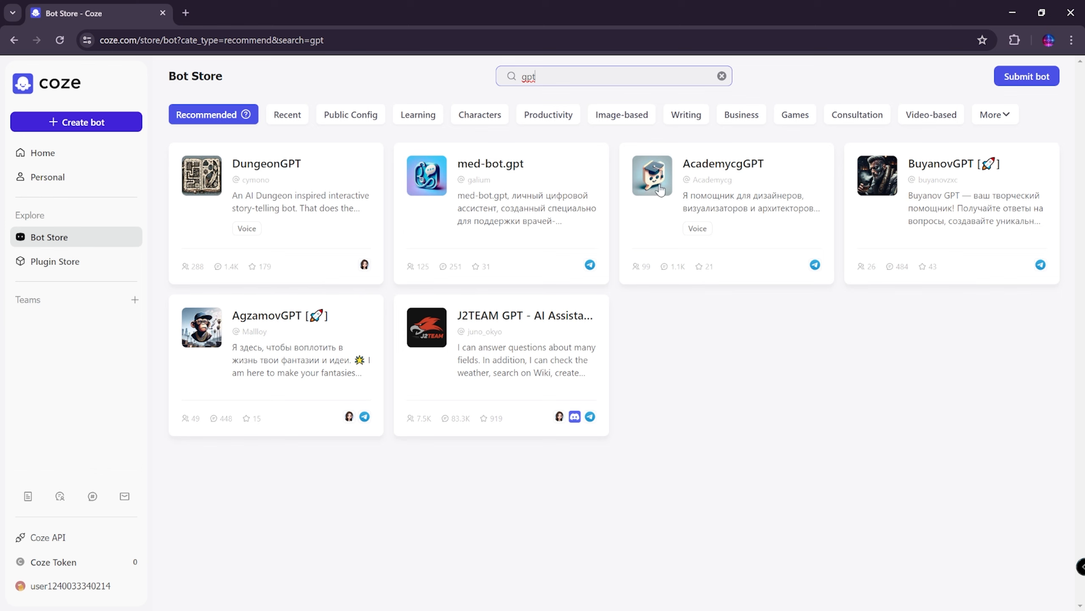
{"action": "key", "text": "ctrl+plus"}
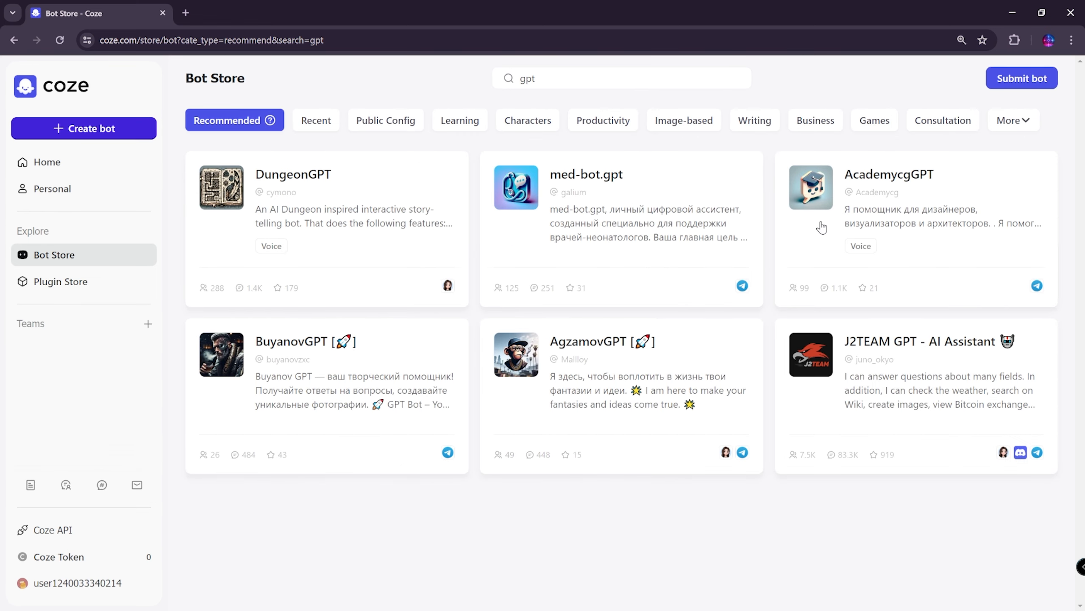
{"action": "left_click", "coordinate": [400, 235]}
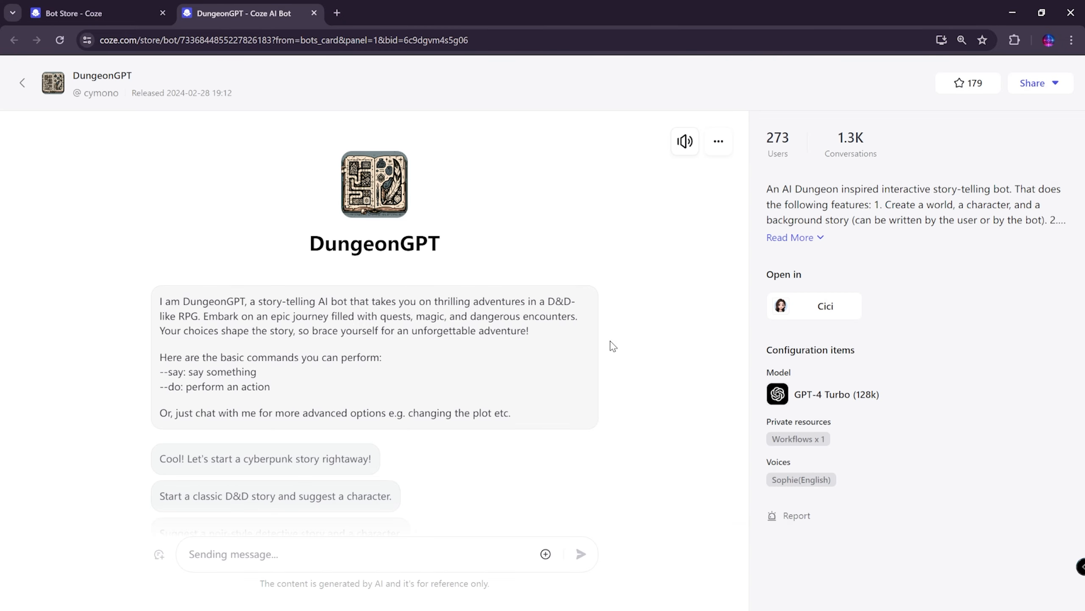
Step: Check which model DungeonGPT uses and start its suggested cyberpunk story
{"action": "left_click_drag", "start_coordinate": [796, 395], "coordinate": [844, 395]}
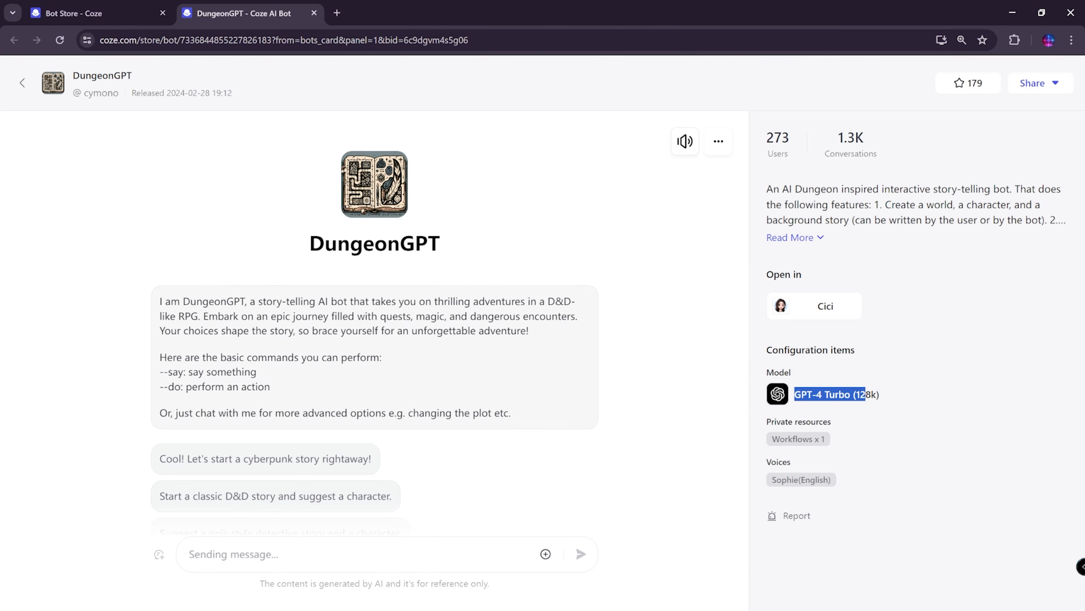
{"action": "left_click", "coordinate": [868, 394]}
{"action": "scroll", "coordinate": [495, 393], "scroll_direction": "down", "scroll_amount": 2}
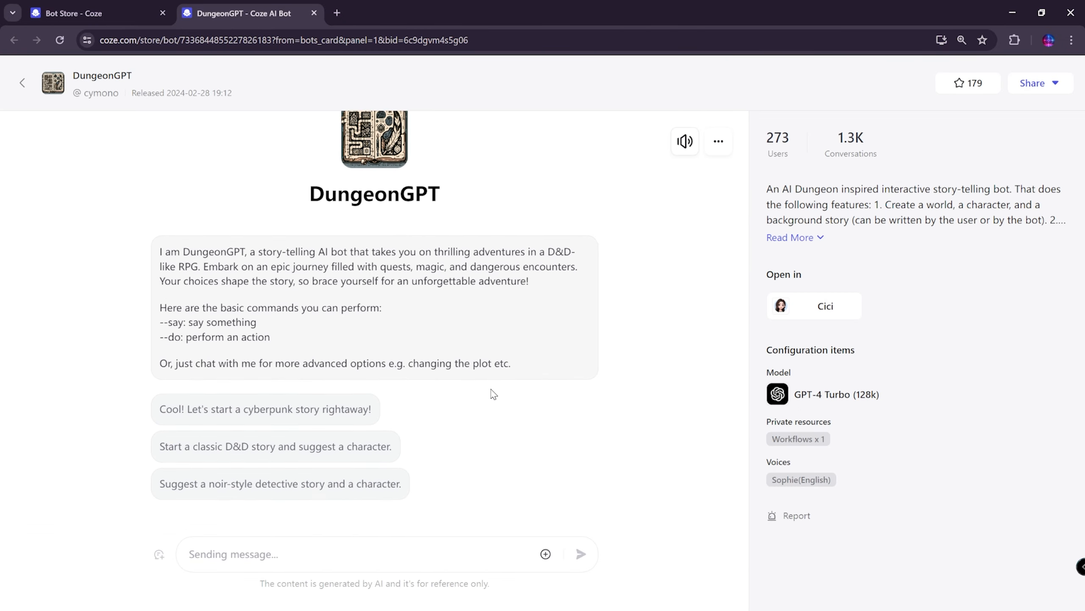
{"action": "left_click", "coordinate": [252, 402]}
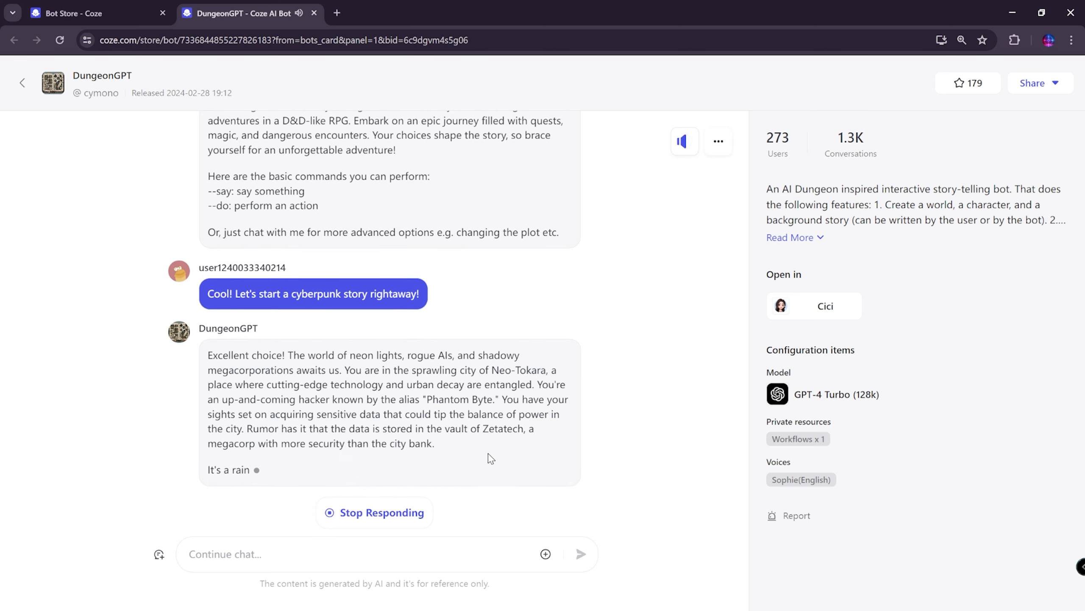
Step: Return from DungeonGPT to the Bot Store and browse the recommended bots
{"action": "left_click", "coordinate": [23, 84]}
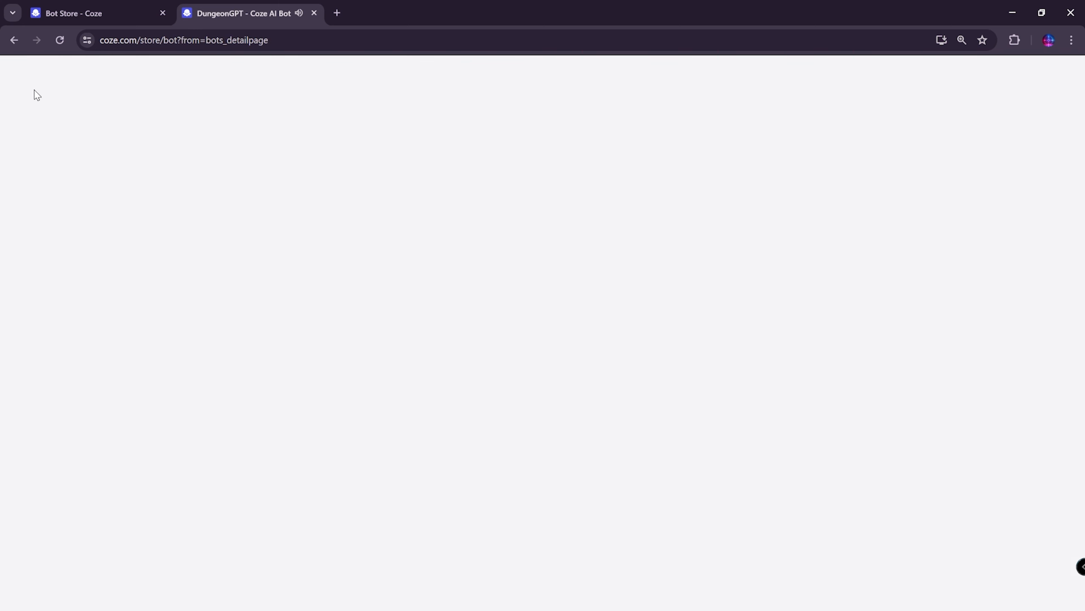
{"action": "scroll", "coordinate": [446, 220], "scroll_direction": "down", "scroll_amount": 20}
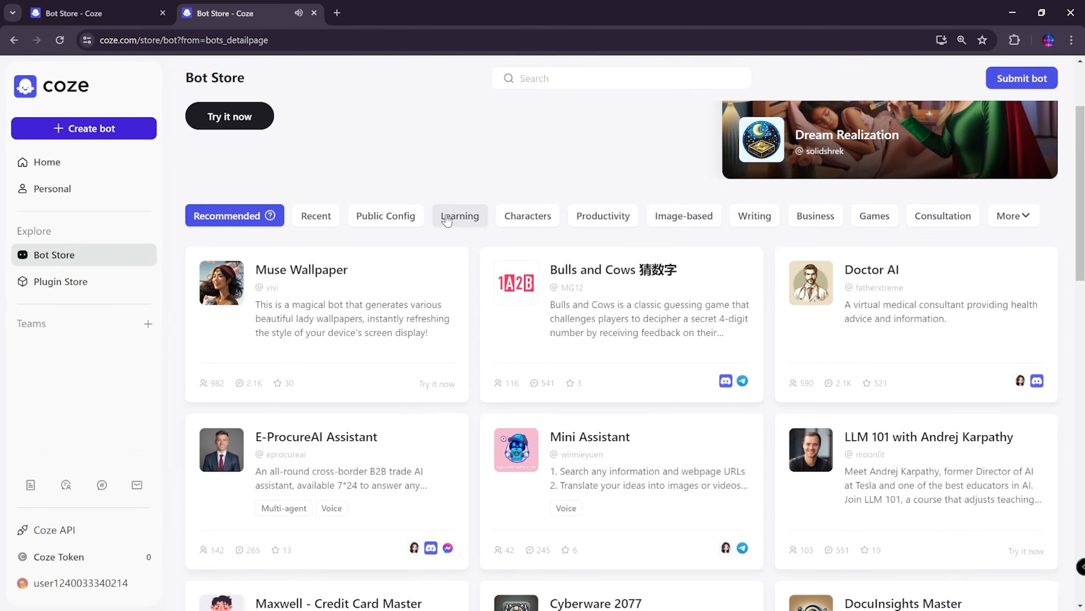
{"action": "scroll", "coordinate": [484, 252], "scroll_direction": "up", "scroll_amount": 15}
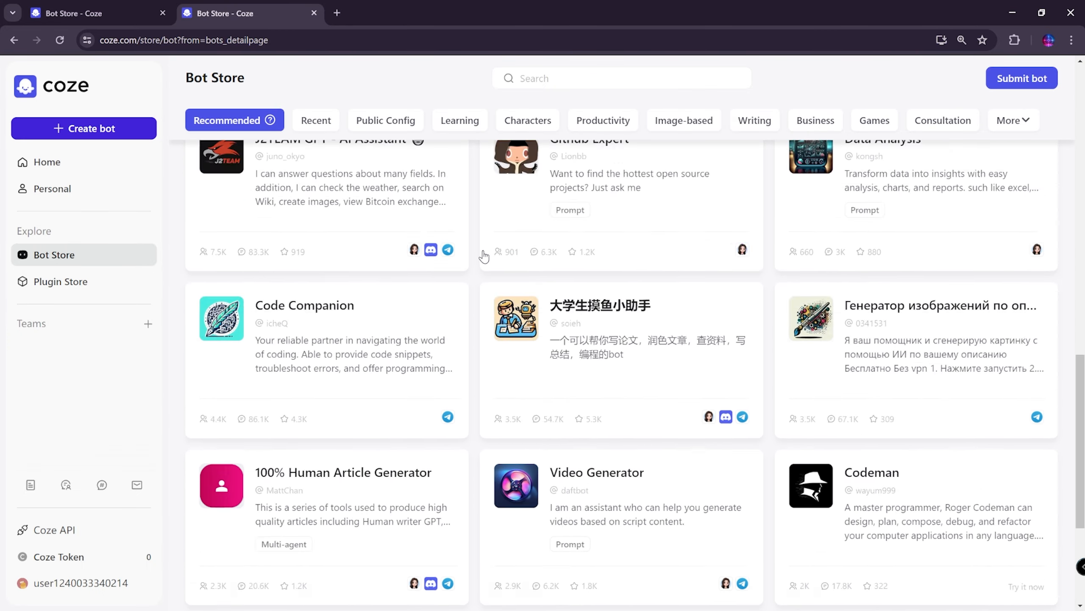
Step: Create a bot named test in the Personal workspace
{"action": "left_click", "coordinate": [79, 130]}
{"action": "left_click", "coordinate": [427, 199]}
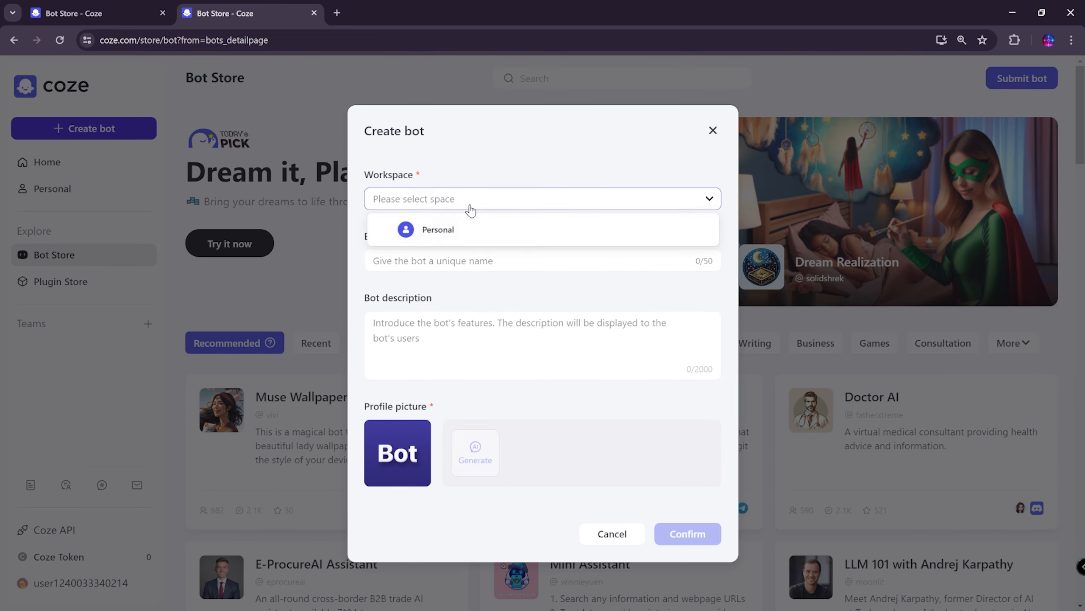
{"action": "left_click", "coordinate": [417, 225]}
{"action": "left_click", "coordinate": [440, 261]}
{"action": "left_click", "coordinate": [479, 290]}
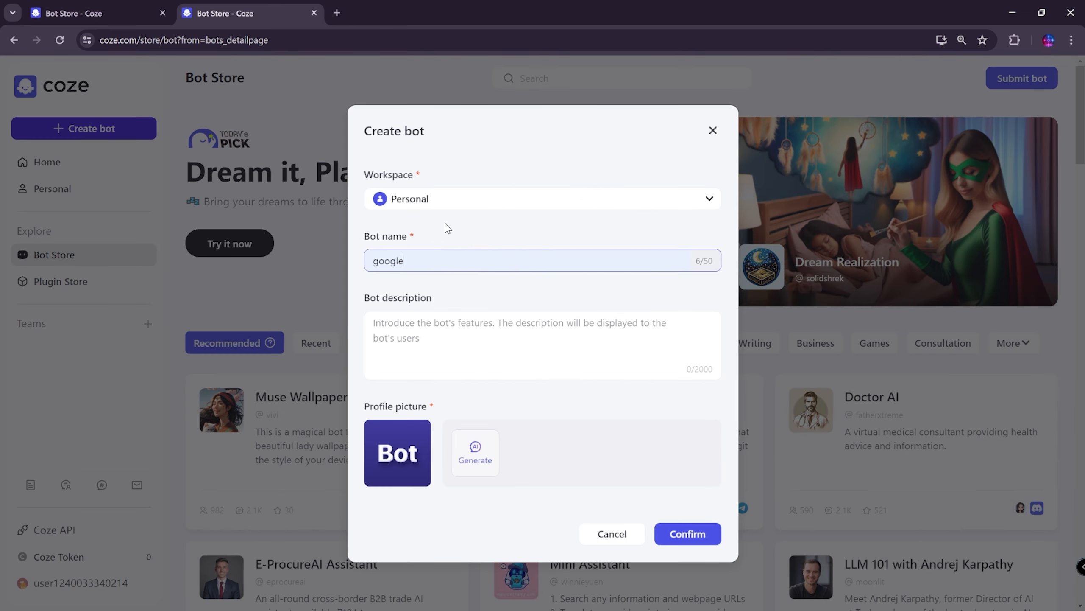
{"action": "left_click_drag", "start_coordinate": [409, 257], "coordinate": [338, 259]}
{"action": "type", "text": "test"}
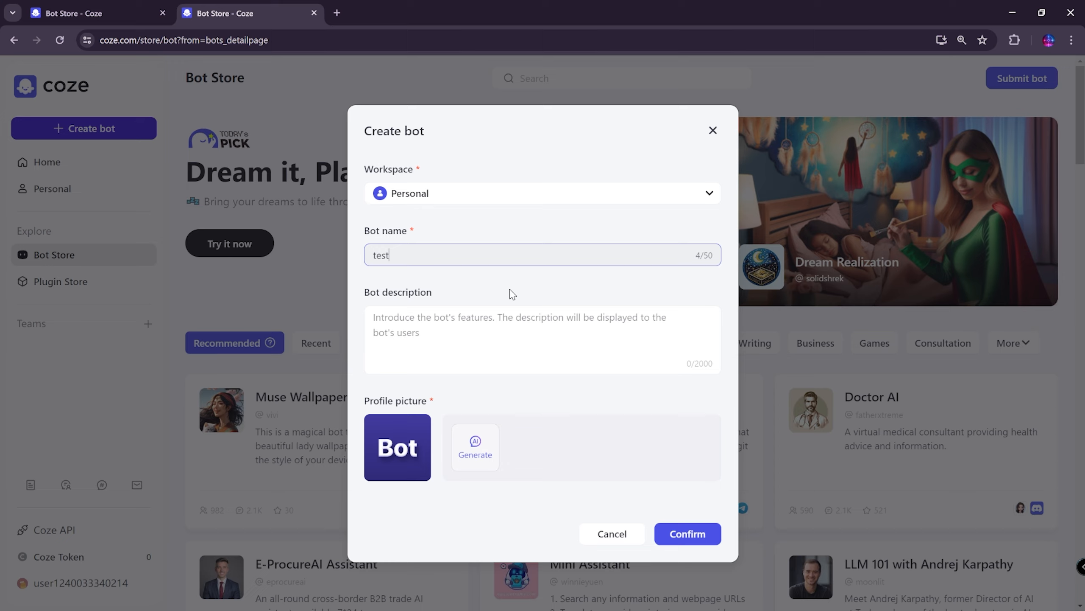
{"action": "left_click", "coordinate": [660, 532]}
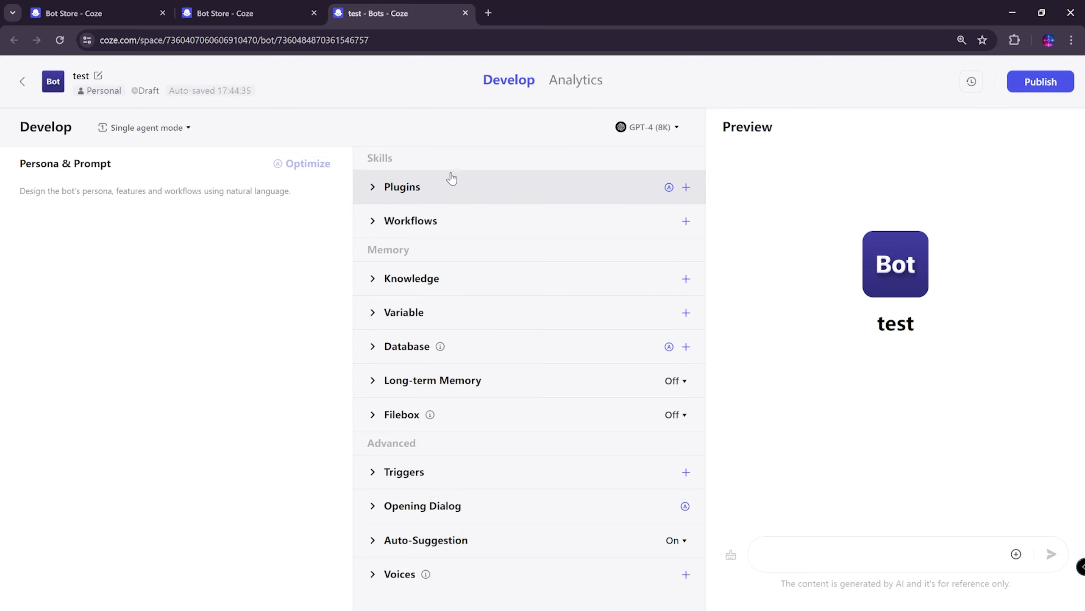
Step: Set the test bot's model to GPT-4 Turbo (128k) in its model configuration
{"action": "left_click", "coordinate": [674, 133]}
{"action": "left_click", "coordinate": [649, 211]}
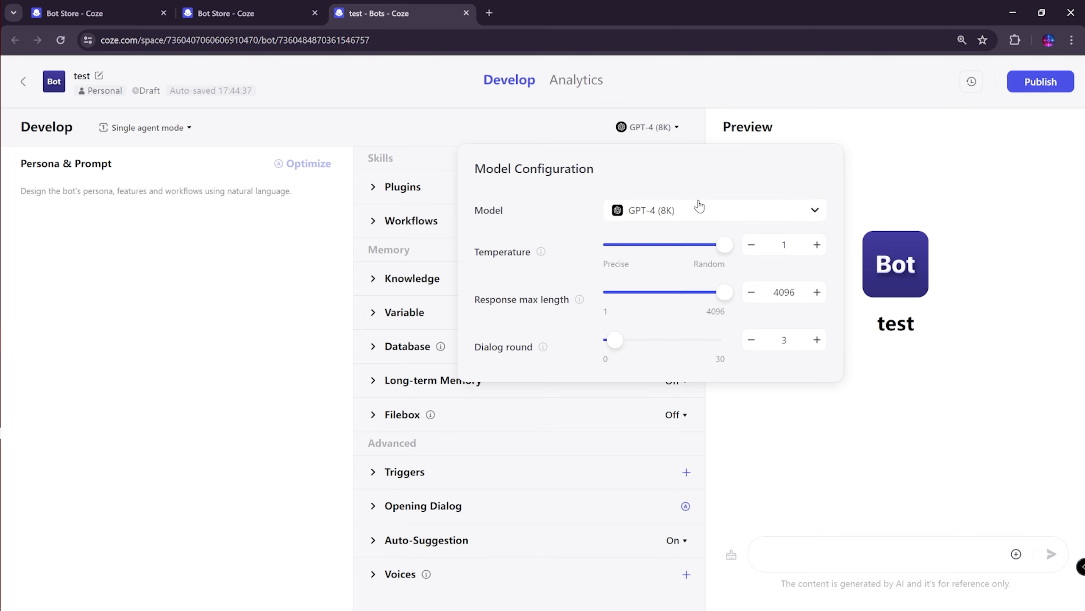
{"action": "left_click", "coordinate": [701, 207]}
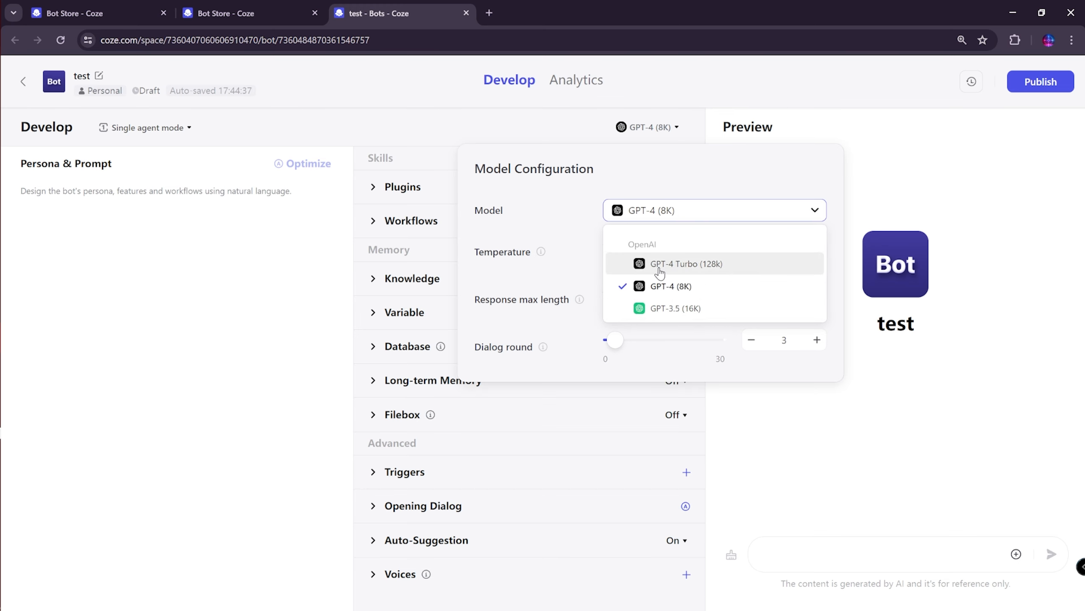
{"action": "left_click", "coordinate": [699, 269]}
{"action": "left_click", "coordinate": [897, 350]}
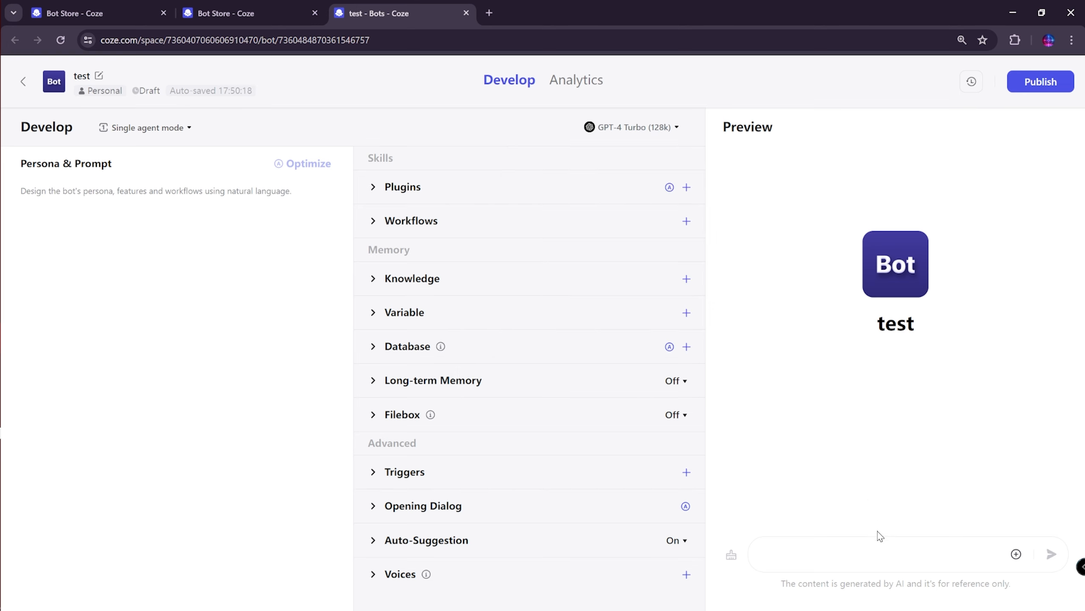
Step: Send the test bot the message "write me the python code for snake game" in the preview chat
{"action": "left_click", "coordinate": [881, 552]}
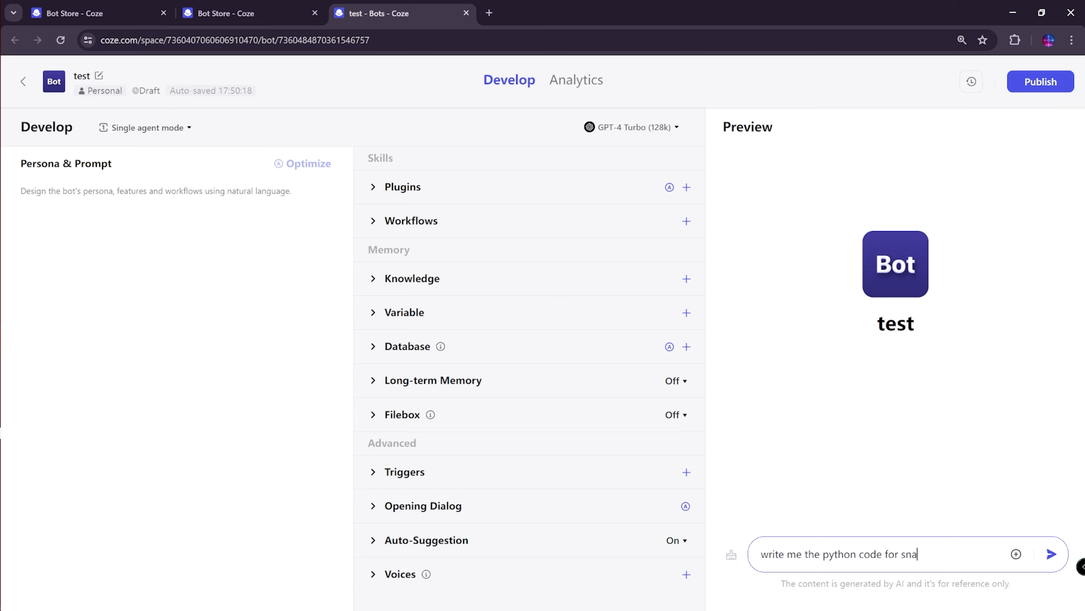
{"action": "type", "text": "write me the python code for snake game"}
{"action": "key", "text": "Return"}
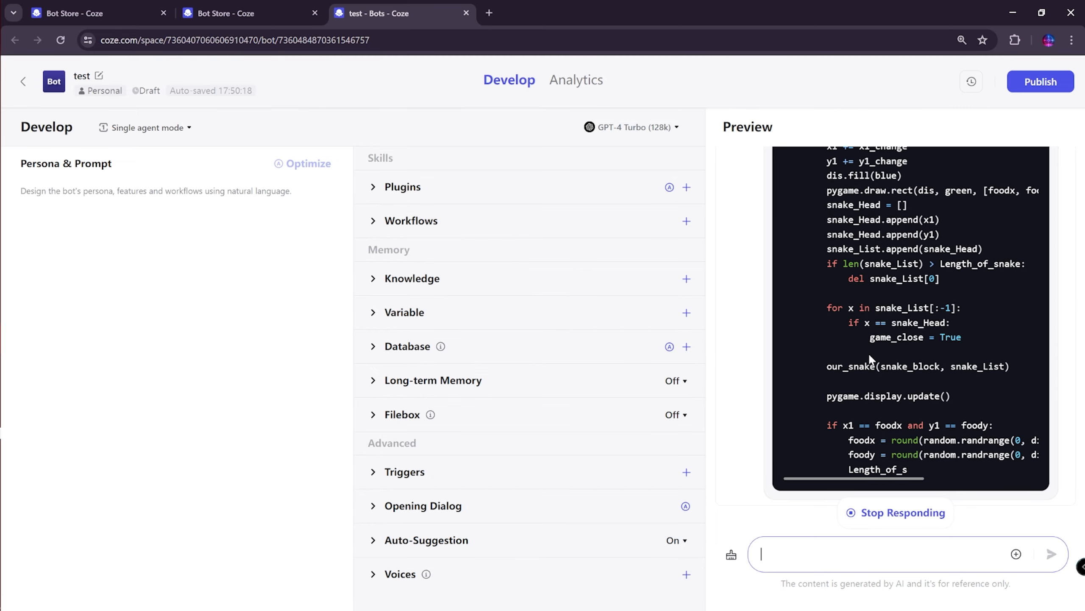
Step: Copy the complete Python code block from the bot's snake game reply
{"action": "scroll", "coordinate": [951, 387], "scroll_direction": "up", "scroll_amount": 6}
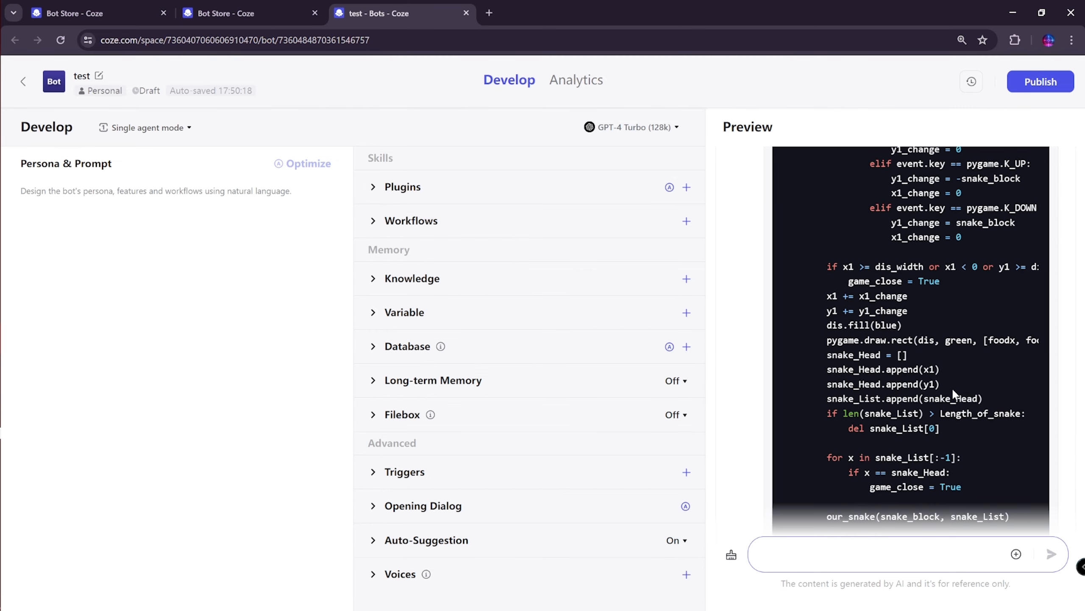
{"action": "scroll", "coordinate": [969, 357], "scroll_direction": "up", "scroll_amount": 15}
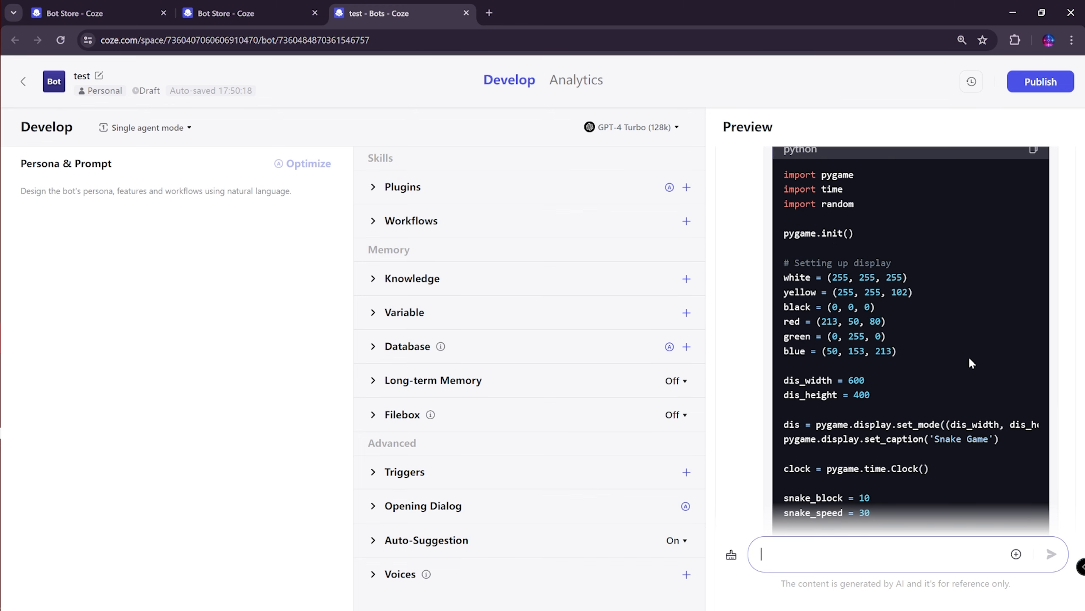
{"action": "scroll", "coordinate": [970, 359], "scroll_direction": "up", "scroll_amount": 4}
{"action": "left_click", "coordinate": [1033, 340]}
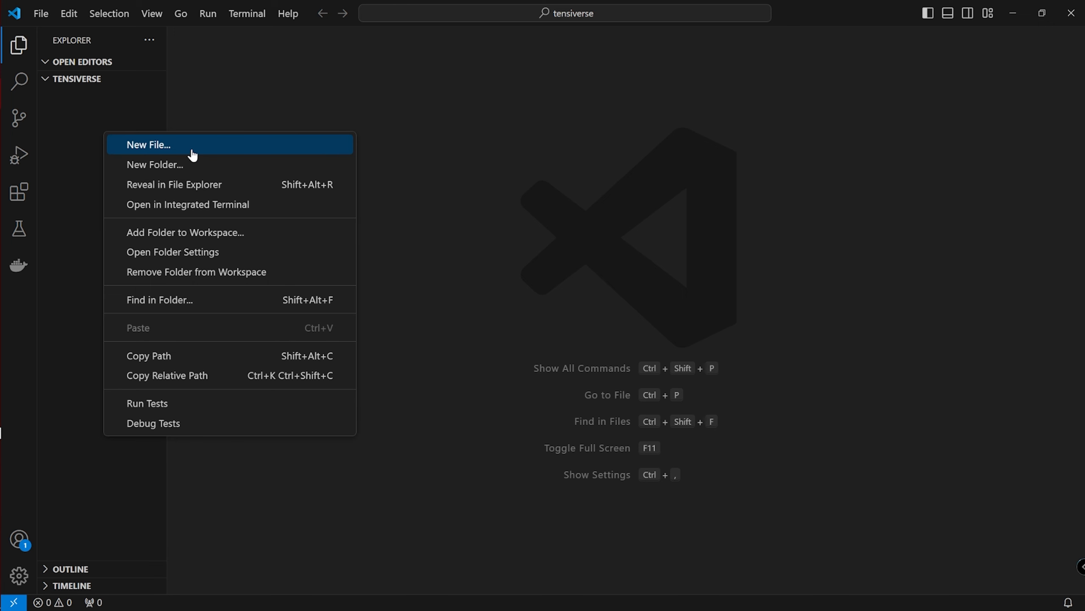
Step: In VS Code, create snake.py in the tensiverse folder, paste the copied game code into it, and look it over
{"action": "left_click", "coordinate": [194, 154]}
{"action": "type", "text": "snake.py"}
{"action": "key", "text": "Return"}
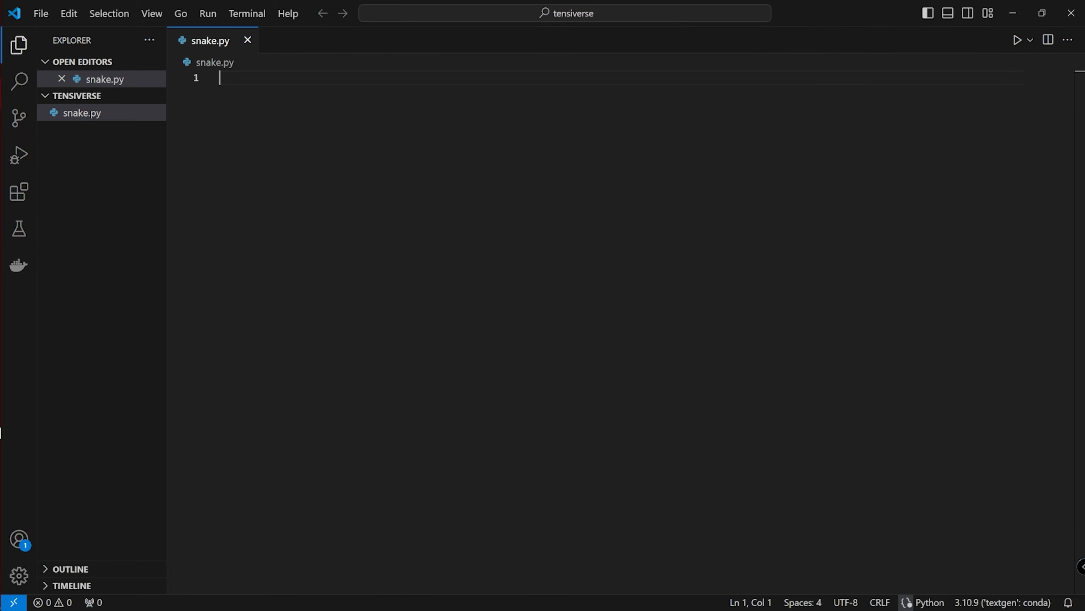
{"action": "key", "text": "ctrl+v"}
{"action": "scroll", "coordinate": [620, 329], "scroll_direction": "up", "scroll_amount": 15}
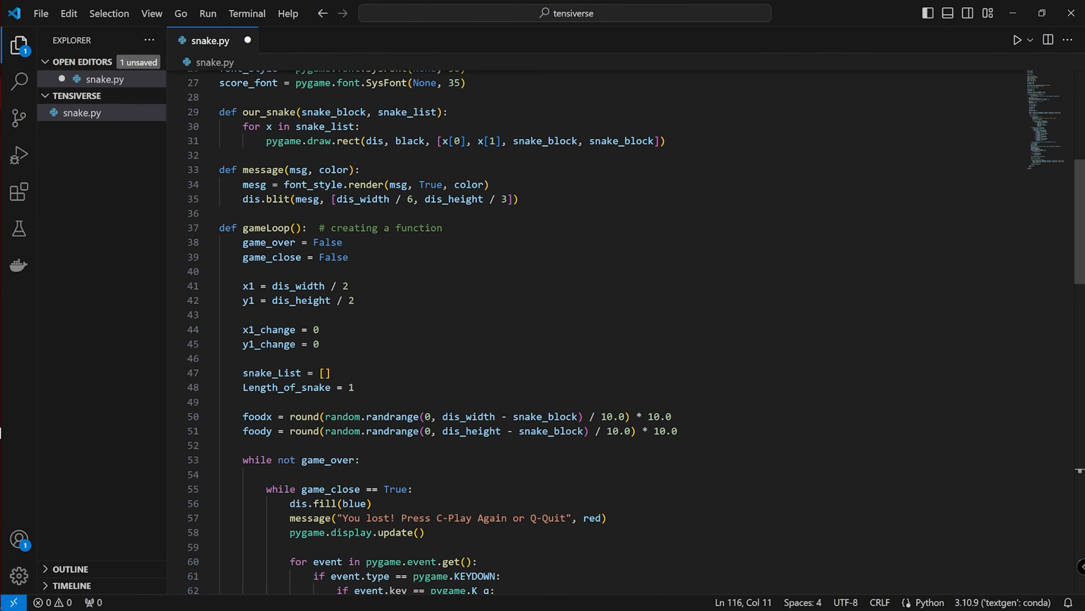
{"action": "scroll", "coordinate": [619, 329], "scroll_direction": "up", "scroll_amount": 9}
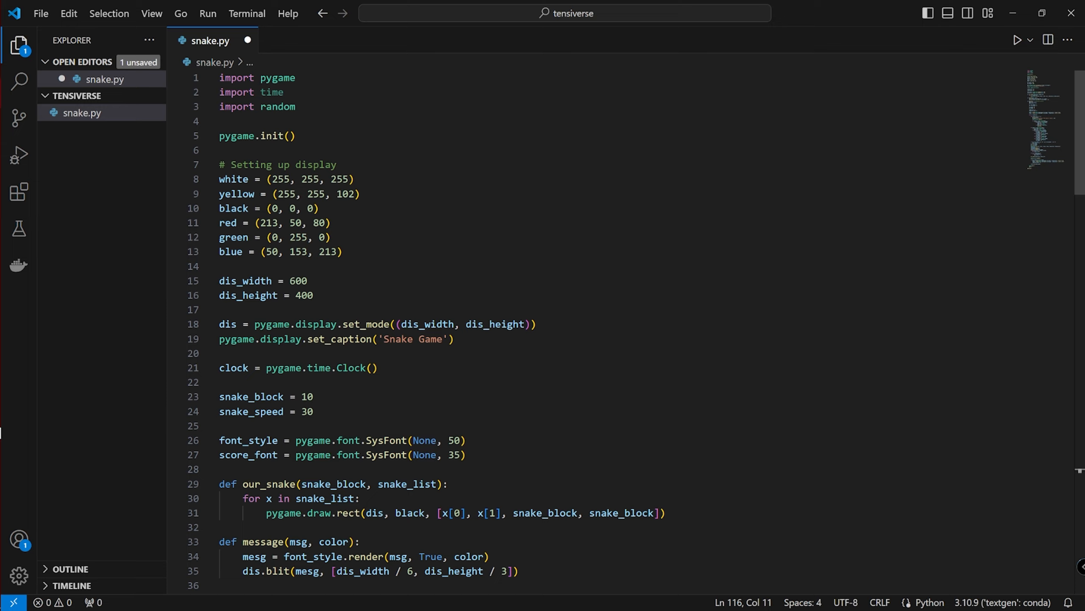
{"action": "scroll", "coordinate": [619, 329], "scroll_direction": "down", "scroll_amount": 20}
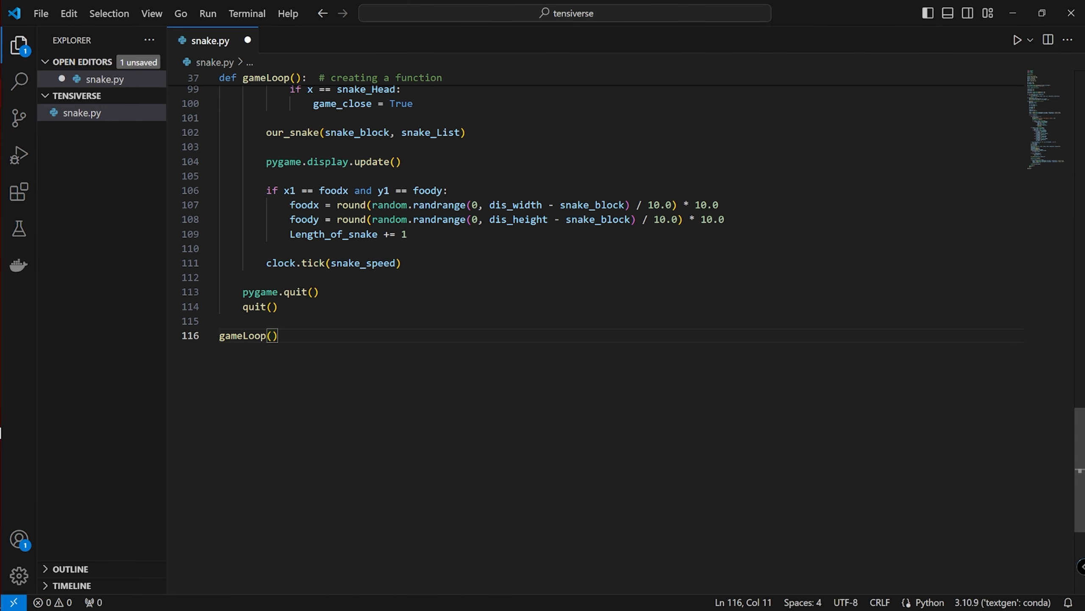
{"action": "left_click", "coordinate": [531, 205]}
Step: Run snake.py and test the game by steering the snake through a round, replaying, and quitting
{"action": "left_click", "coordinate": [1018, 43]}
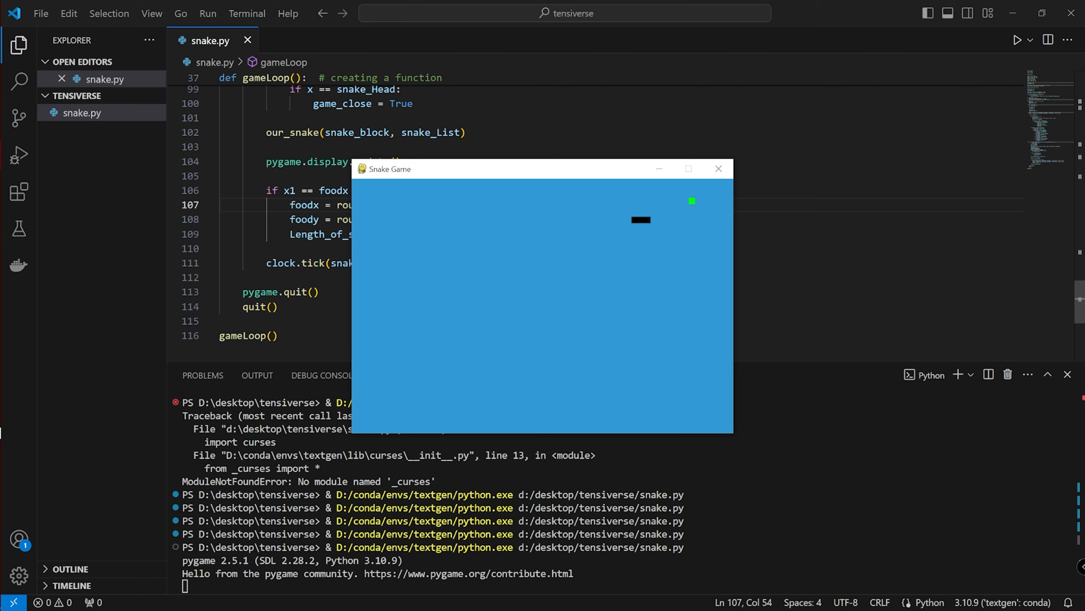
{"action": "key", "text": "Up"}
{"action": "key", "text": "Left"}
{"action": "key", "text": "Down"}
{"action": "key", "text": "Left"}
{"action": "key", "text": "Down"}
{"action": "key", "text": "Right"}
{"action": "key", "text": "Down"}
{"action": "key", "text": "Left"}
{"action": "key", "text": "Up"}
{"action": "key", "text": "Right"}
{"action": "key", "text": "Up"}
{"action": "key", "text": "Left"}
{"action": "key", "text": "Up"}
{"action": "key", "text": "Right"}
{"action": "key", "text": "Down"}
{"action": "key", "text": "Left"}
{"action": "key", "text": "Up"}
{"action": "key", "text": "Right"}
{"action": "key", "text": "Down"}
{"action": "key", "text": "Left"}
{"action": "key", "text": "Up"}
{"action": "key", "text": "Right"}
{"action": "key", "text": "Down"}
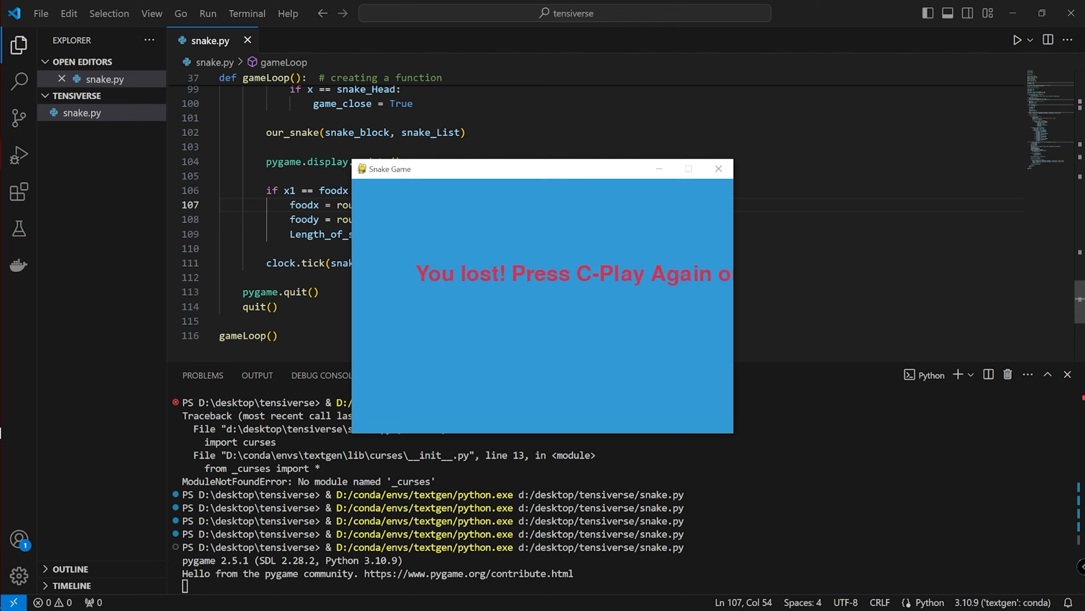
{"action": "key", "text": "c"}
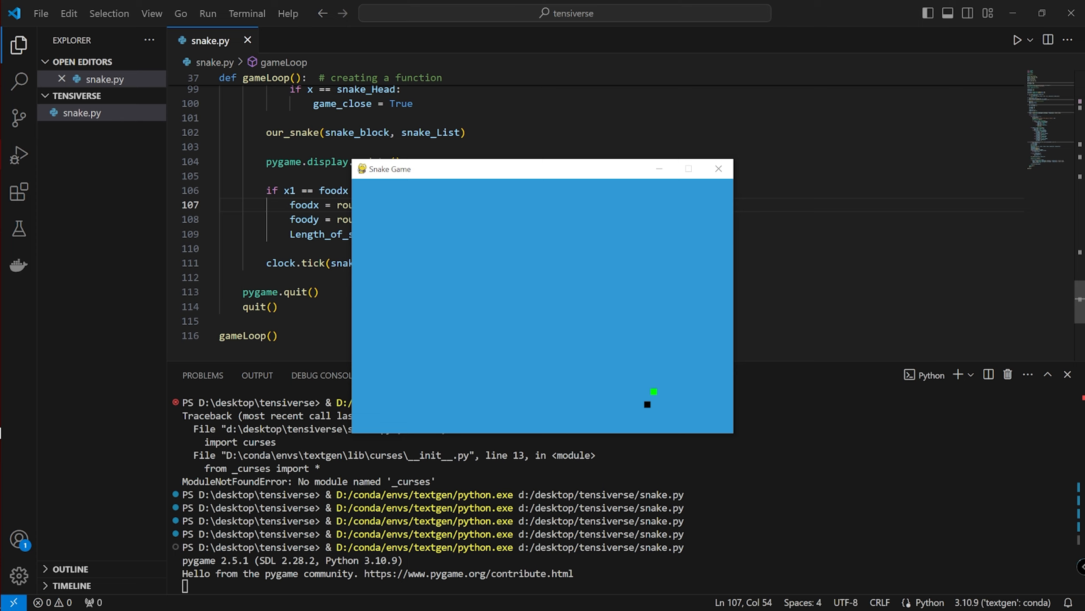
{"action": "key", "text": "q"}
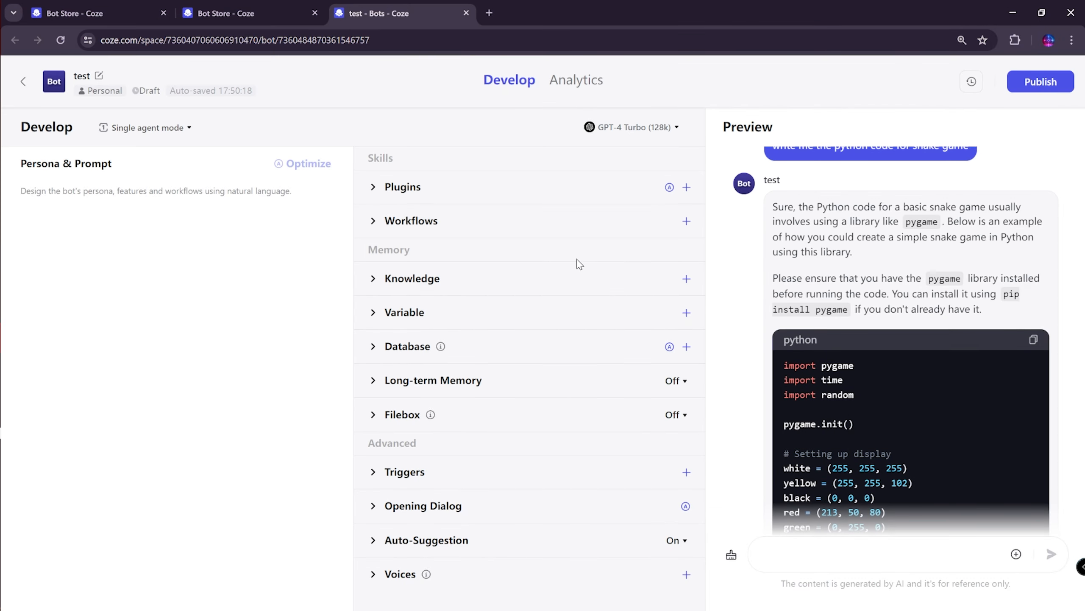
{"action": "scroll", "coordinate": [782, 385], "scroll_direction": "down", "scroll_amount": 10}
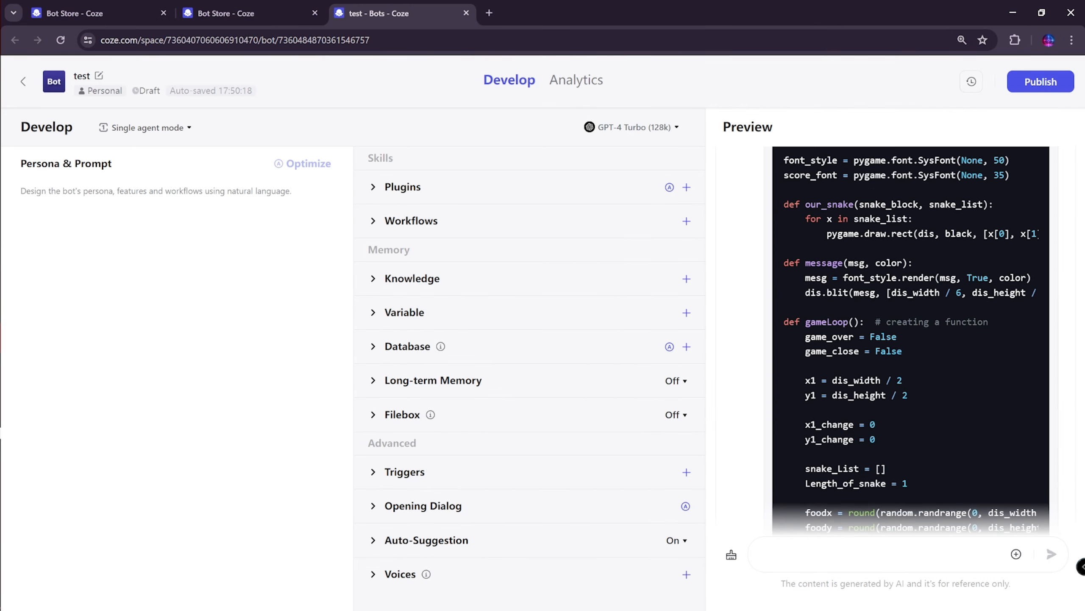
{"action": "scroll", "coordinate": [838, 287], "scroll_direction": "up", "scroll_amount": 7}
{"action": "scroll", "coordinate": [838, 285], "scroll_direction": "up", "scroll_amount": 4}
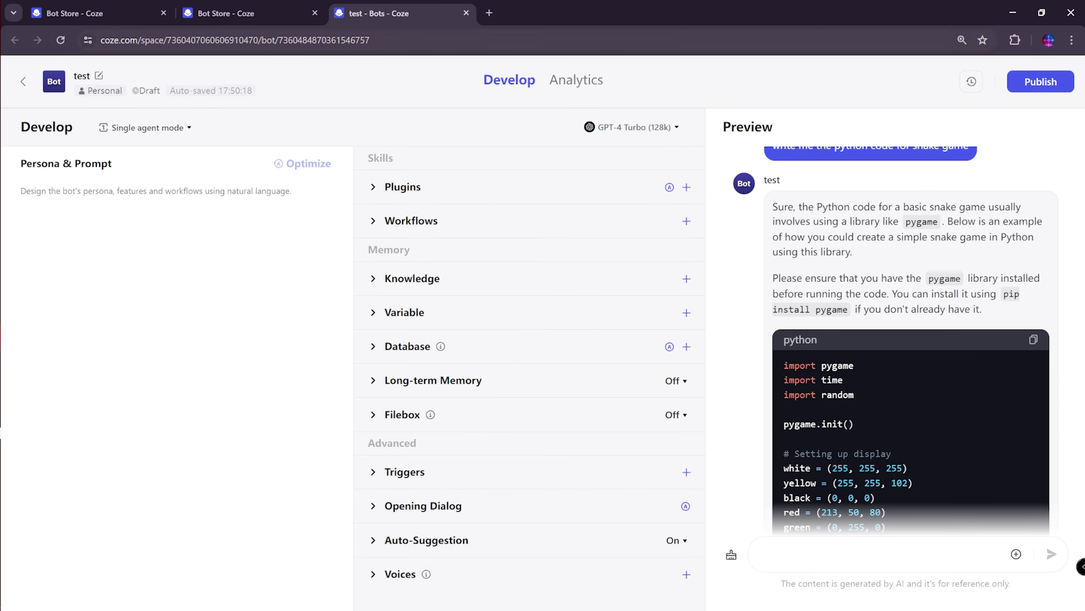
Step: Return to the Bot Store page and search for dalle
{"action": "key", "text": "ctrl+shift+Tab"}
{"action": "scroll", "coordinate": [450, 265], "scroll_direction": "down", "scroll_amount": 2}
{"action": "left_click", "coordinate": [535, 78]}
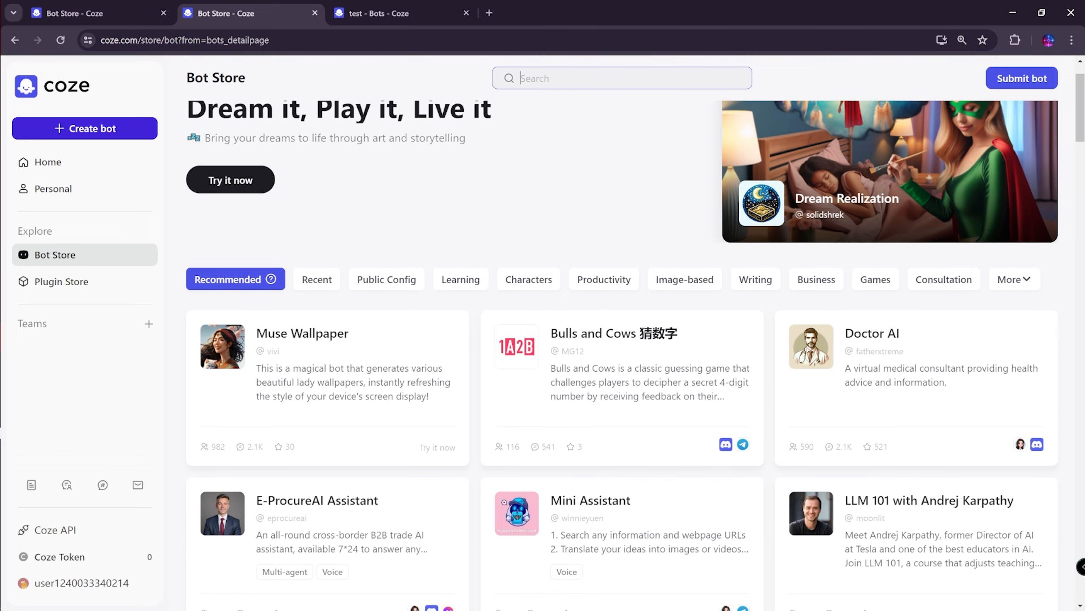
{"action": "type", "text": "dalle"}
{"action": "key", "text": "Return"}
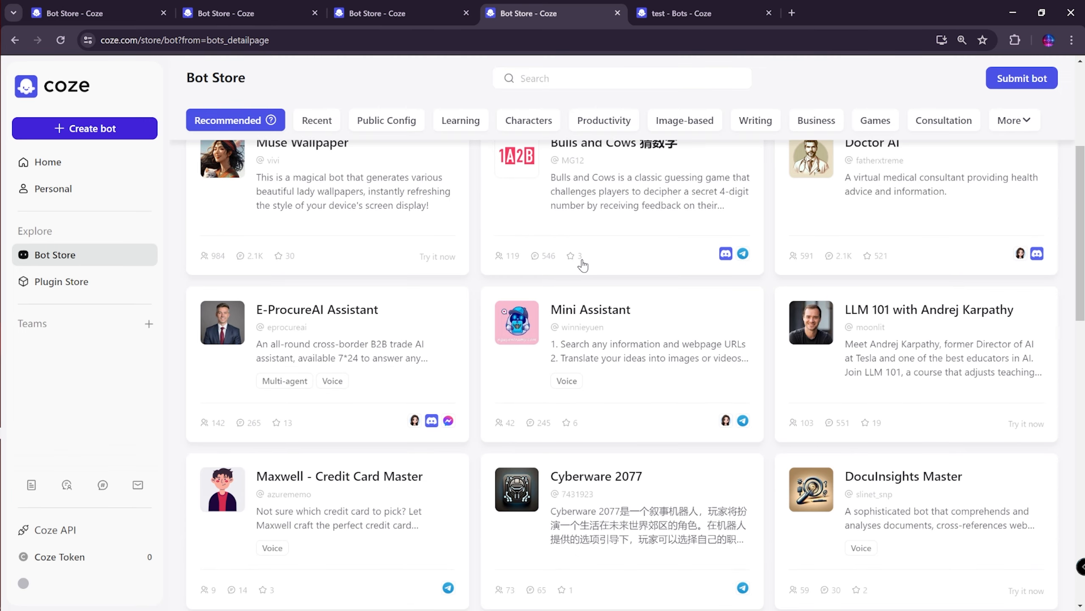
Step: Filter the Bot Store by the Image-based category and browse its bots
{"action": "scroll", "coordinate": [582, 264], "scroll_direction": "down", "scroll_amount": 3}
{"action": "scroll", "coordinate": [580, 269], "scroll_direction": "up", "scroll_amount": 1}
{"action": "scroll", "coordinate": [580, 268], "scroll_direction": "up", "scroll_amount": 8}
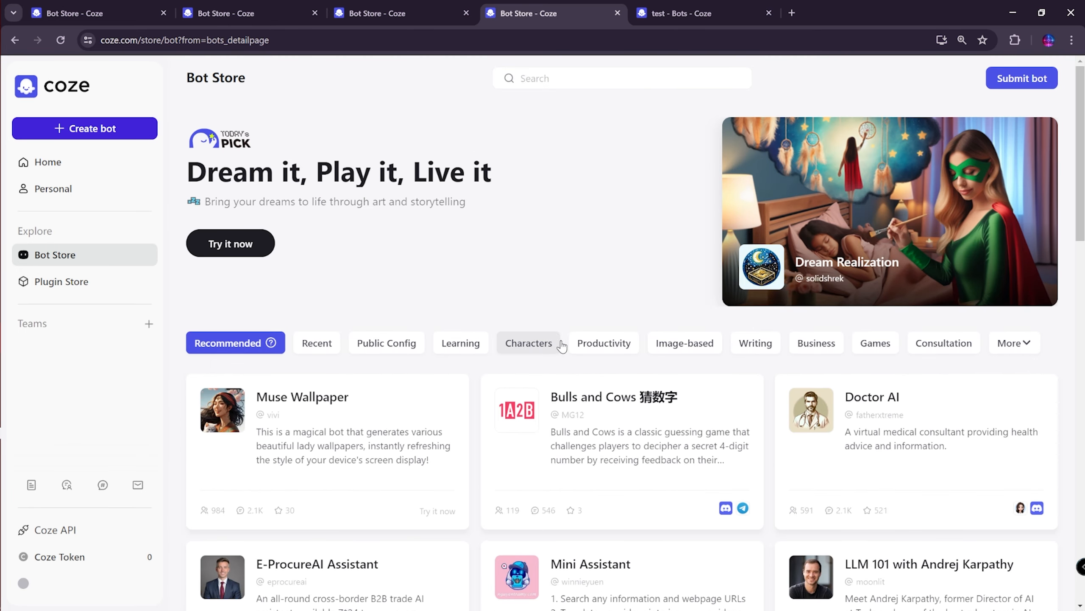
{"action": "left_click", "coordinate": [660, 341]}
{"action": "scroll", "coordinate": [660, 338], "scroll_direction": "down", "scroll_amount": 5}
{"action": "scroll", "coordinate": [649, 342], "scroll_direction": "up", "scroll_amount": 1}
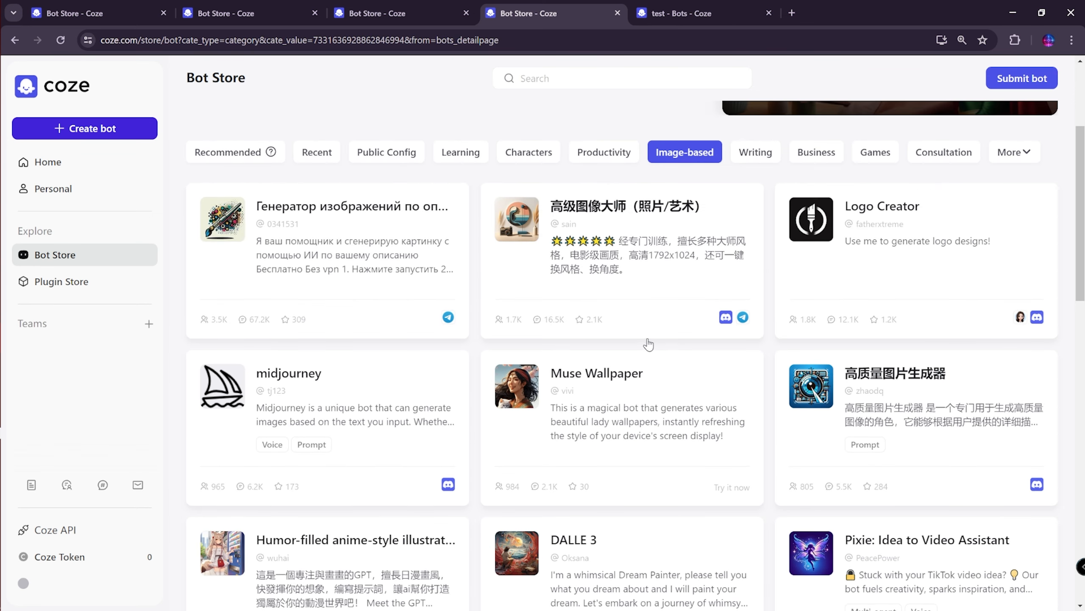
Step: Open the Logo Creator bot, request a logo for a coffee shop, and answer the style question with A
{"action": "left_click", "coordinate": [825, 301]}
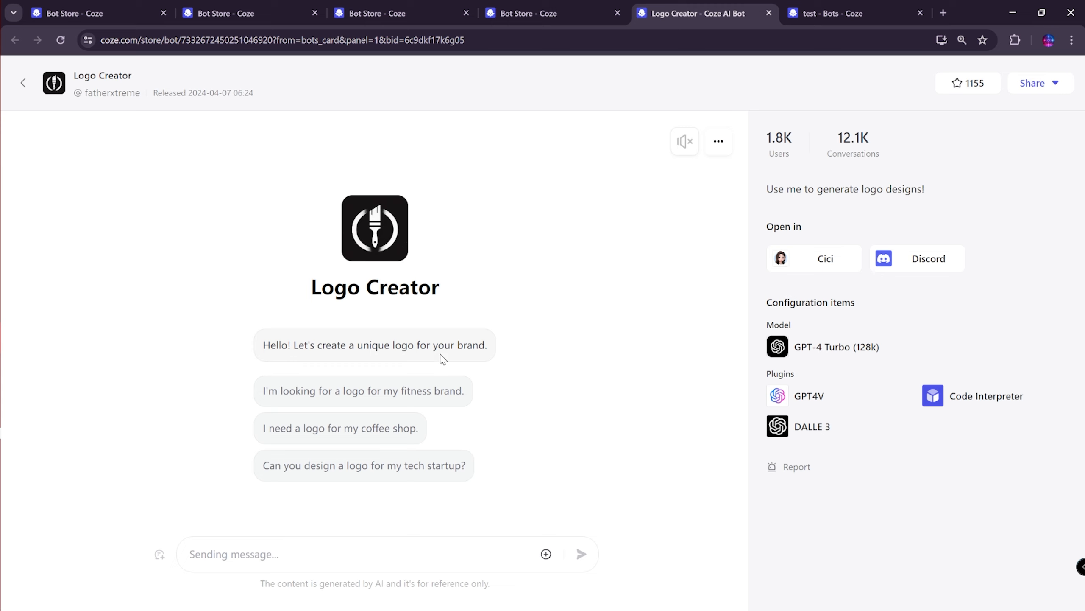
{"action": "left_click", "coordinate": [375, 429]}
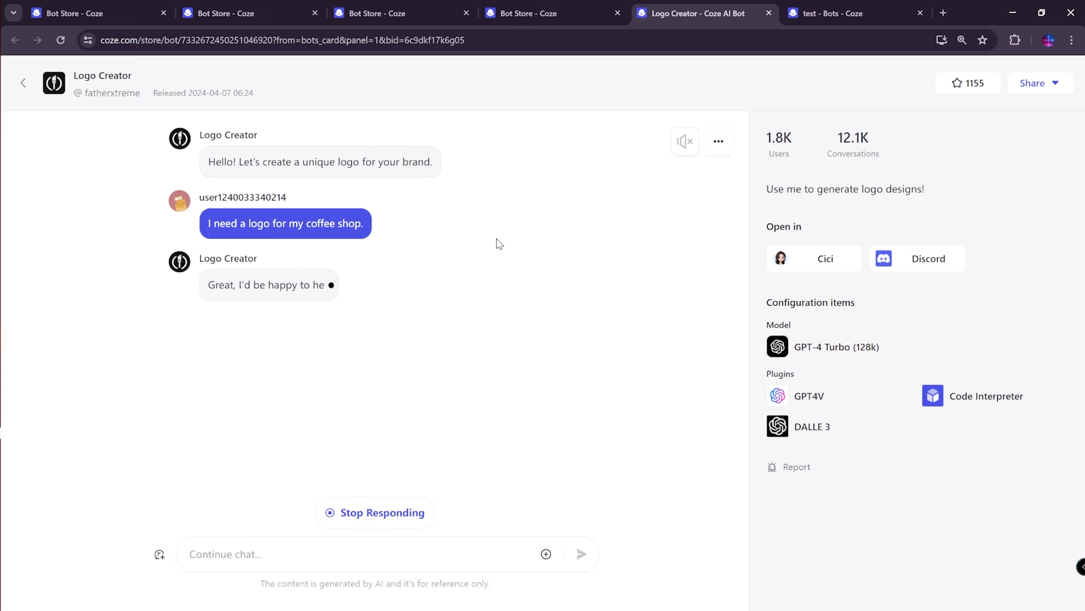
{"action": "left_click", "coordinate": [342, 552]}
{"action": "type", "text": "A"}
{"action": "key", "text": "Return"}
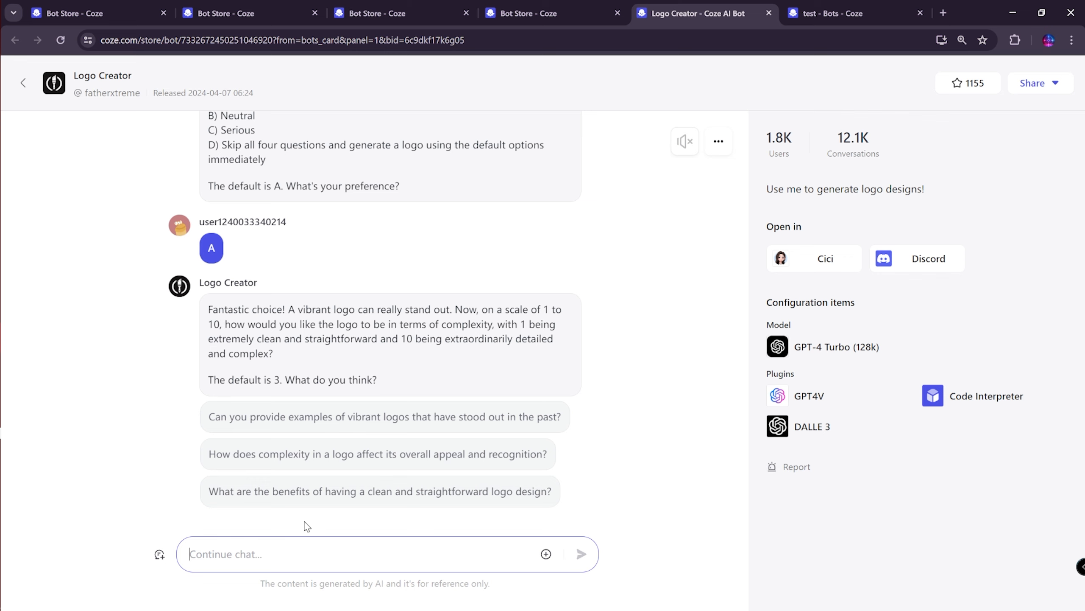
Step: Answer the bot's remaining questions with complexity 3, palette A (warm brown and creamy white), and option B for 9 different designs
{"action": "type", "text": "3"}
{"action": "key", "text": "Return"}
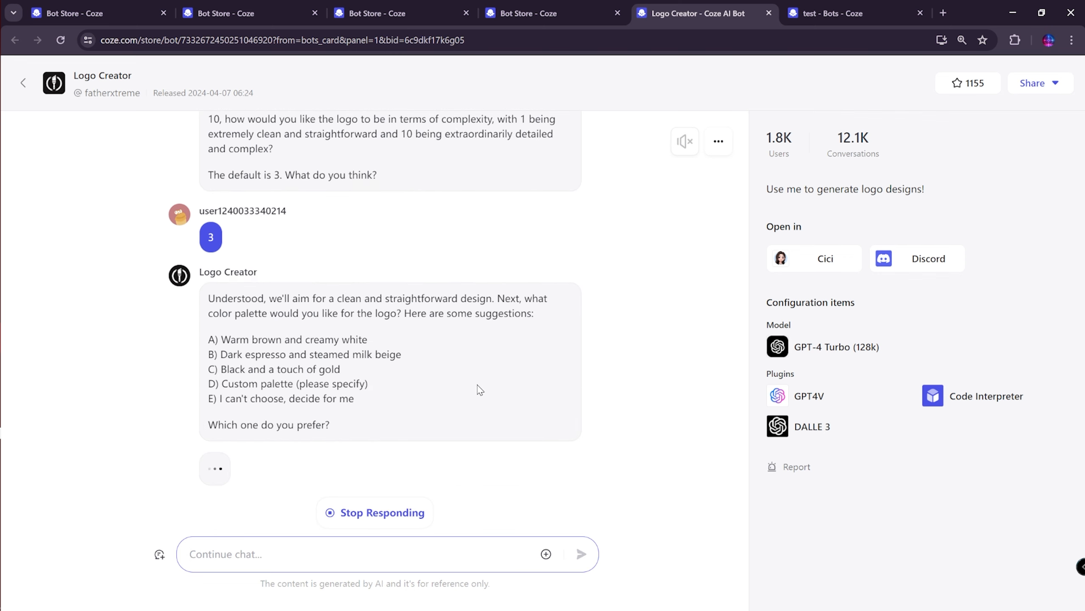
{"action": "type", "text": "A"}
{"action": "key", "text": "Return"}
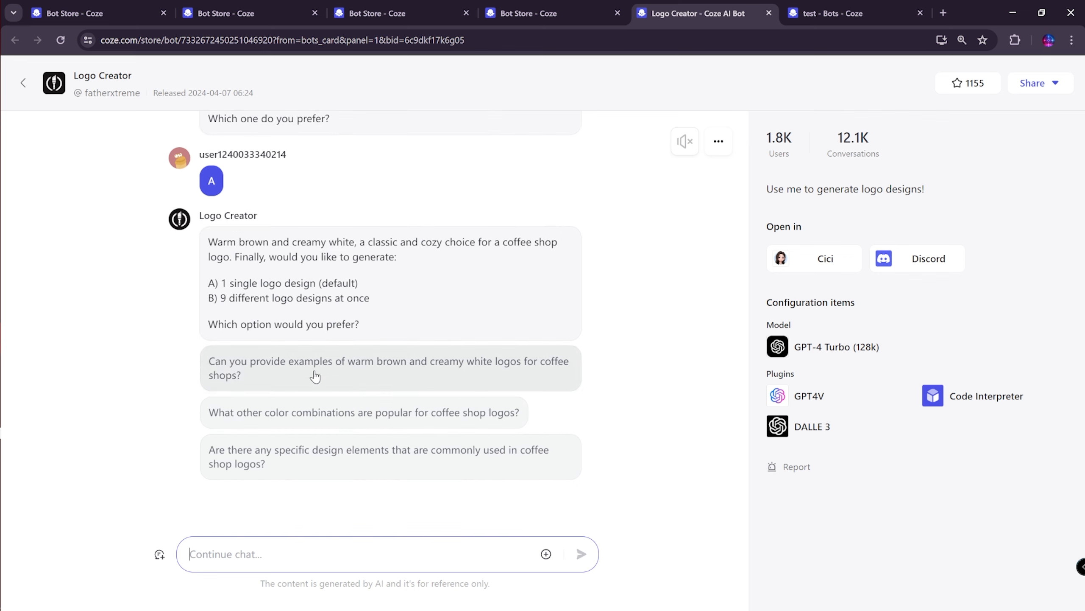
{"action": "type", "text": "B"}
{"action": "key", "text": "Return"}
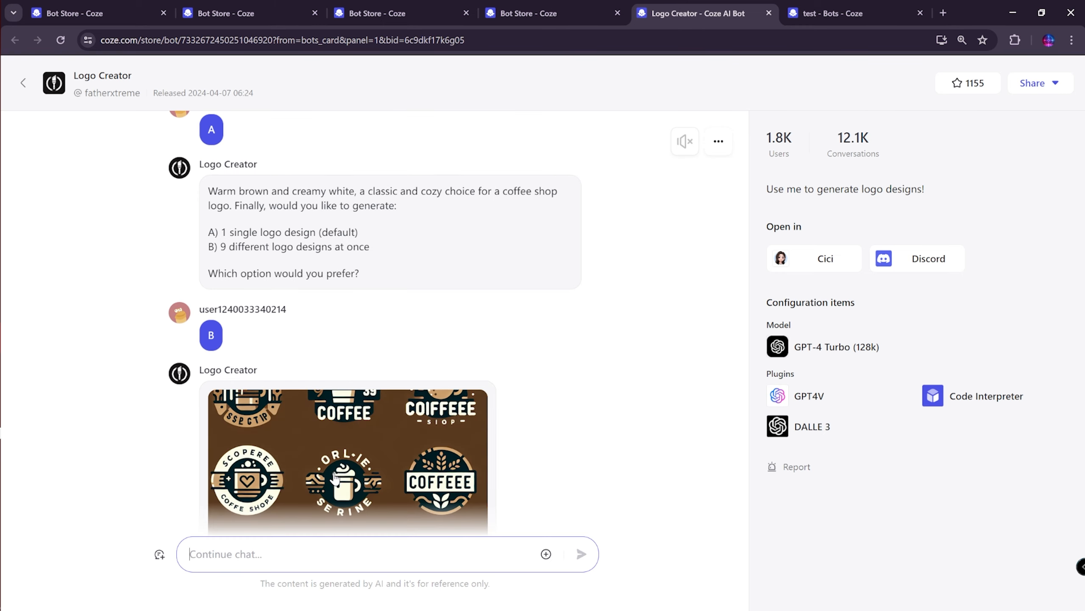
Step: Enlarge the generated coffee shop logo sheet, download it, and check the saved image in the photo viewer
{"action": "left_click", "coordinate": [454, 358]}
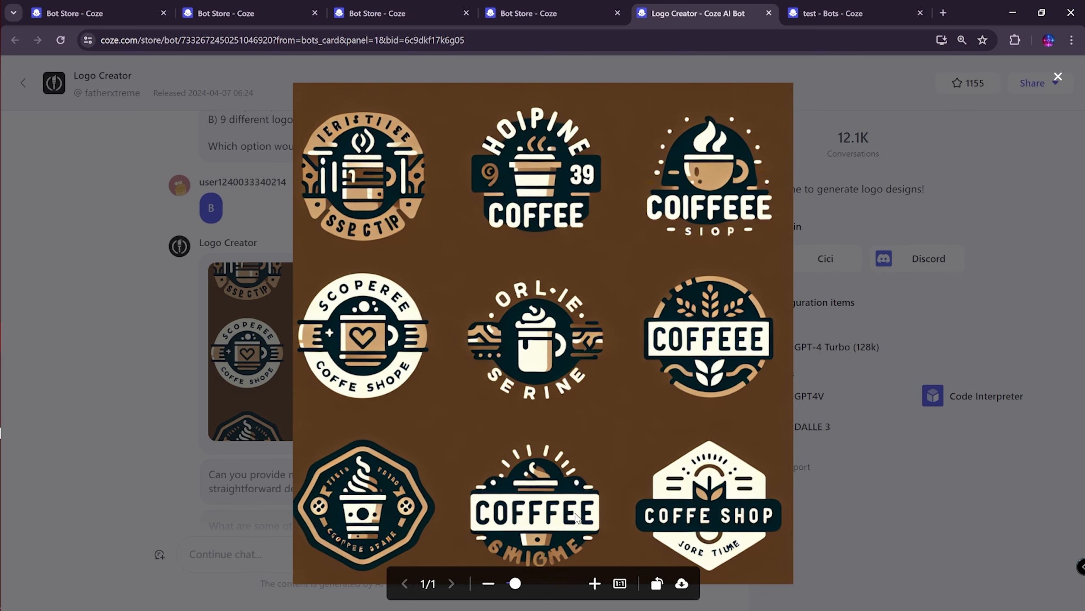
{"action": "mouse_move", "coordinate": [516, 584]}
{"action": "left_mouse_down"}
{"action": "mouse_move", "coordinate": [530, 583]}
{"action": "mouse_move", "coordinate": [497, 586]}
{"action": "mouse_move", "coordinate": [516, 582]}
{"action": "left_mouse_up"}
{"action": "left_click", "coordinate": [682, 583]}
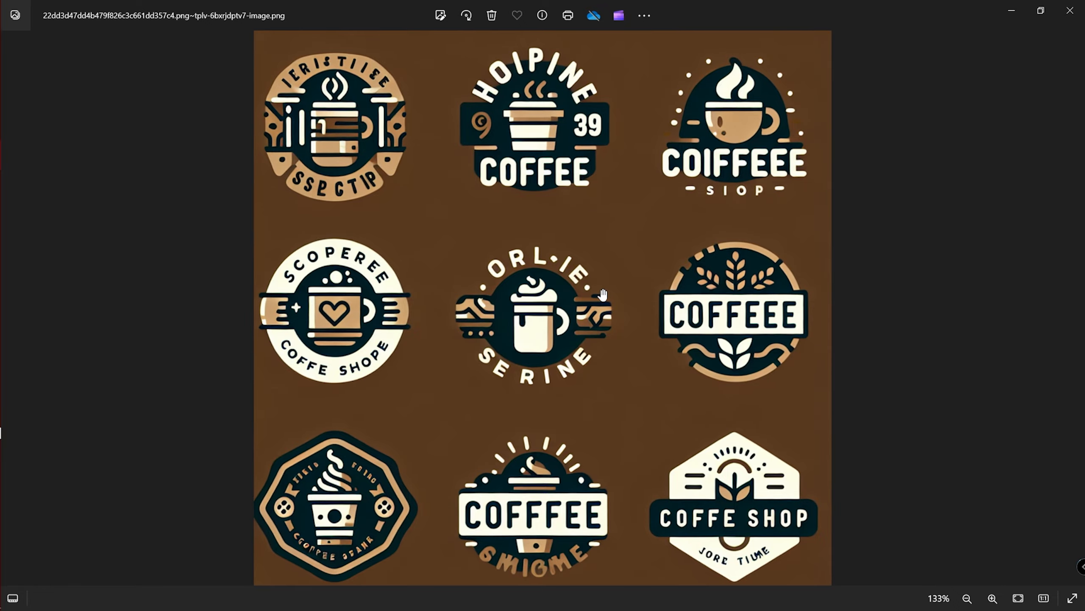
{"action": "scroll", "coordinate": [526, 302], "scroll_direction": "up", "scroll_amount": 2}
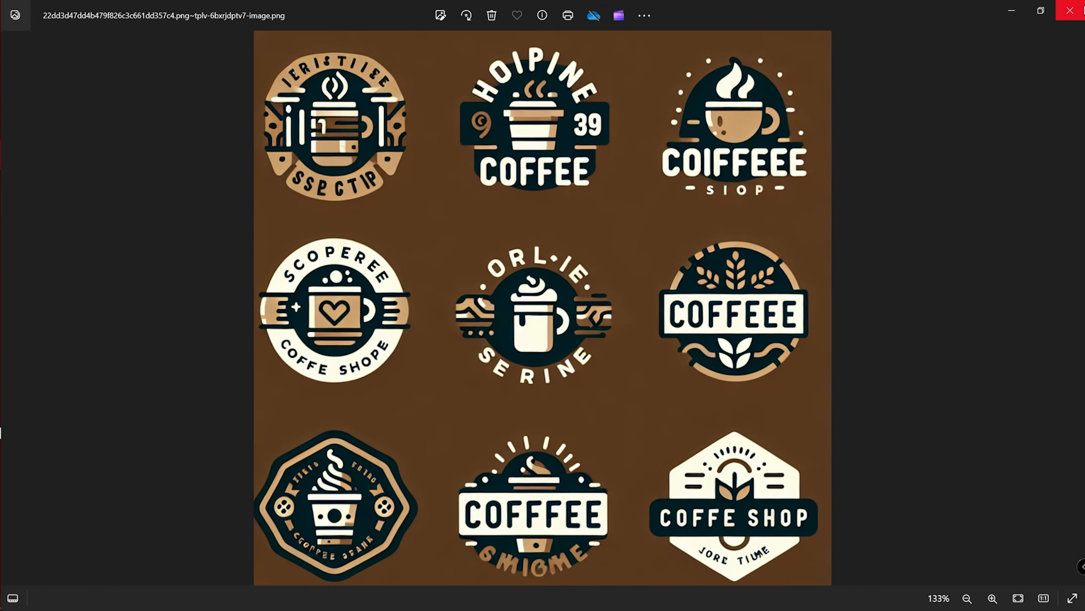
{"action": "left_click", "coordinate": [1070, 10]}
Step: Leave the Logo Creator chat for the Bot Store and switch back to the test bot's editor
{"action": "scroll", "coordinate": [418, 427], "scroll_direction": "down", "scroll_amount": 3}
{"action": "scroll", "coordinate": [418, 426], "scroll_direction": "up", "scroll_amount": 5}
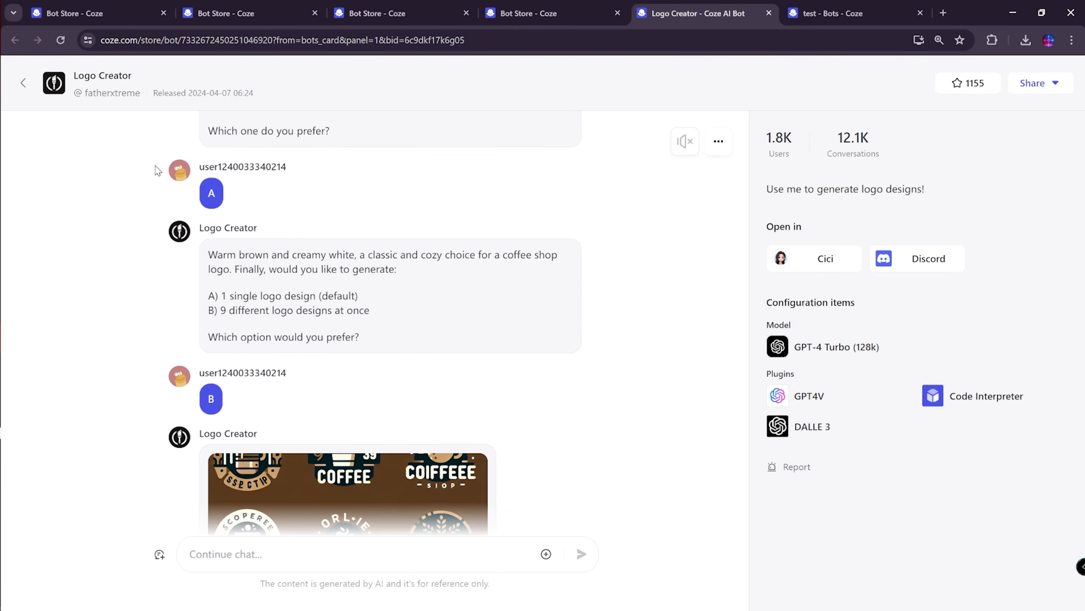
{"action": "left_click", "coordinate": [31, 89]}
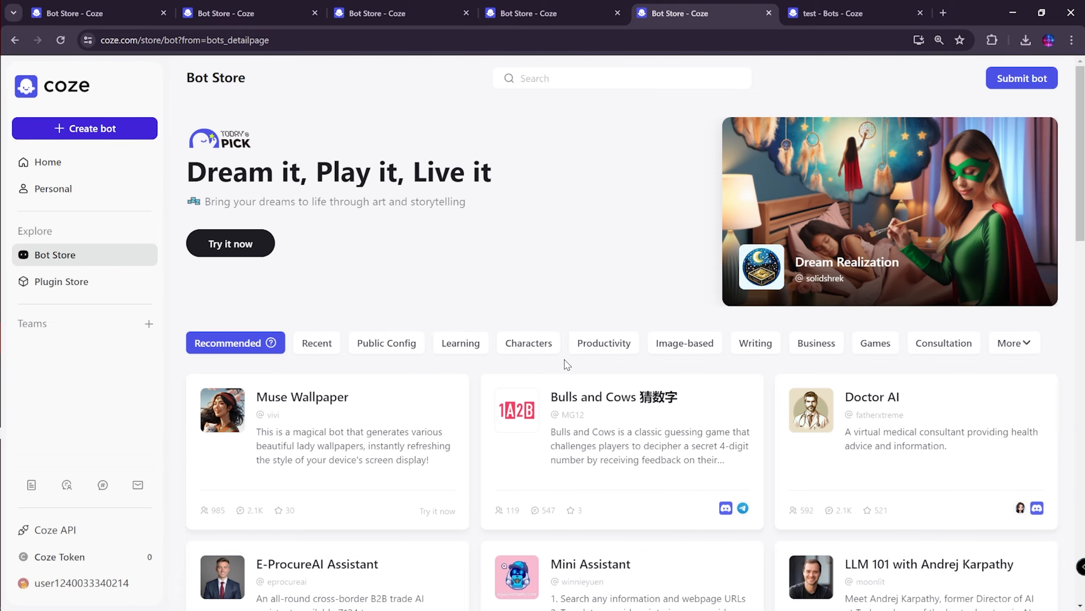
{"action": "scroll", "coordinate": [566, 365], "scroll_direction": "down", "scroll_amount": 8}
{"action": "left_click", "coordinate": [684, 116]}
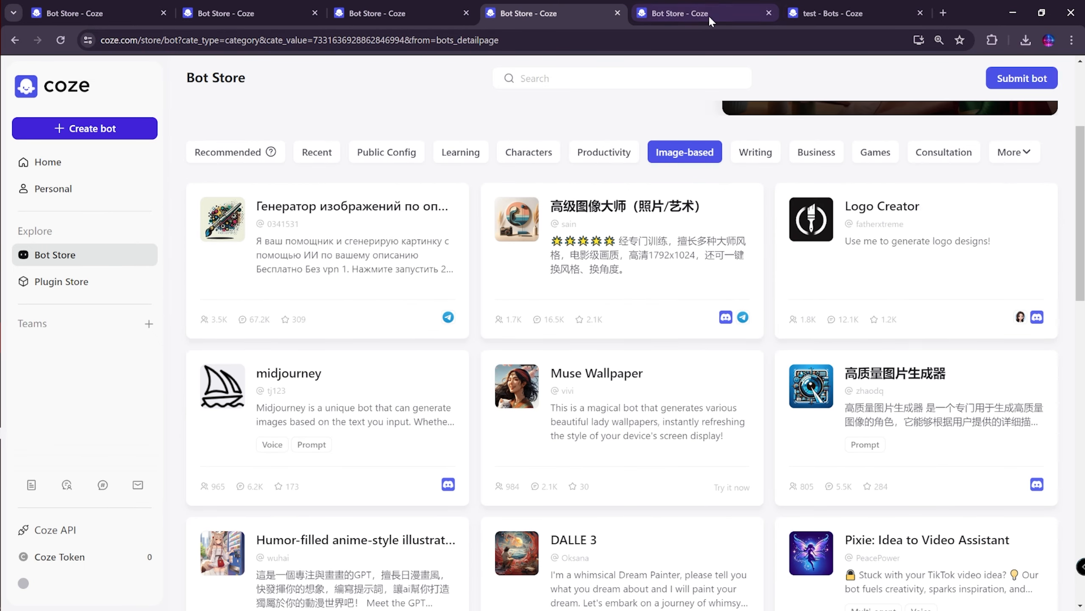
{"action": "key", "text": "ctrl+Tab"}
{"action": "left_click", "coordinate": [548, 180]}
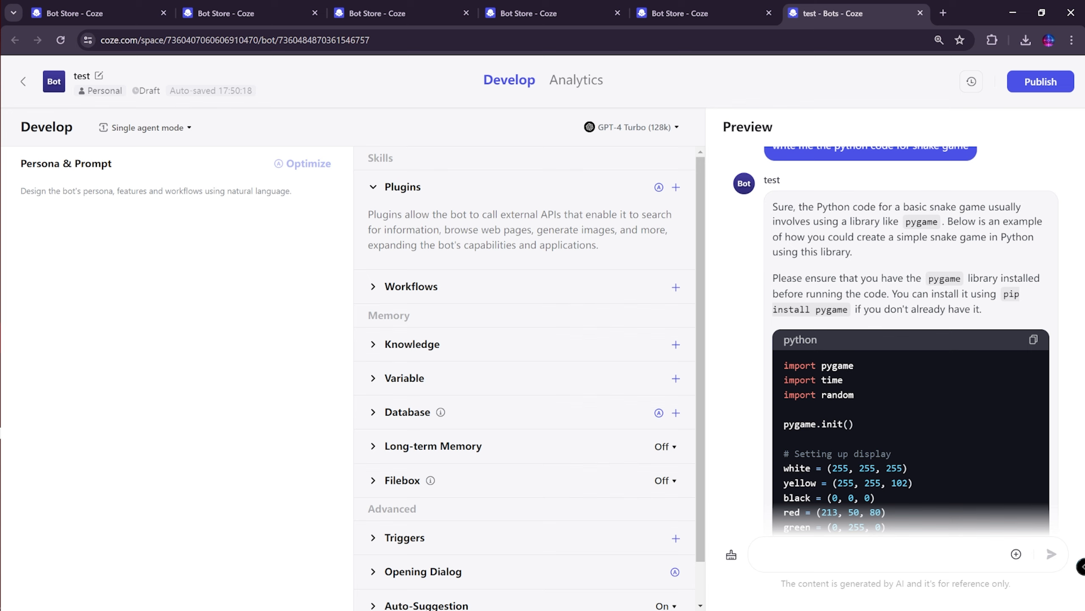
Step: Add the Google Web Search plugin to the test bot
{"action": "left_click", "coordinate": [676, 187]}
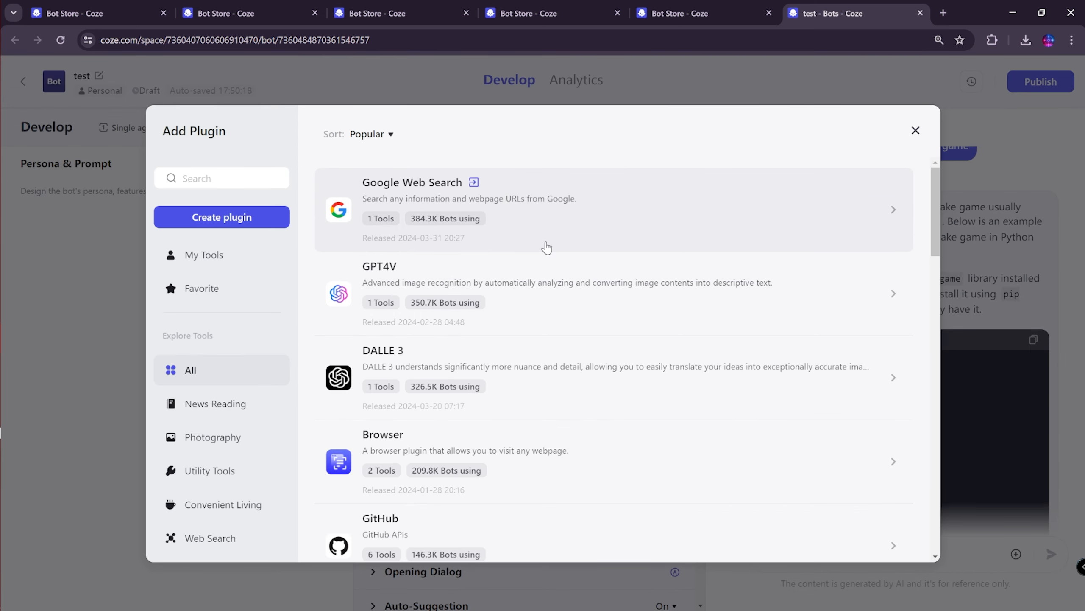
{"action": "scroll", "coordinate": [547, 246], "scroll_direction": "down", "scroll_amount": 3}
{"action": "scroll", "coordinate": [547, 252], "scroll_direction": "up", "scroll_amount": 3}
{"action": "left_click", "coordinate": [750, 220]}
{"action": "left_click", "coordinate": [846, 291]}
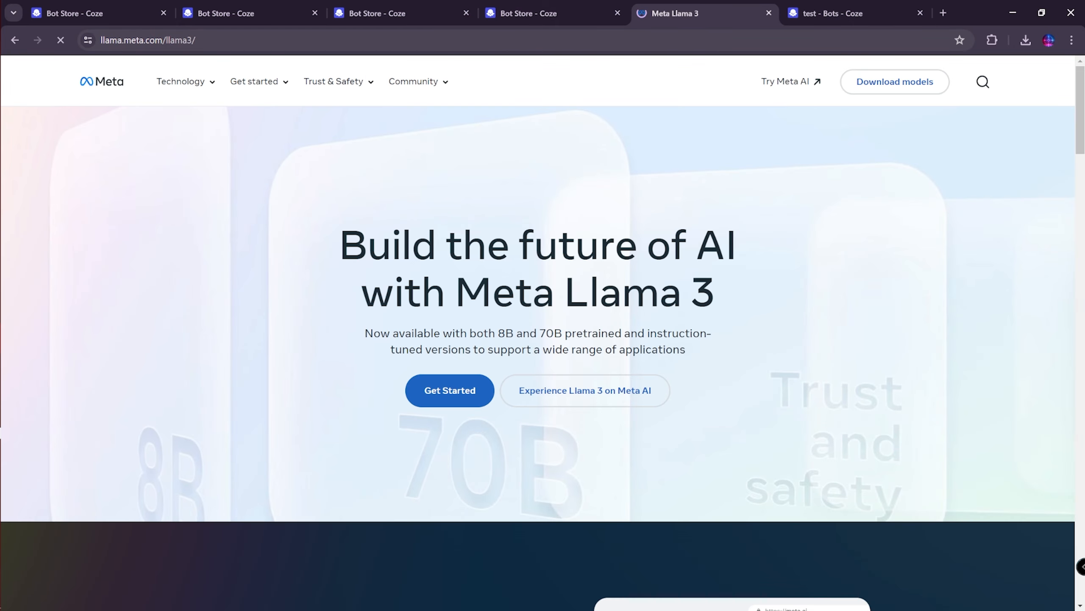
Step: Look through the Meta Llama 3 page, including its benchmarks and trust and safety section, and copy its URL
{"action": "scroll", "coordinate": [552, 252], "scroll_direction": "down", "scroll_amount": 5}
{"action": "scroll", "coordinate": [551, 252], "scroll_direction": "up", "scroll_amount": 6}
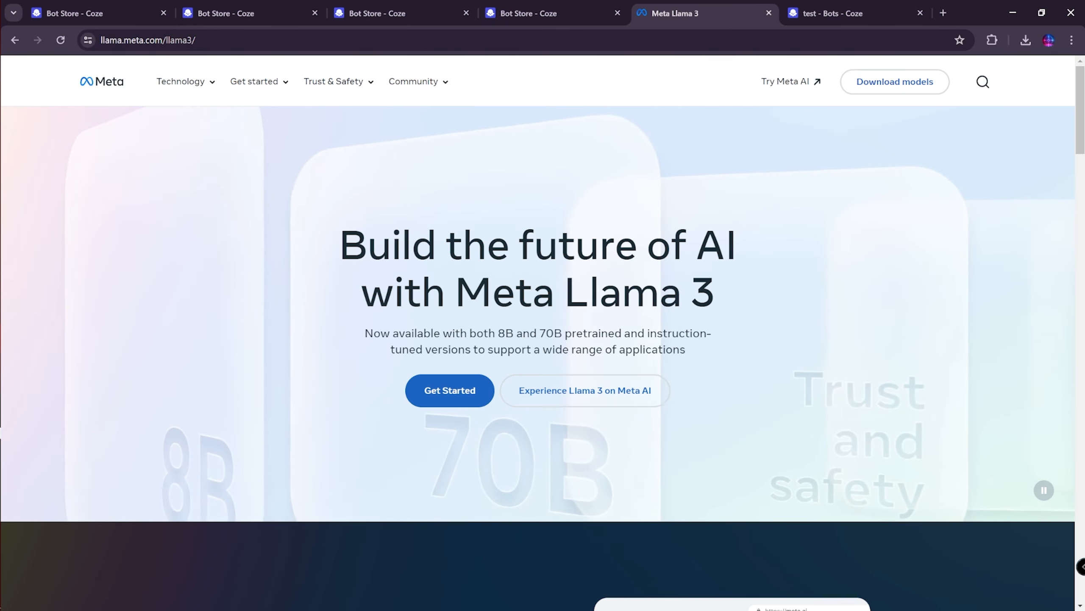
{"action": "scroll", "coordinate": [376, 270], "scroll_direction": "down", "scroll_amount": 20}
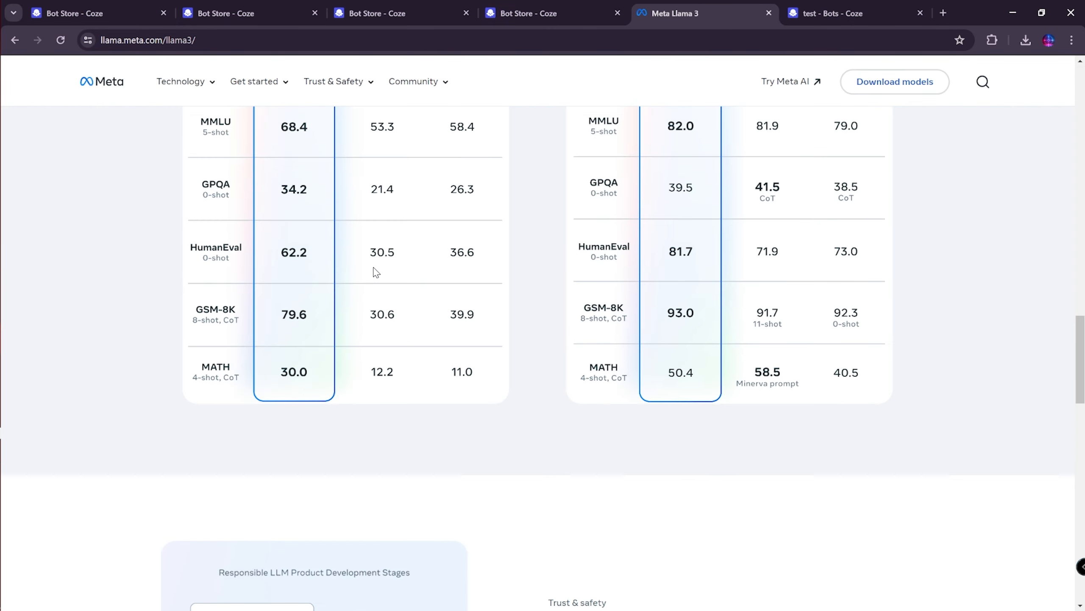
{"action": "scroll", "coordinate": [564, 355], "scroll_direction": "up", "scroll_amount": 6}
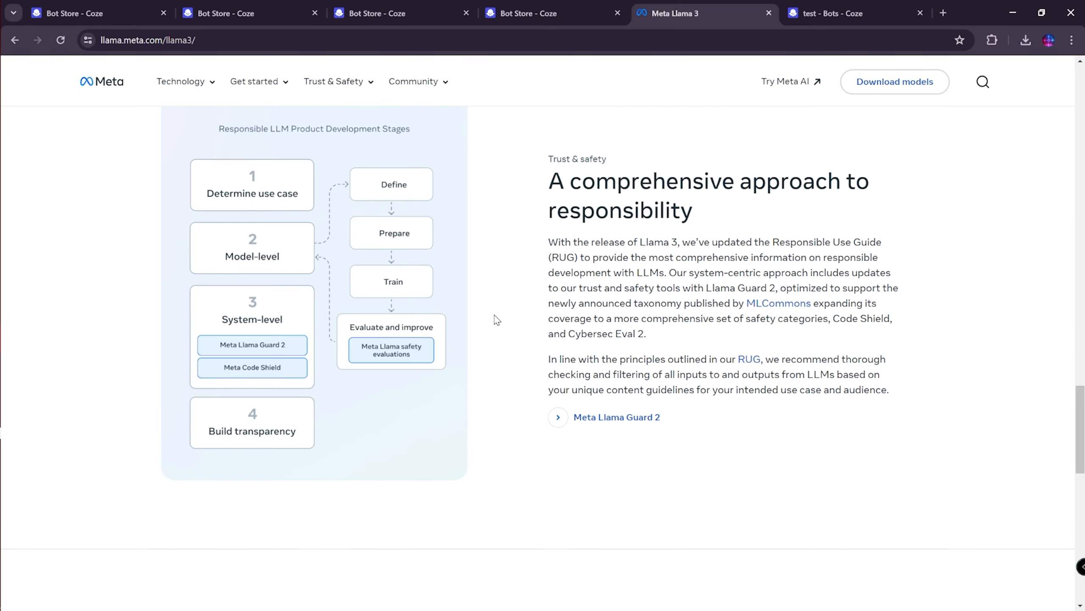
{"action": "scroll", "coordinate": [597, 288], "scroll_direction": "down", "scroll_amount": 10}
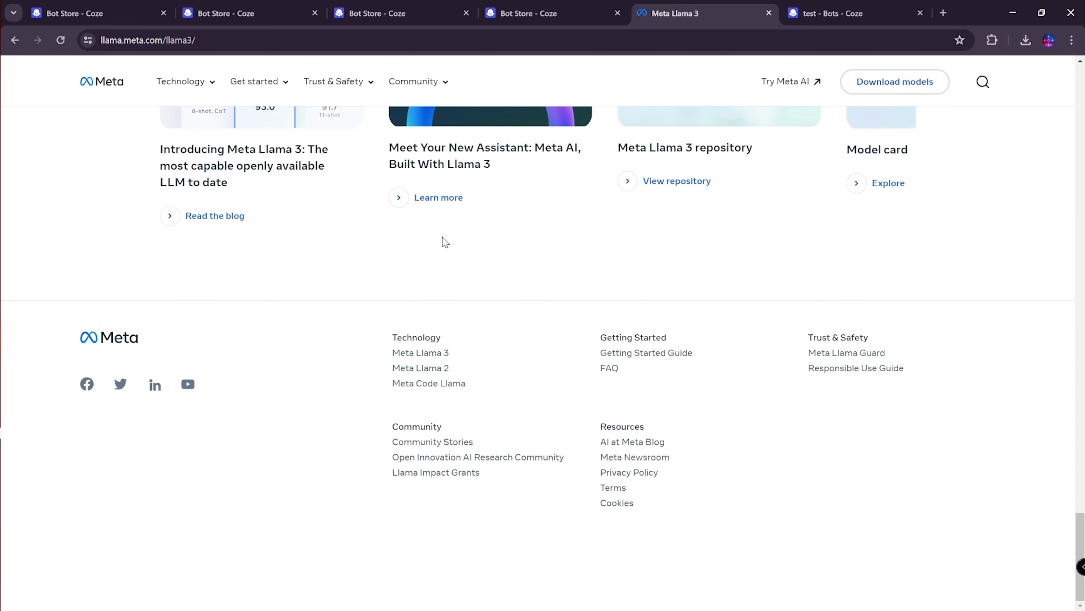
{"action": "left_click", "coordinate": [555, 40]}
{"action": "key", "text": "ctrl+c"}
Step: In the test bot's preview chat, send the copied Llama 3 URL with the request "summarize this article"
{"action": "left_click", "coordinate": [842, 15]}
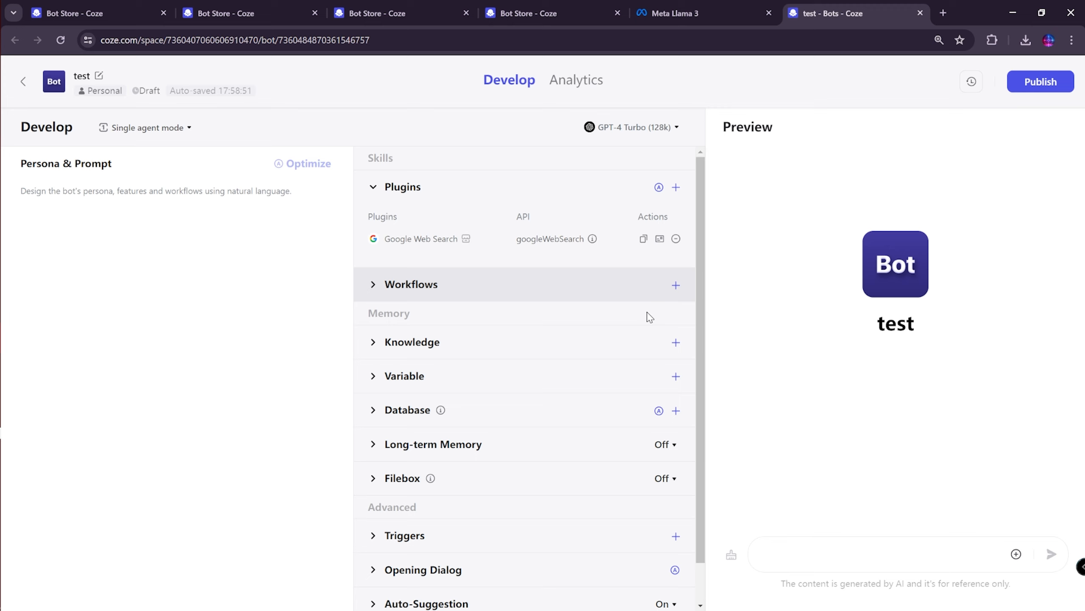
{"action": "left_click", "coordinate": [895, 545]}
{"action": "key", "text": "ctrl+v"}
{"action": "key", "text": "shift+Return"}
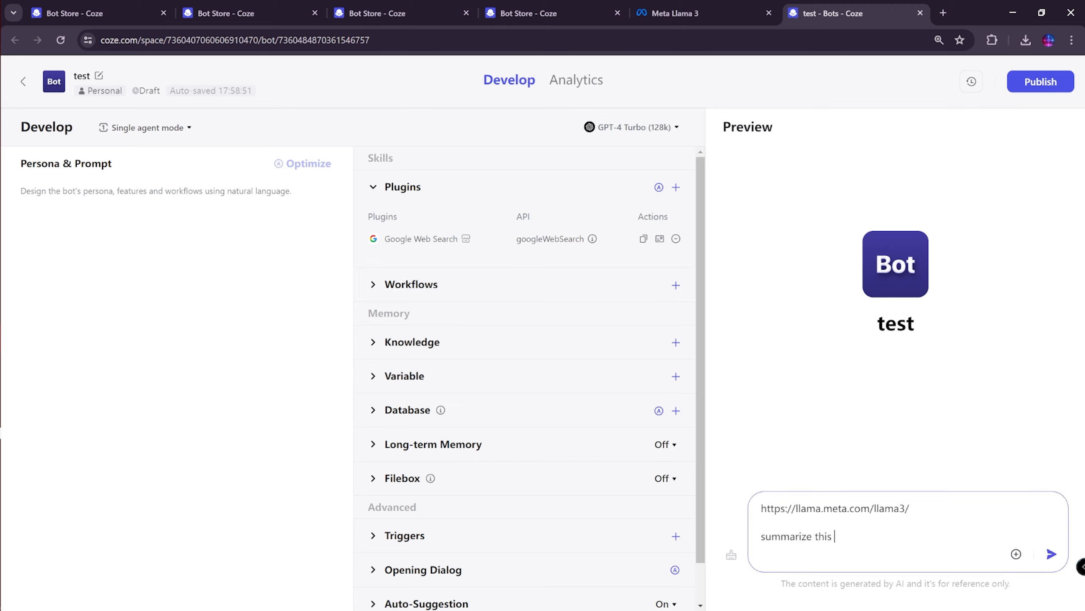
{"action": "type", "text": "summarize this article"}
{"action": "key", "text": "Return"}
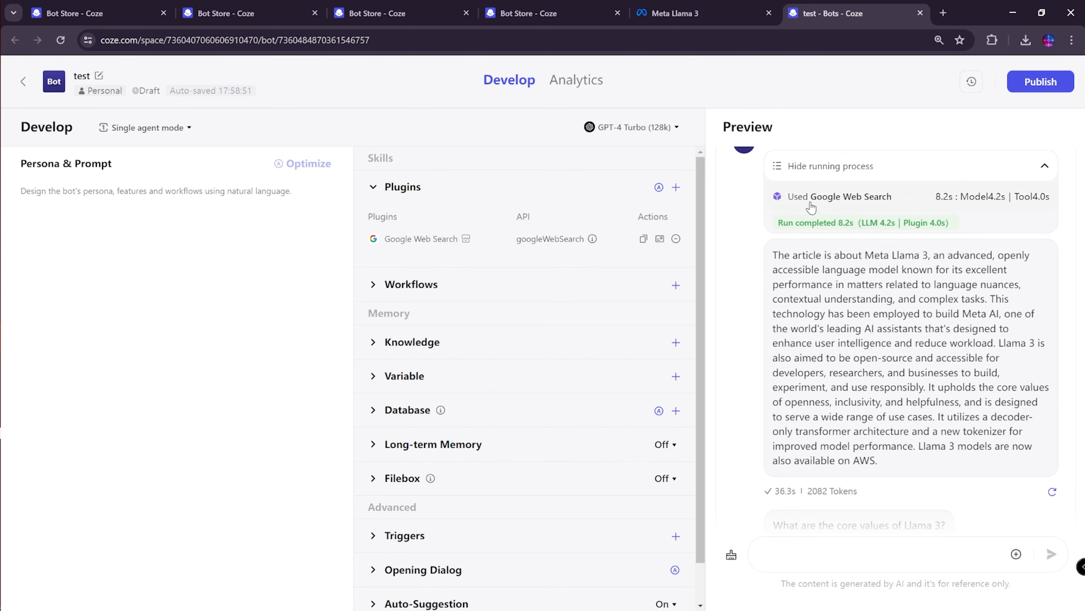
Step: Compare the Meta Llama 3 page with the bot's summary and review the suggested follow-up questions
{"action": "left_click", "coordinate": [687, 12]}
{"action": "scroll", "coordinate": [692, 282], "scroll_direction": "up", "scroll_amount": 5}
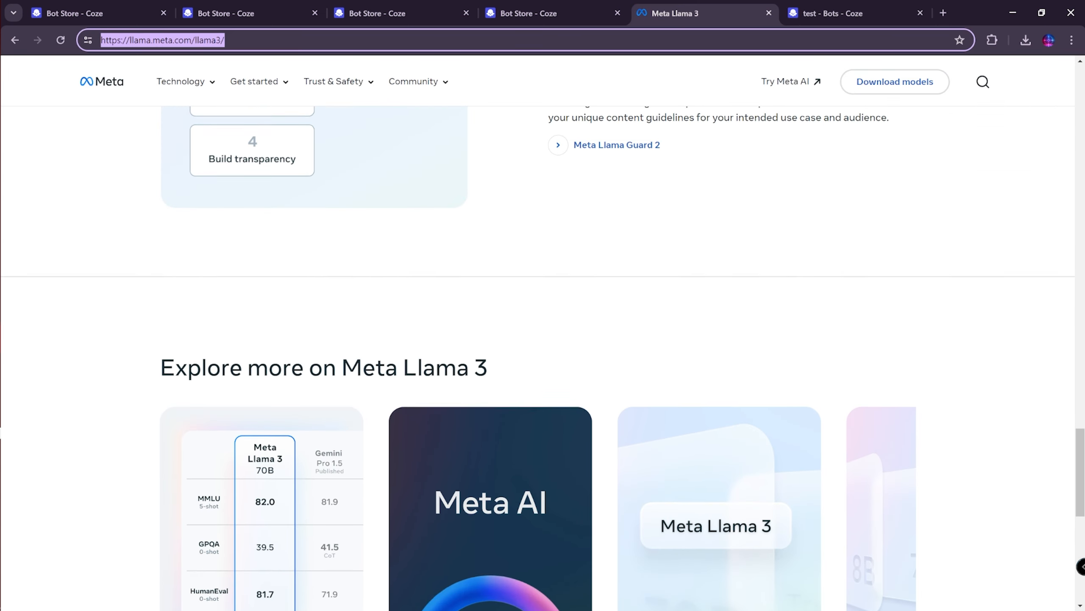
{"action": "scroll", "coordinate": [759, 292], "scroll_direction": "up", "scroll_amount": 15}
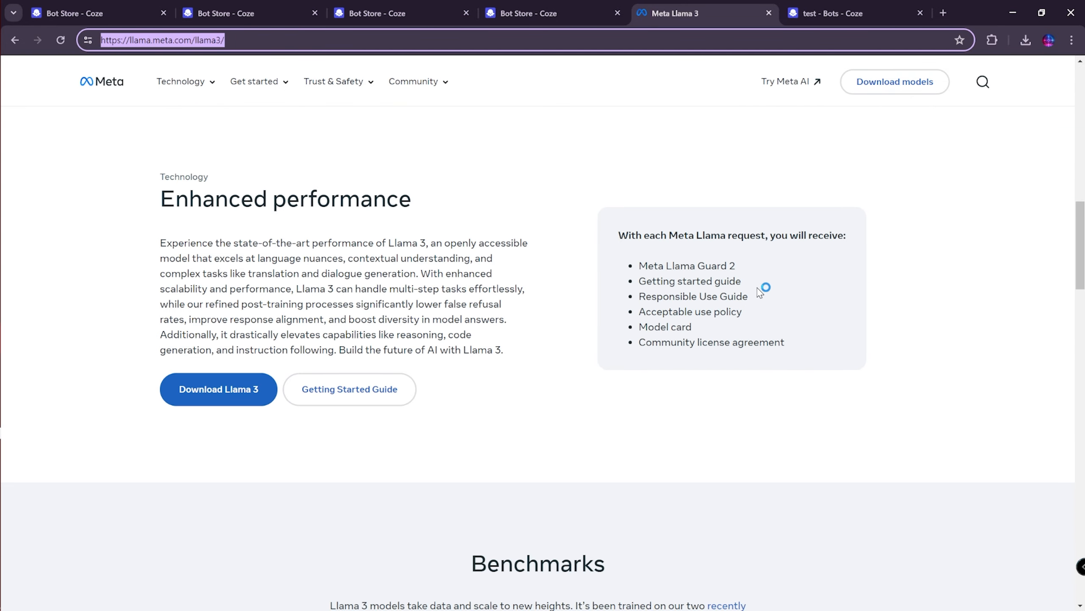
{"action": "scroll", "coordinate": [759, 292], "scroll_direction": "up", "scroll_amount": 10}
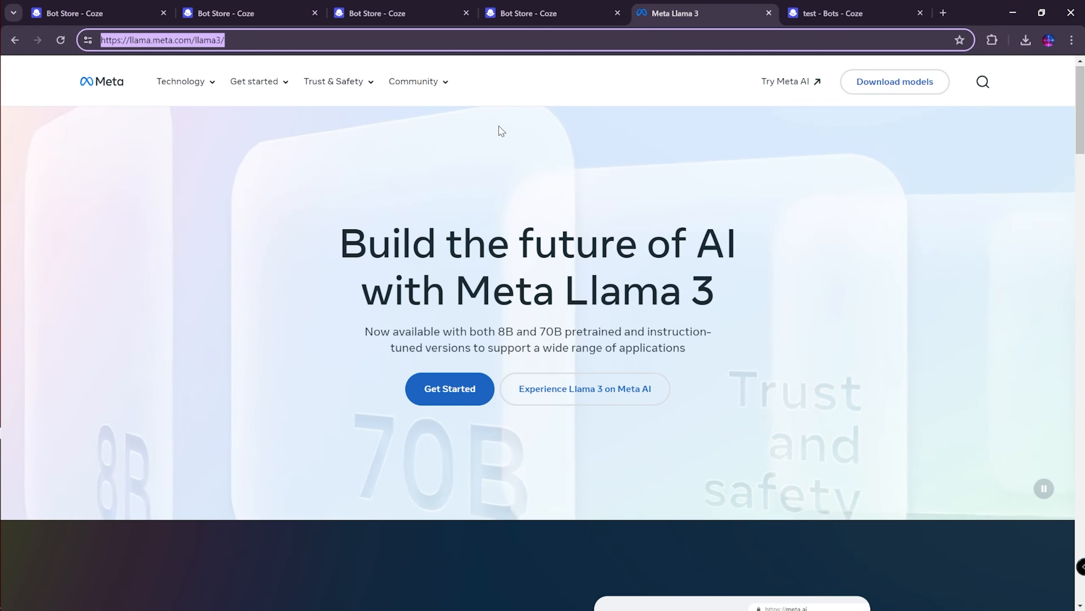
{"action": "scroll", "coordinate": [572, 233], "scroll_direction": "down", "scroll_amount": 10}
{"action": "left_click", "coordinate": [819, 14]}
{"action": "scroll", "coordinate": [829, 376], "scroll_direction": "down", "scroll_amount": 3}
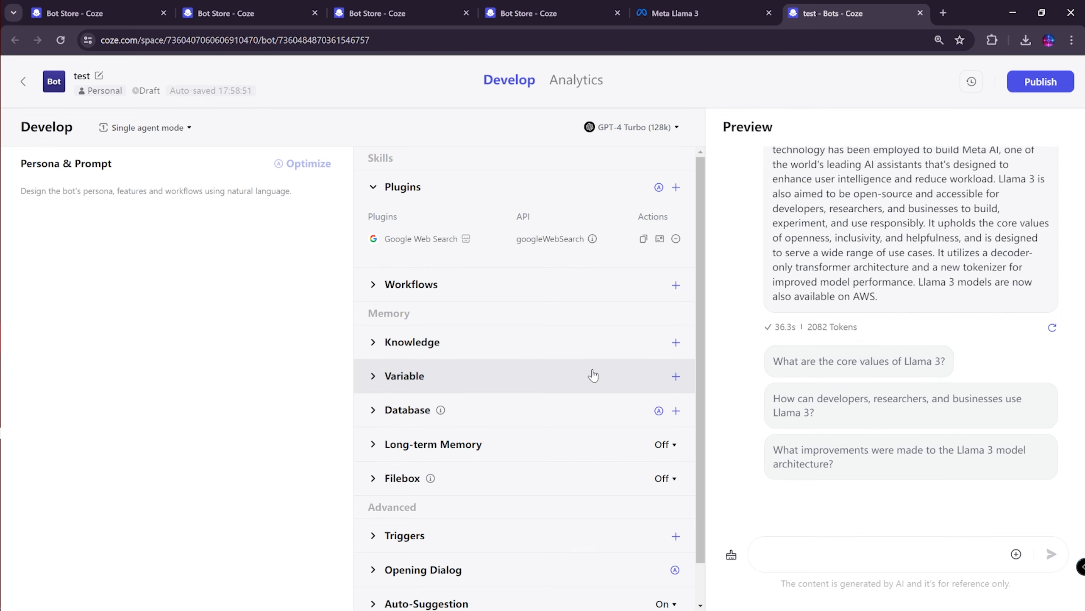
Step: Browse the ready-made workflows available to the test bot and duplicate Enhanced_Search
{"action": "left_click", "coordinate": [371, 287]}
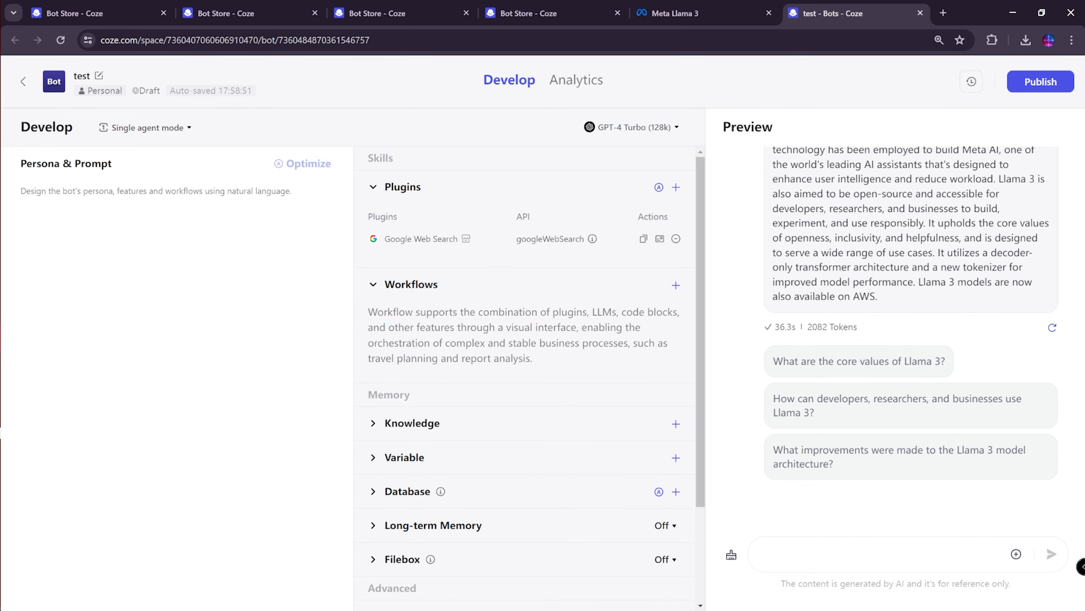
{"action": "left_click", "coordinate": [676, 285]}
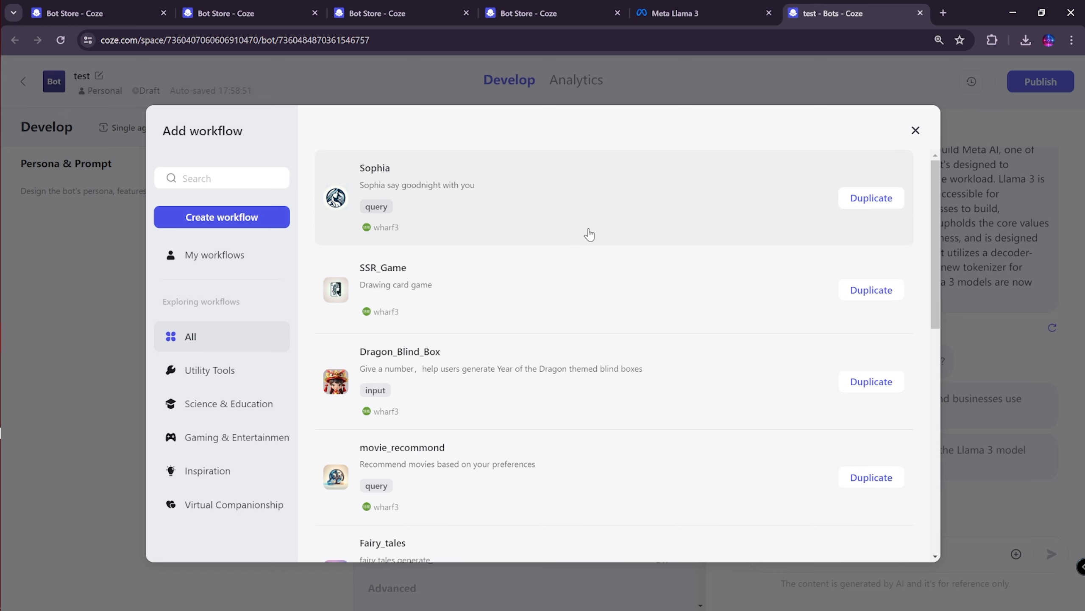
{"action": "scroll", "coordinate": [589, 234], "scroll_direction": "down", "scroll_amount": 3}
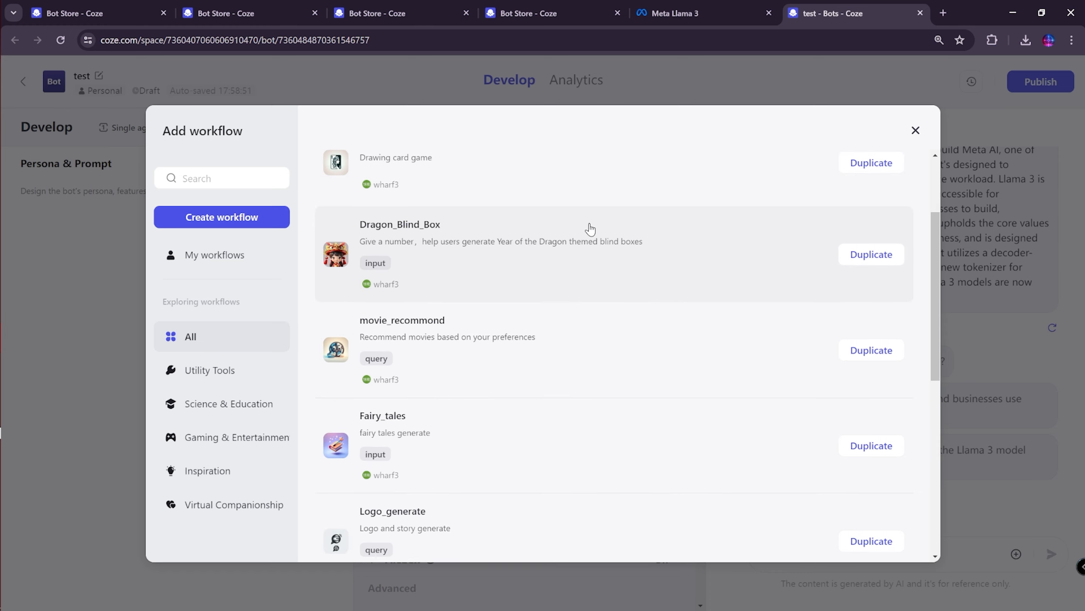
{"action": "scroll", "coordinate": [602, 241], "scroll_direction": "down", "scroll_amount": 4}
{"action": "scroll", "coordinate": [612, 268], "scroll_direction": "down", "scroll_amount": 5}
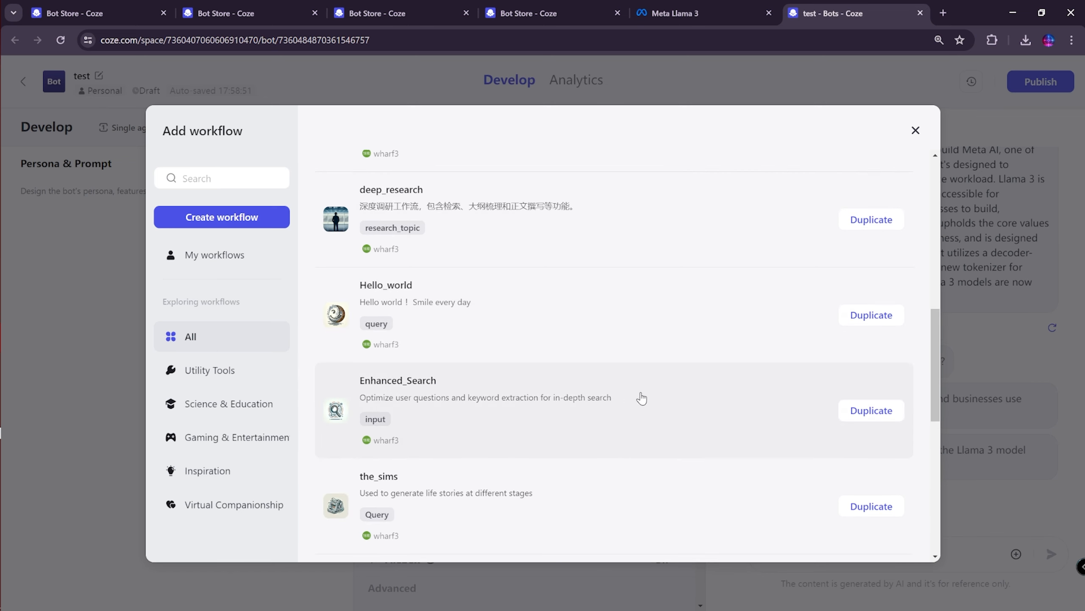
{"action": "left_click", "coordinate": [852, 412]}
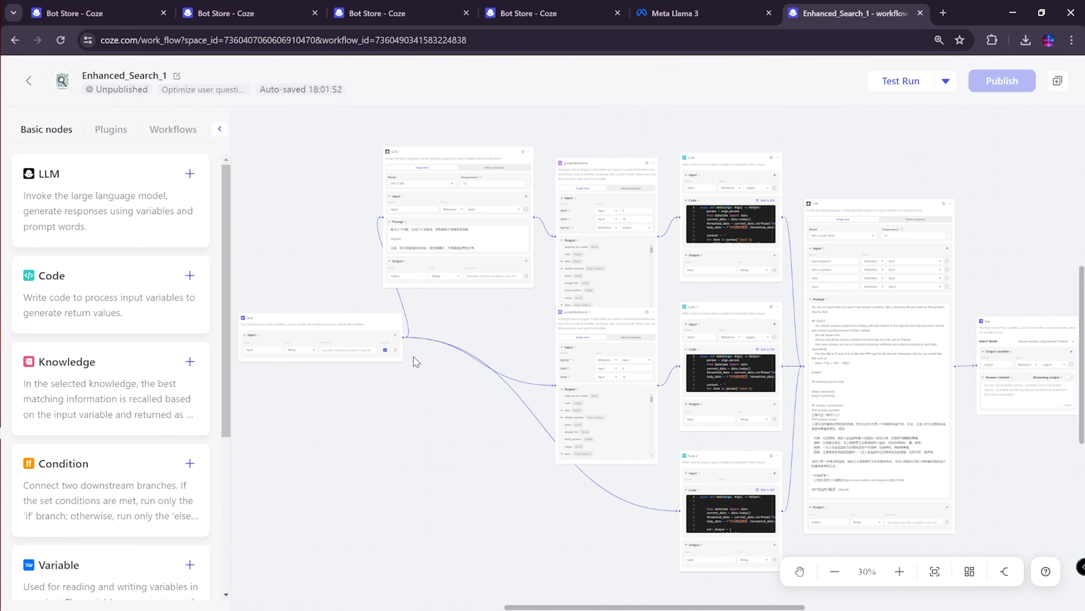
Step: Examine the overall node layout of the Enhanced_Search_1 workflow and the model, input and prompt of its LLM_1 node
{"action": "scroll", "coordinate": [442, 376], "scroll_direction": "up", "scroll_amount": 2}
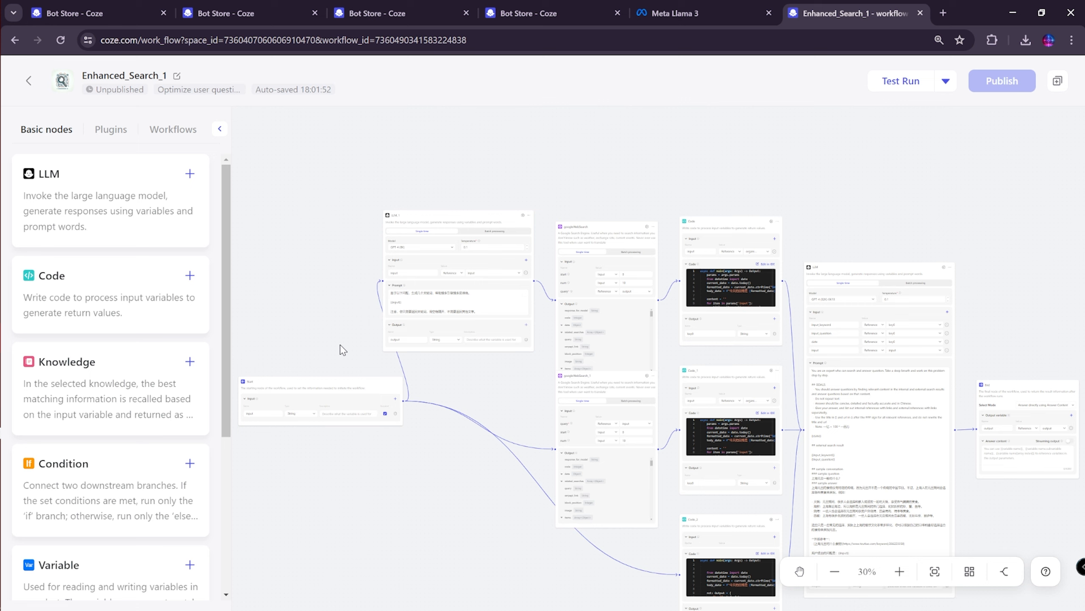
{"action": "scroll", "coordinate": [351, 413], "scroll_direction": "up", "scroll_amount": 10}
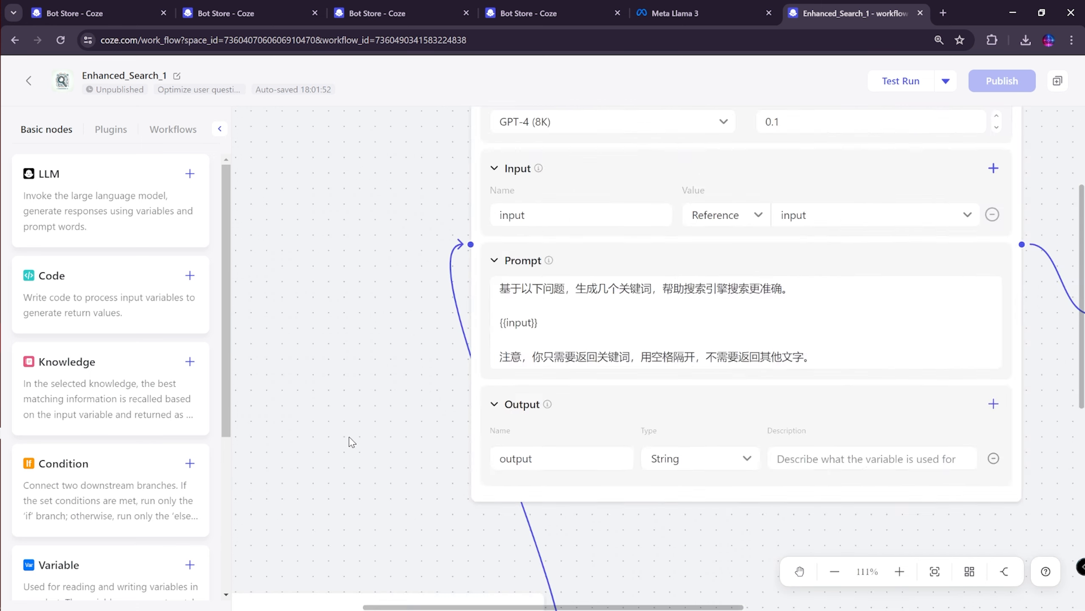
{"action": "scroll", "coordinate": [397, 408], "scroll_direction": "down", "scroll_amount": 12}
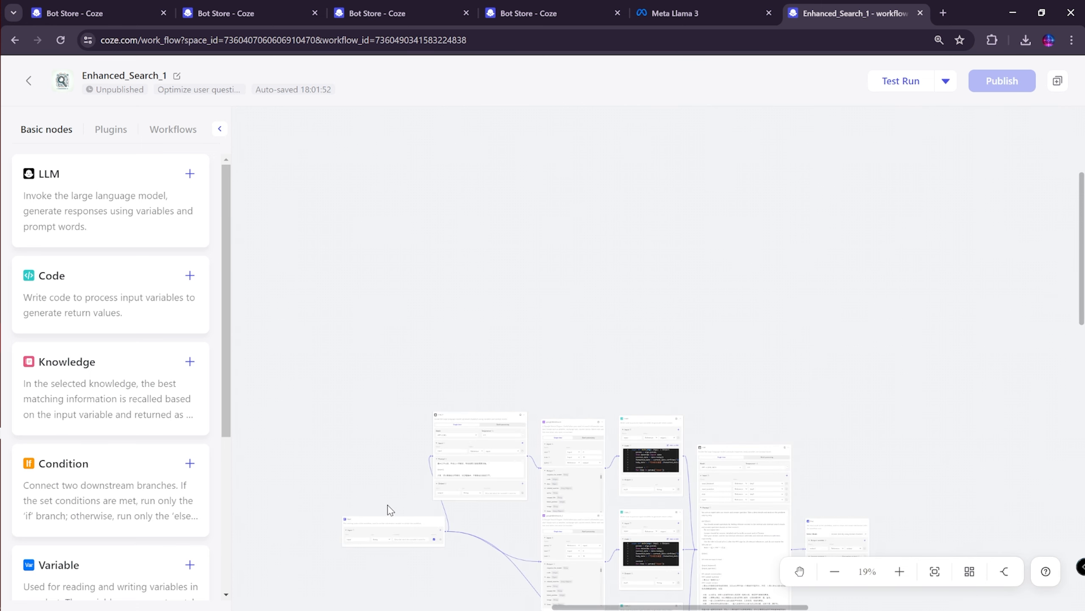
{"action": "scroll", "coordinate": [388, 506], "scroll_direction": "up", "scroll_amount": 7}
{"action": "key", "text": "space"}
{"action": "left_click_drag", "start_coordinate": [422, 500], "coordinate": [432, 478]}
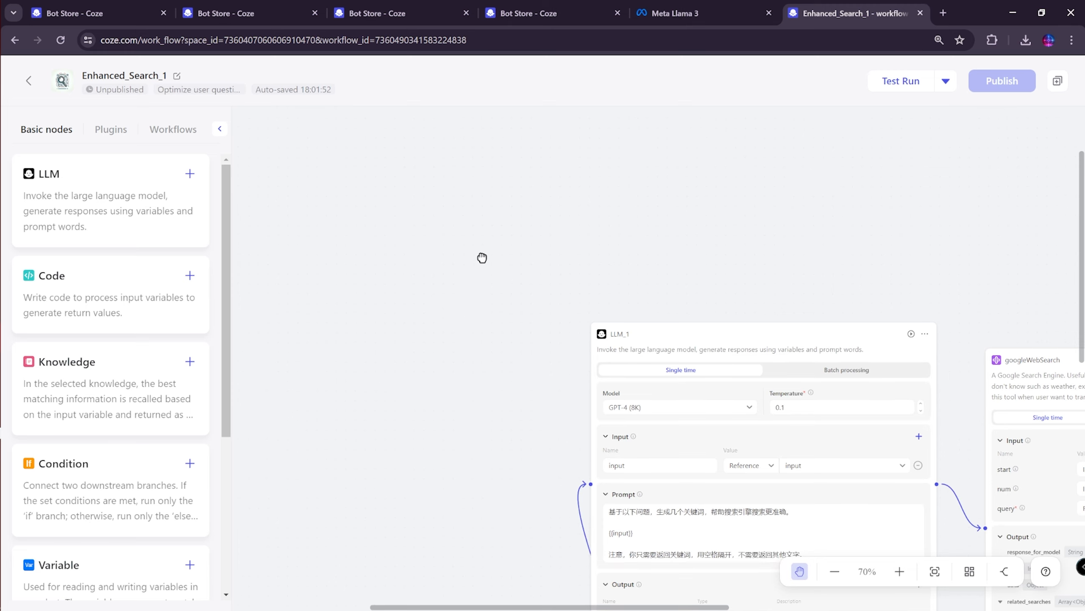
{"action": "scroll", "coordinate": [436, 424], "scroll_direction": "down", "scroll_amount": 6}
{"action": "key", "text": "space"}
{"action": "left_click_drag", "start_coordinate": [531, 303], "coordinate": [351, 493]}
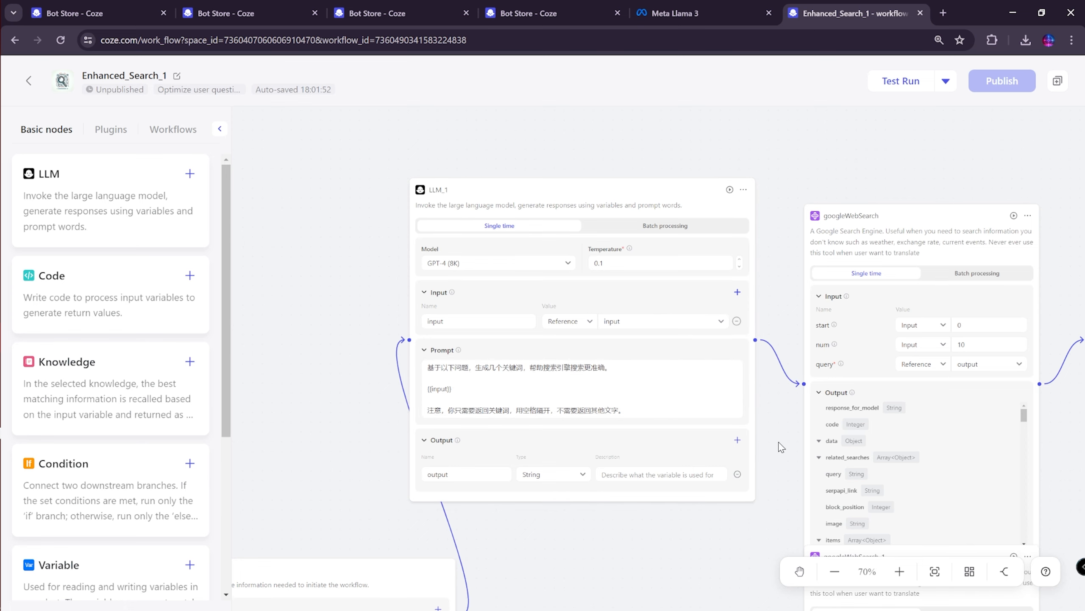
Step: Trace the workflow's connections through the Google web search, code and final LLM nodes, checking their inputs, outputs and prompt
{"action": "key", "text": "space"}
{"action": "left_click_drag", "start_coordinate": [785, 459], "coordinate": [559, 383]}
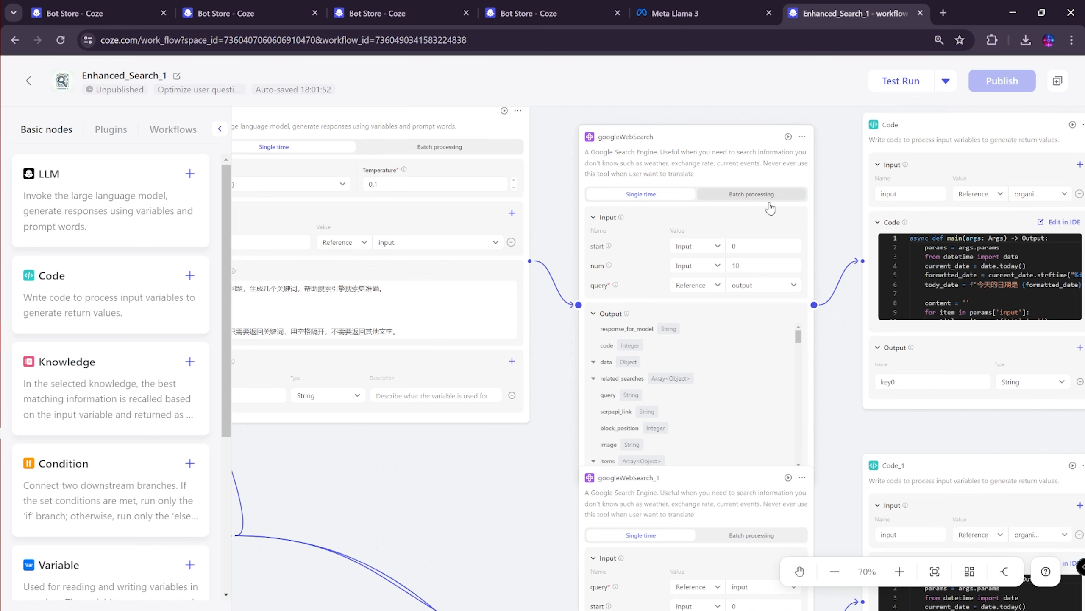
{"action": "scroll", "coordinate": [819, 224], "scroll_direction": "right", "scroll_amount": 5}
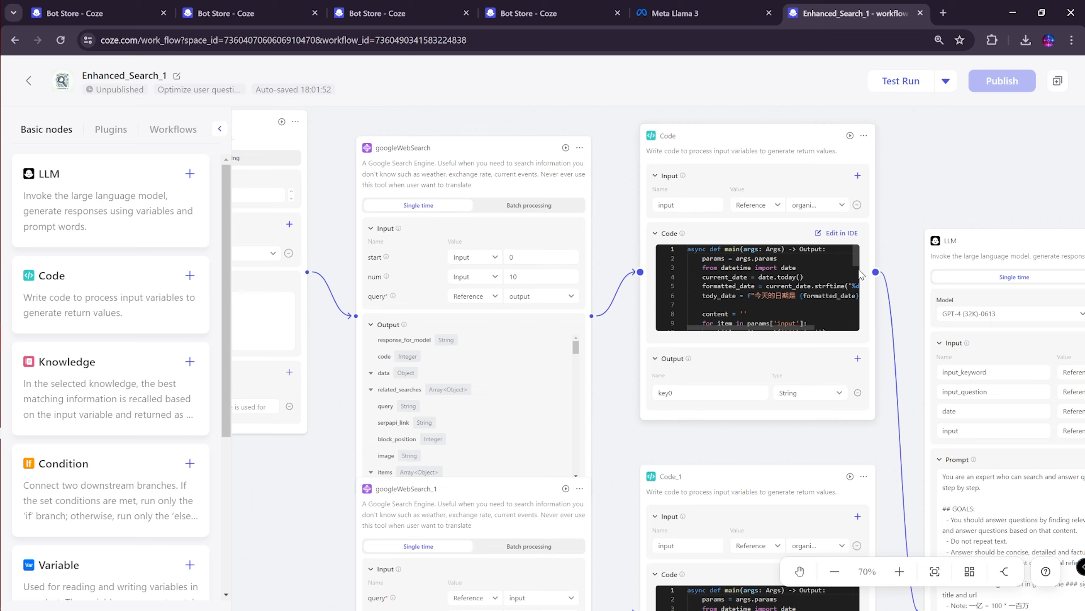
{"action": "left_click_drag", "start_coordinate": [852, 288], "coordinate": [556, 205]}
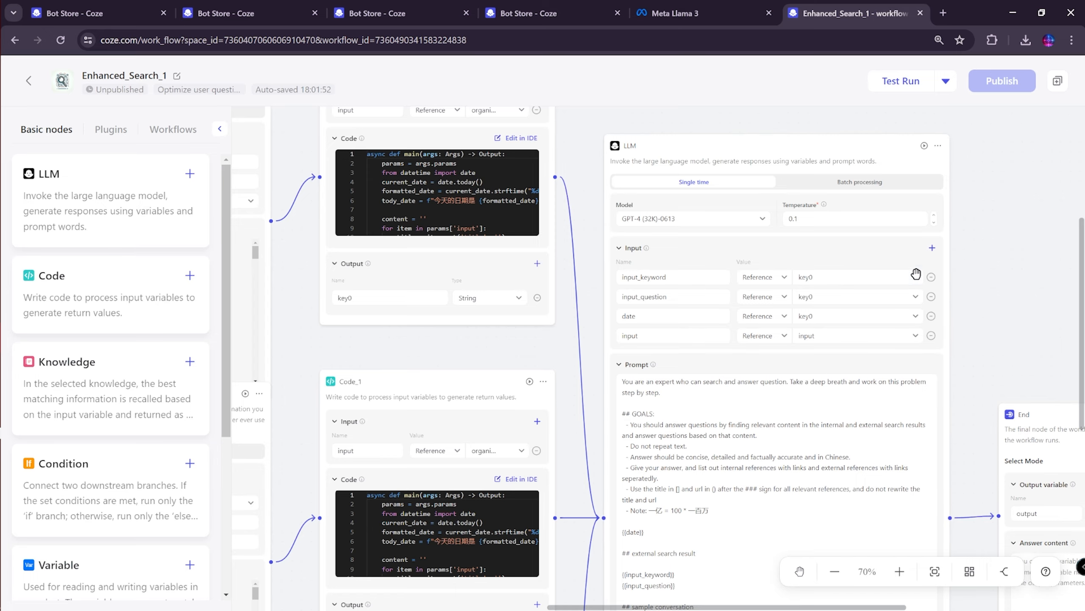
{"action": "left_click_drag", "start_coordinate": [931, 277], "coordinate": [973, 131]}
{"action": "left_click_drag", "start_coordinate": [460, 208], "coordinate": [766, 60]}
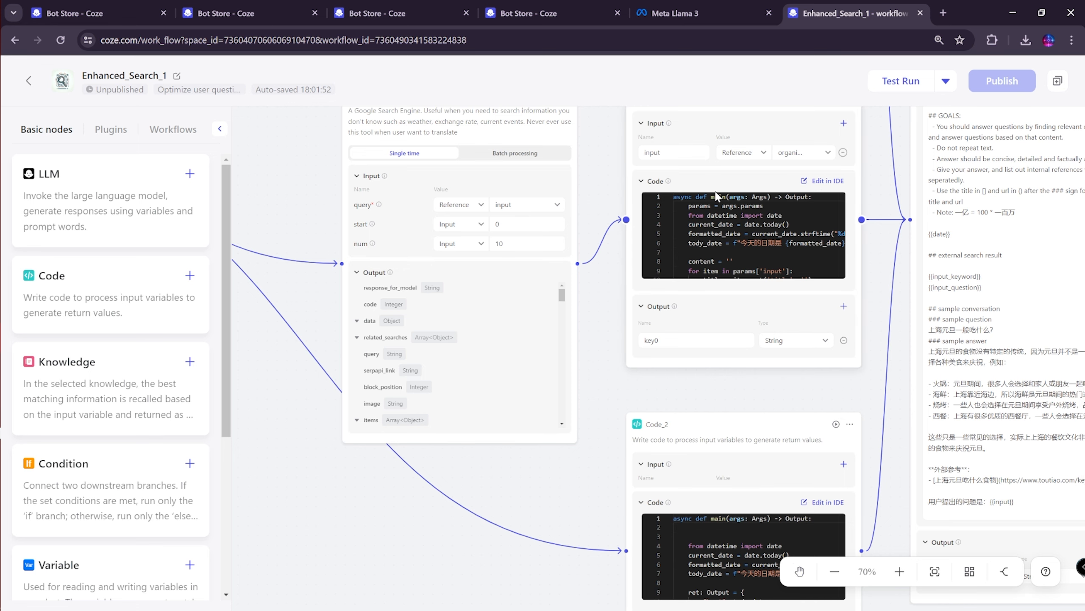
{"action": "left_click_drag", "start_coordinate": [278, 216], "coordinate": [500, 312]}
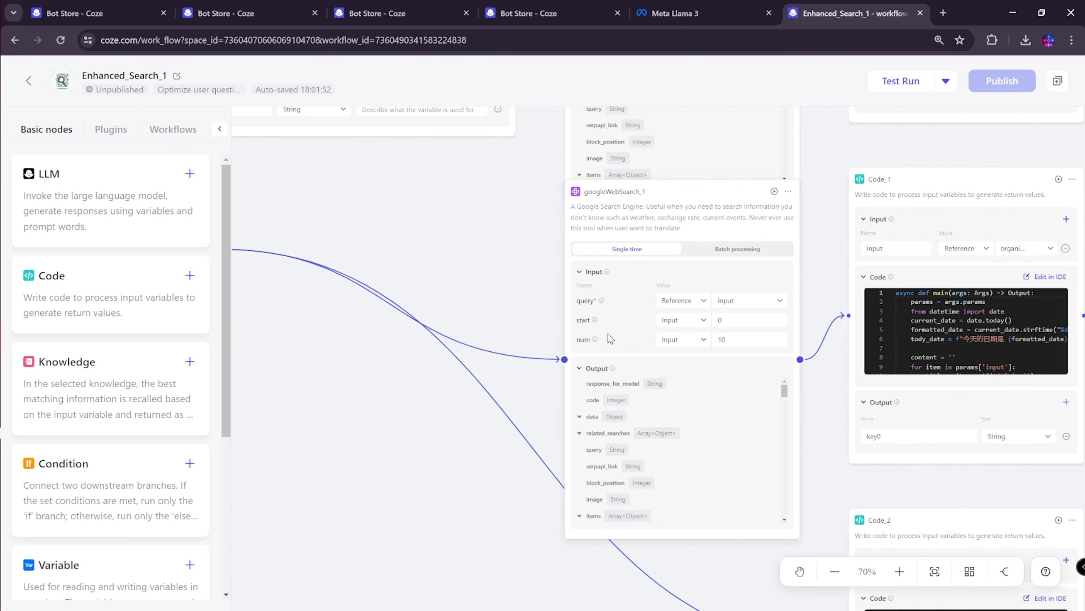
{"action": "scroll", "coordinate": [455, 315], "scroll_direction": "up", "scroll_amount": 5}
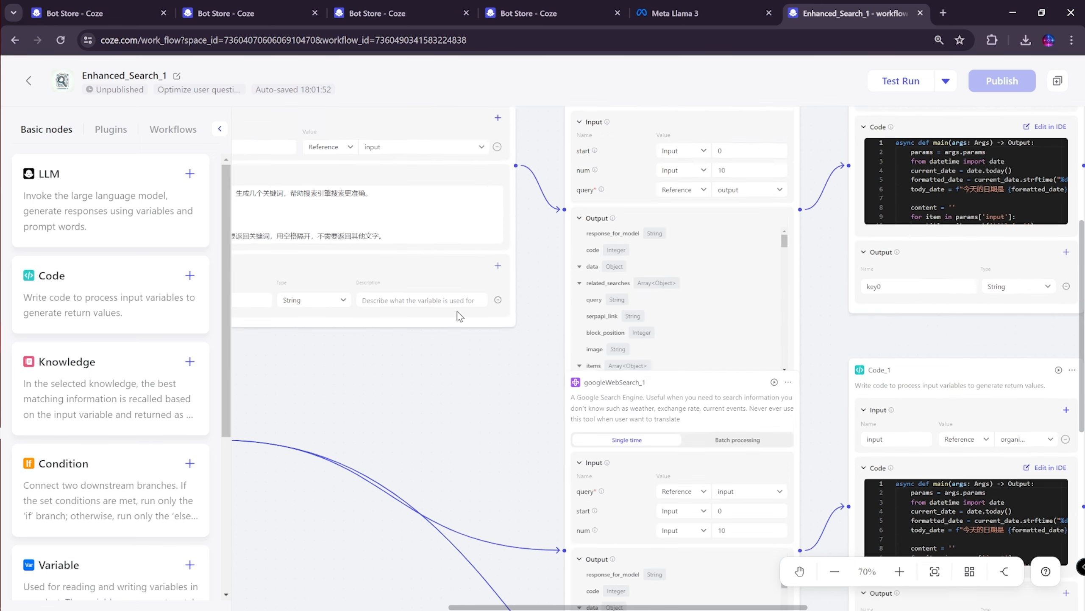
Step: Return to the test bot, expand its Knowledge section and select the Llama 3 URL in the preview chat
{"action": "left_click", "coordinate": [29, 80]}
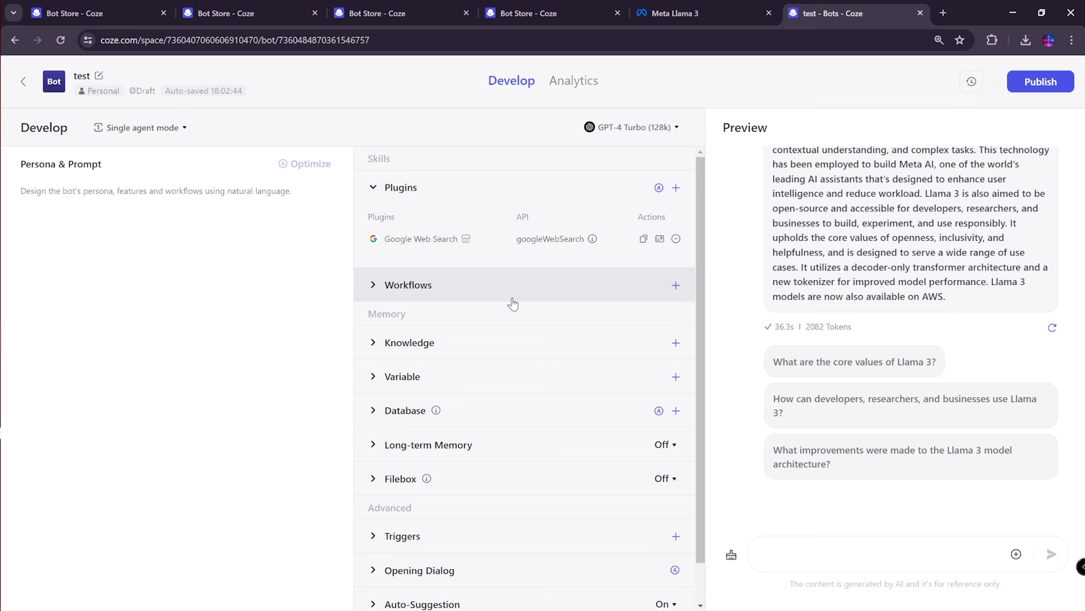
{"action": "left_click", "coordinate": [392, 342]}
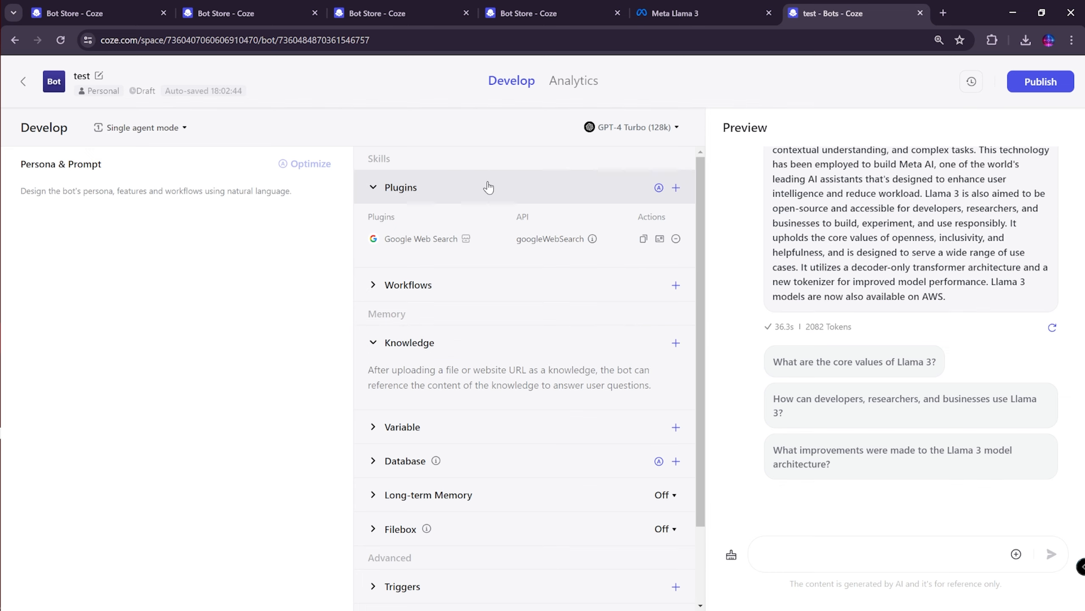
{"action": "scroll", "coordinate": [861, 256], "scroll_direction": "up", "scroll_amount": 5}
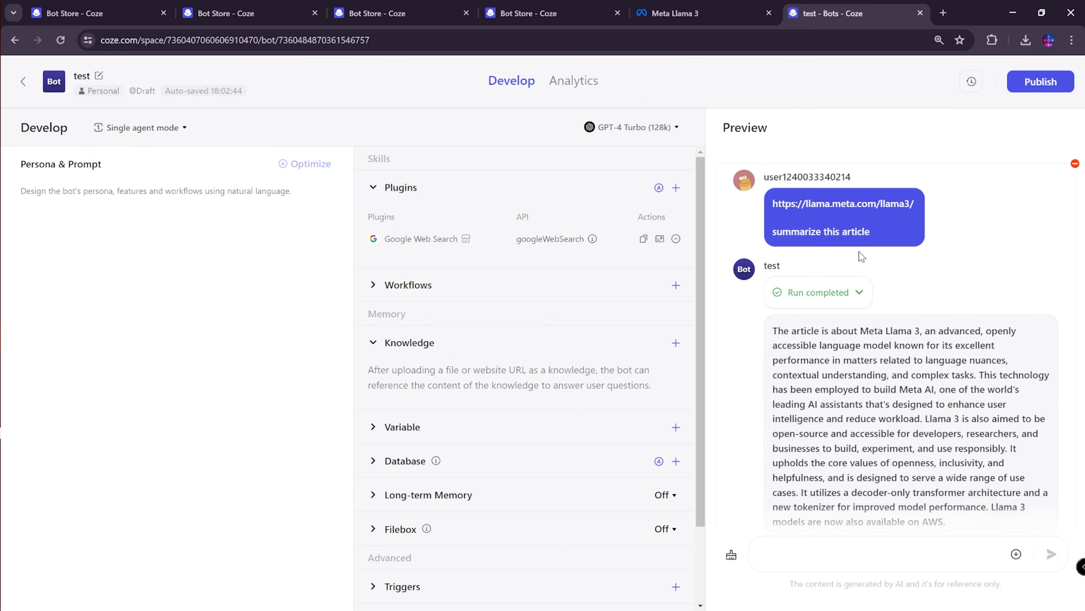
{"action": "left_click_drag", "start_coordinate": [771, 205], "coordinate": [899, 204]}
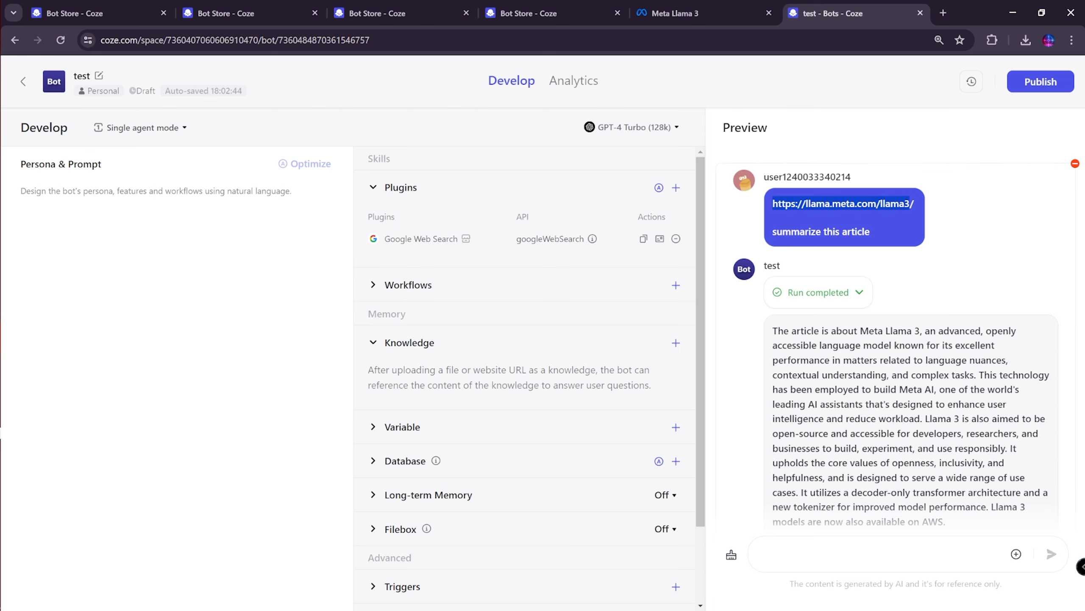
Step: Create a new knowledge base named "llama 3" for the test bot, leaving the description empty
{"action": "left_click", "coordinate": [676, 343]}
{"action": "left_click", "coordinate": [836, 179]}
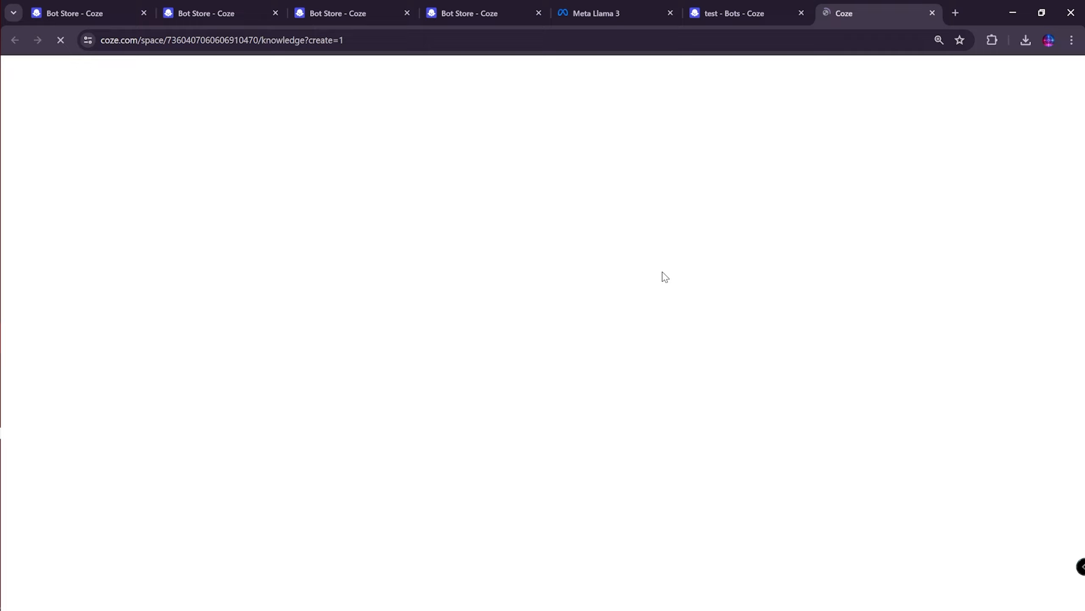
{"action": "type", "text": "llama 3"}
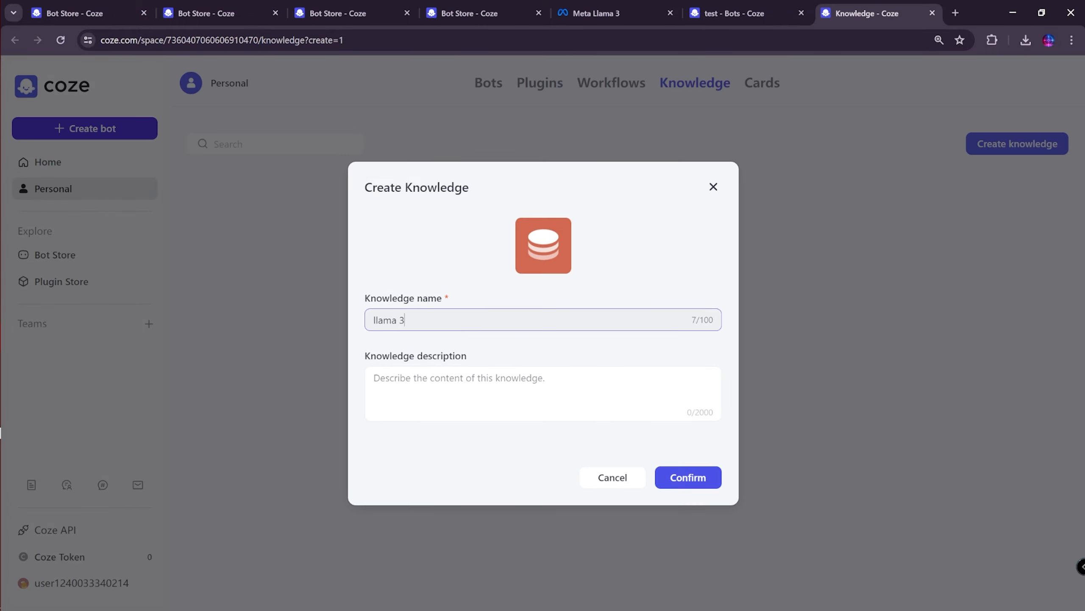
{"action": "key", "text": "Tab"}
{"action": "left_click", "coordinate": [707, 470]}
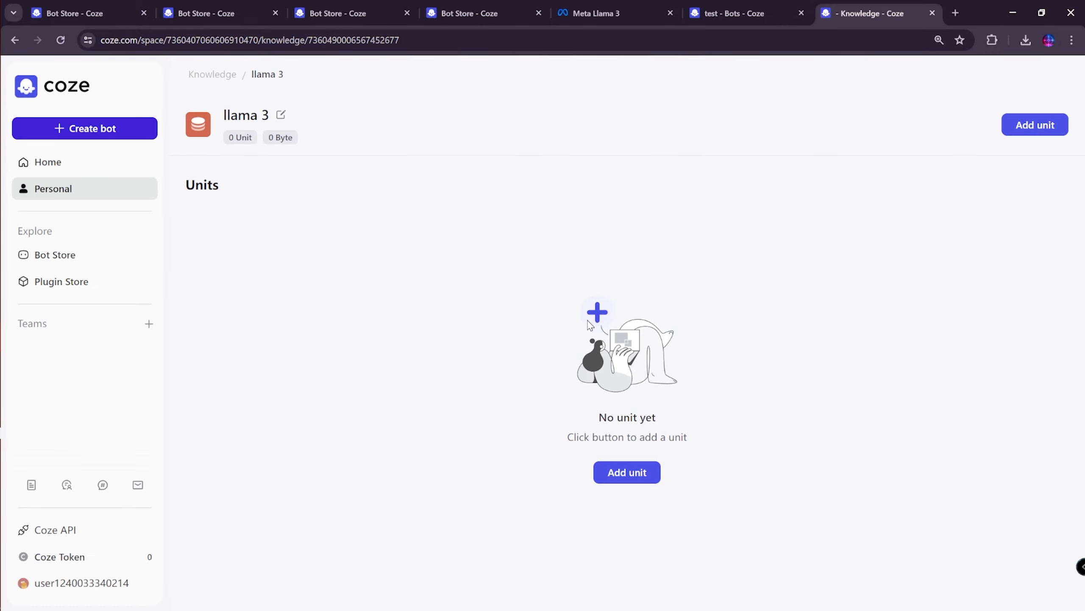
Step: Add a text unit from local documents to the knowledge base and upload the lecture PDF 9787777_English
{"action": "left_click", "coordinate": [657, 471]}
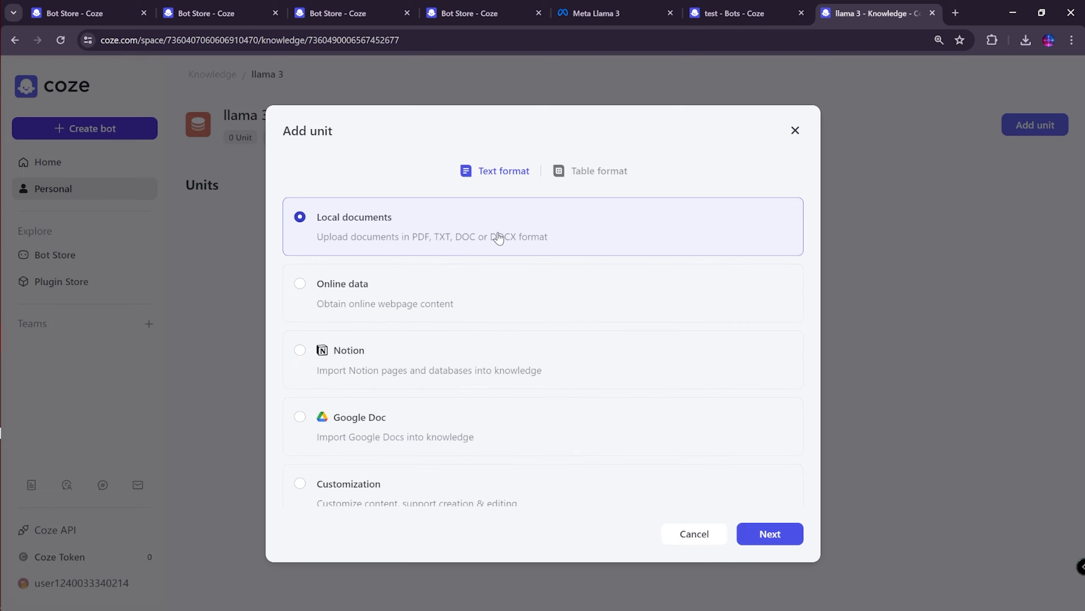
{"action": "left_click", "coordinate": [432, 316]}
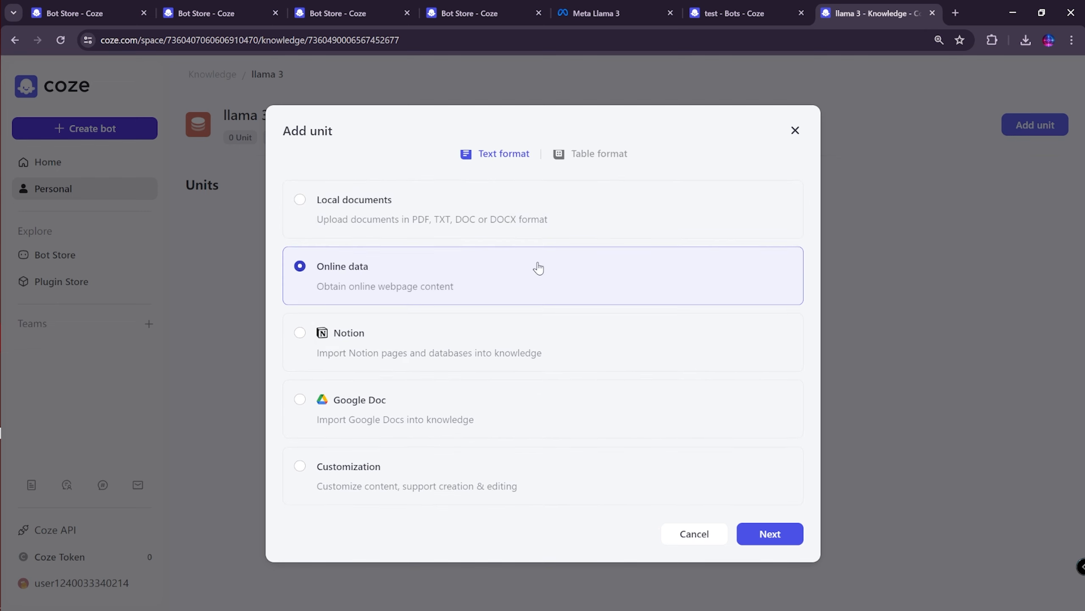
{"action": "left_click", "coordinate": [629, 212]}
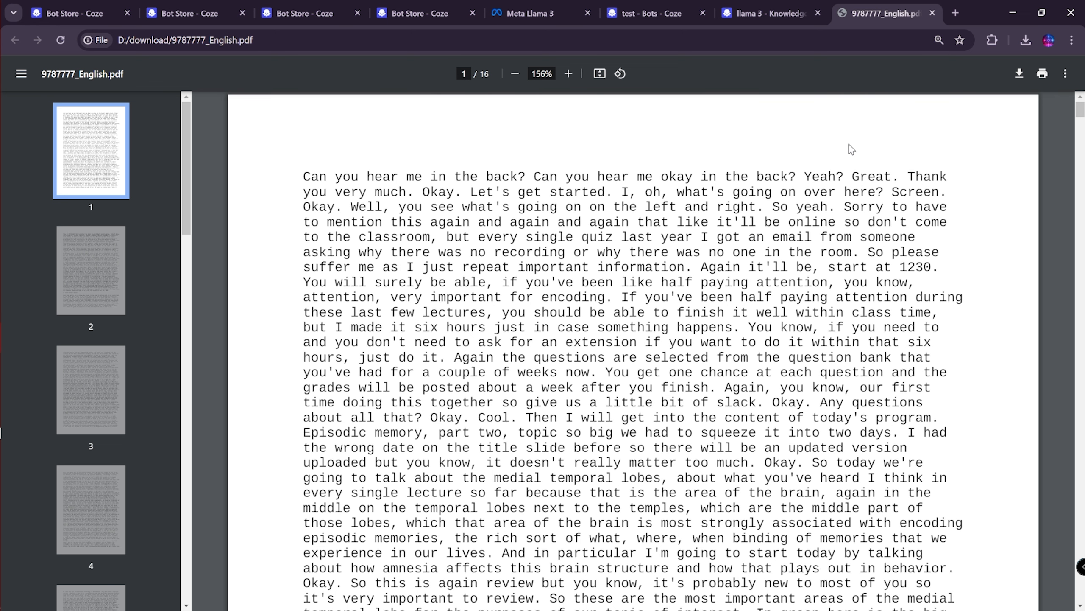
{"action": "left_click", "coordinate": [767, 13]}
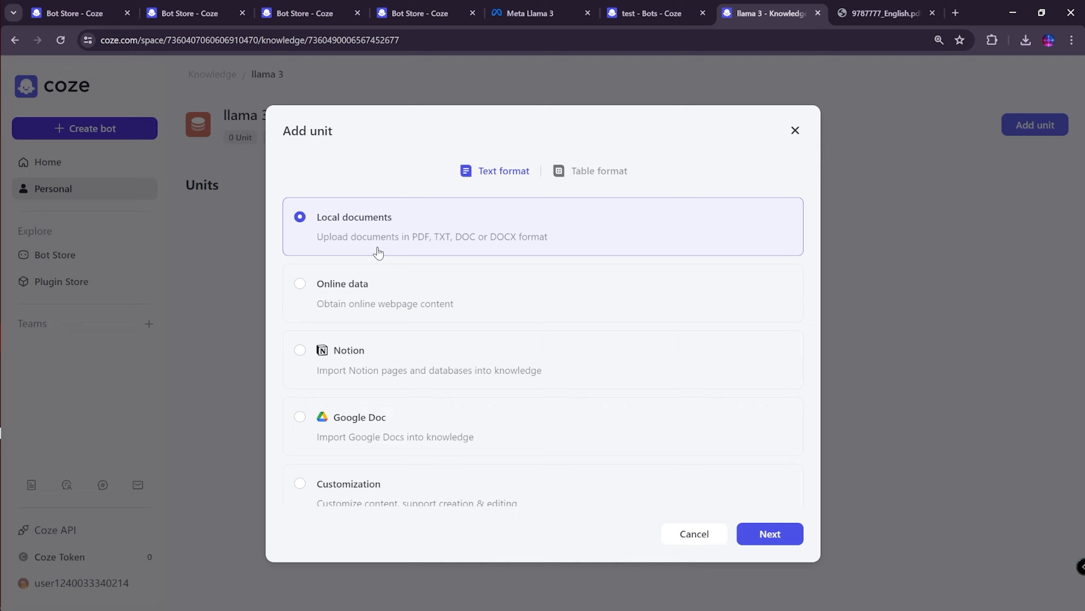
{"action": "scroll", "coordinate": [578, 447], "scroll_direction": "down", "scroll_amount": 1}
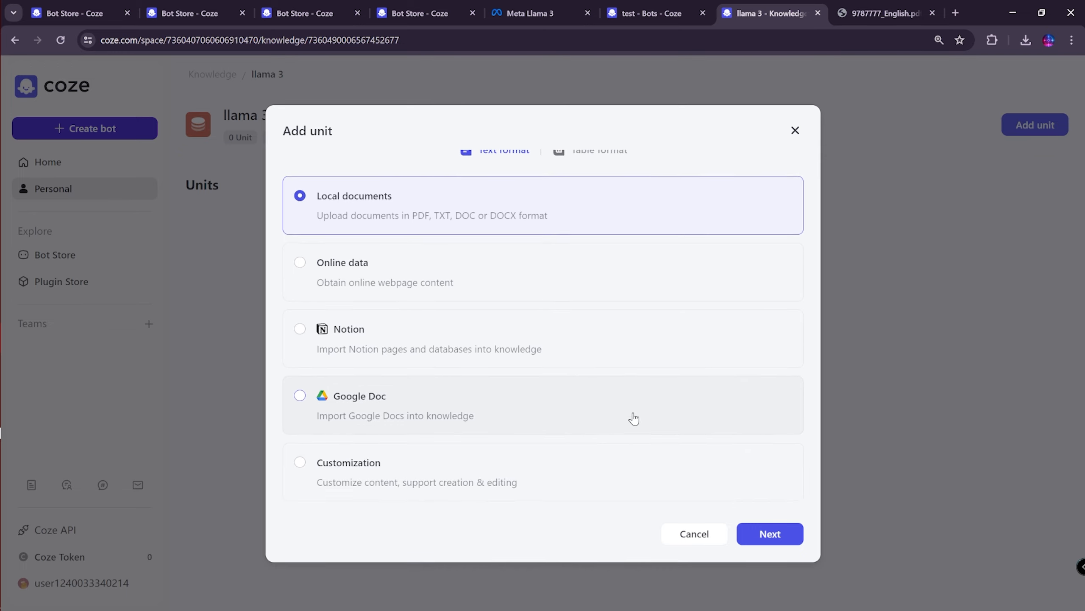
{"action": "left_click", "coordinate": [767, 535]}
{"action": "left_click", "coordinate": [565, 305]}
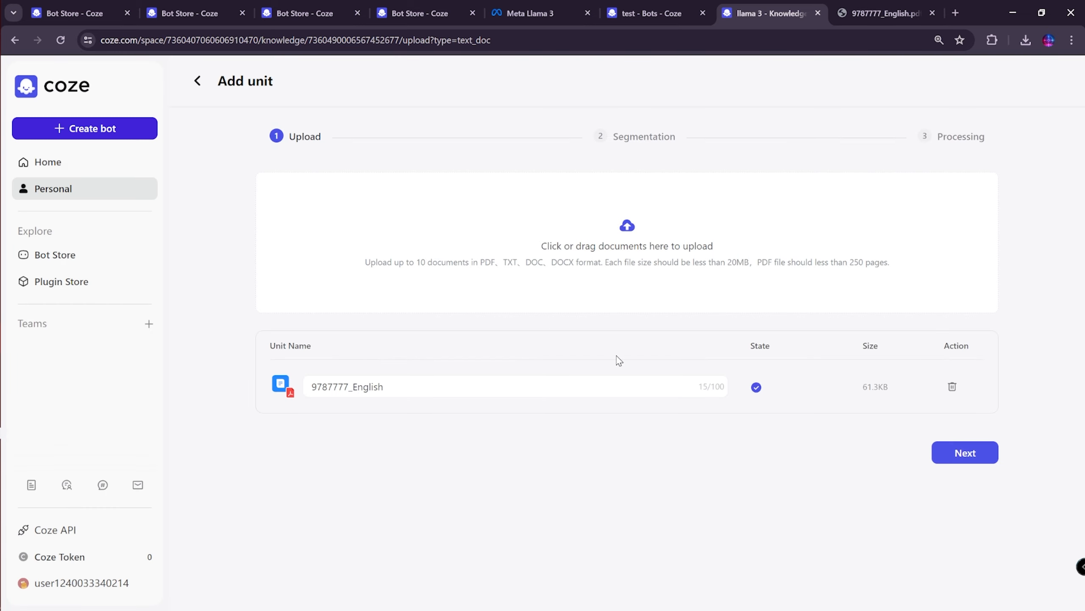
Step: Process the uploaded document with automatic segmentation and finish adding the unit
{"action": "left_click", "coordinate": [934, 452]}
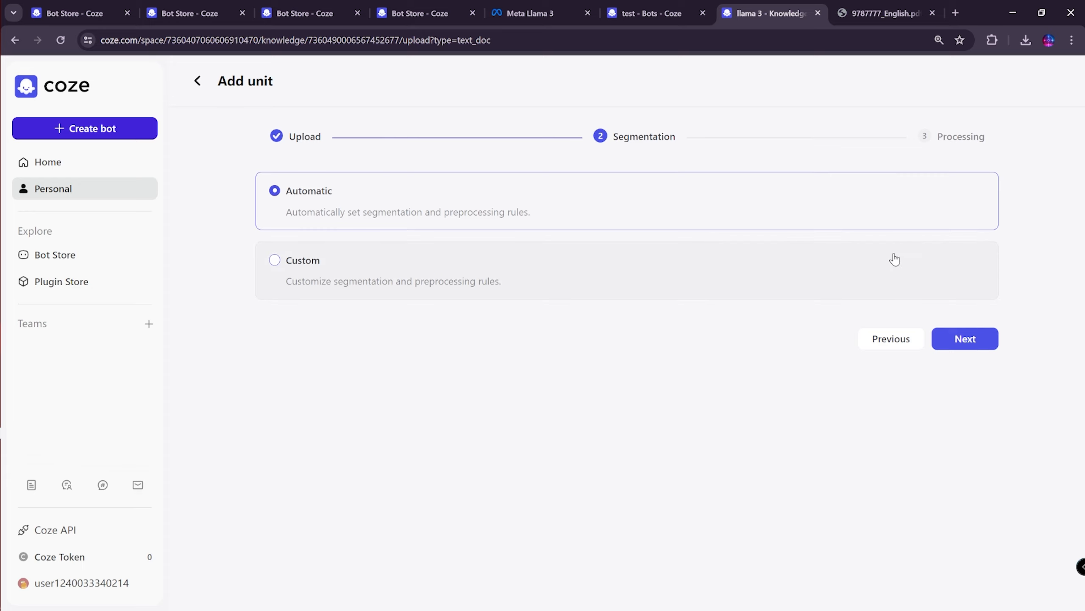
{"action": "left_click", "coordinate": [991, 340]}
{"action": "left_click", "coordinate": [955, 293]}
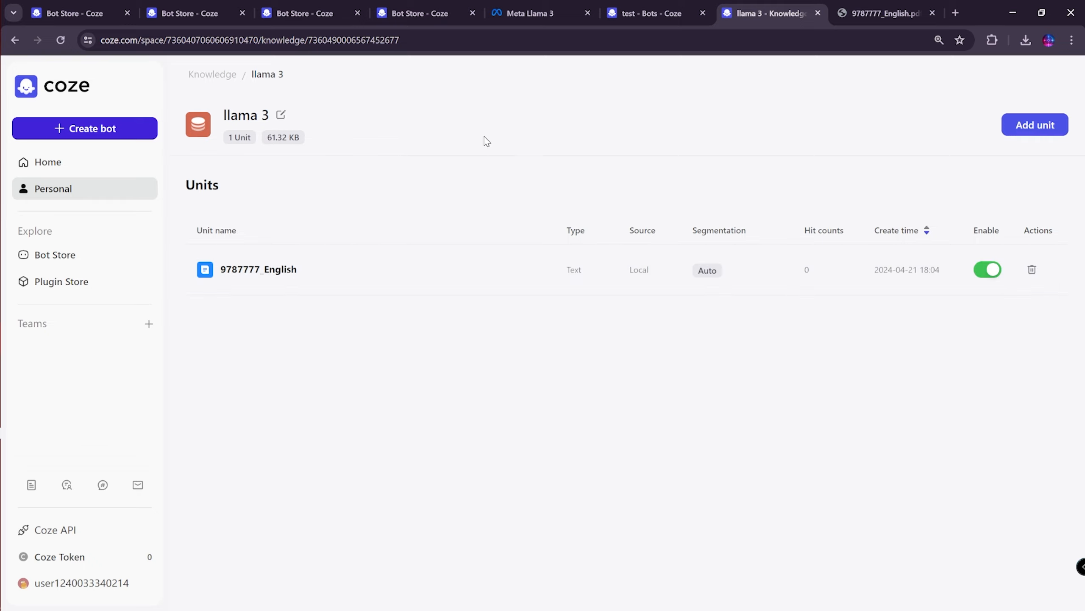
Step: Rename the knowledge base "lecture transacription"
{"action": "left_click", "coordinate": [281, 114]}
{"action": "left_click_drag", "start_coordinate": [477, 293], "coordinate": [378, 320]}
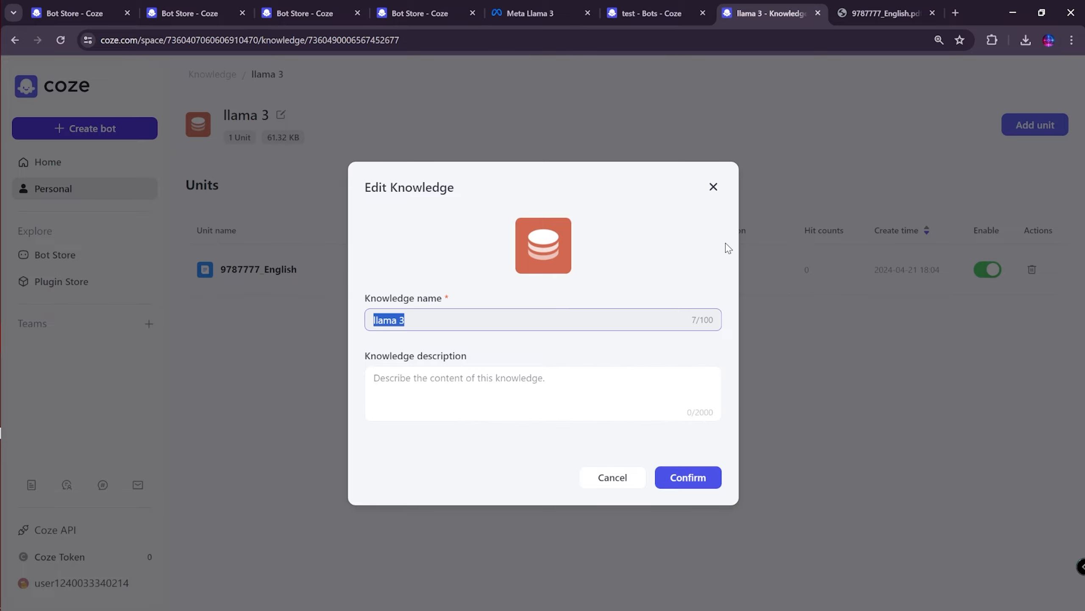
{"action": "type", "text": "lecture transacription"}
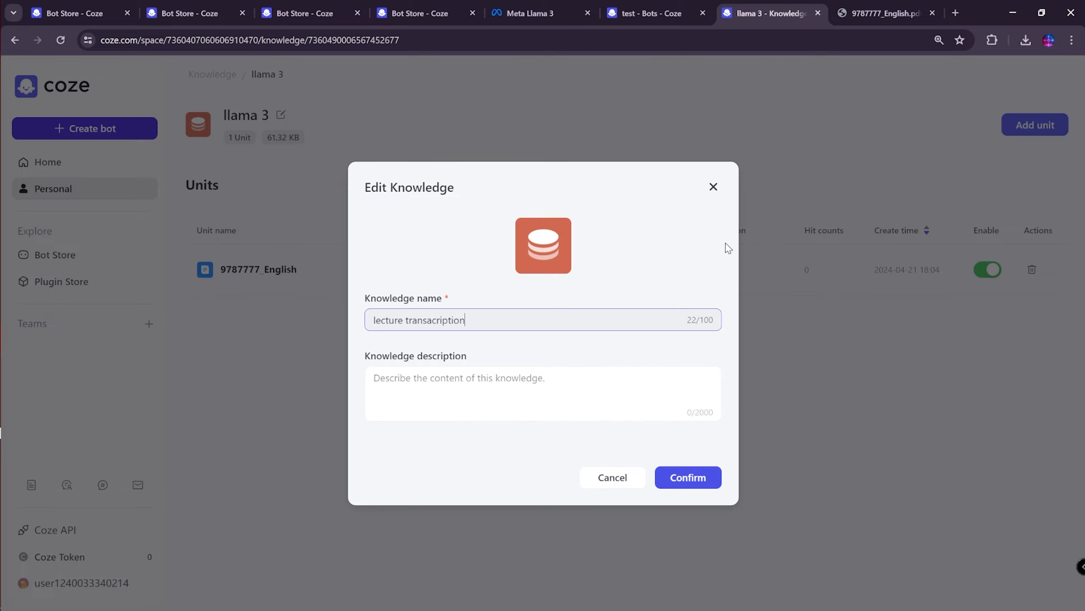
{"action": "left_click", "coordinate": [666, 479]}
Step: Back in the test bot, add the lecture transacription knowledge base and close the knowledge selection
{"action": "left_click", "coordinate": [645, 13]}
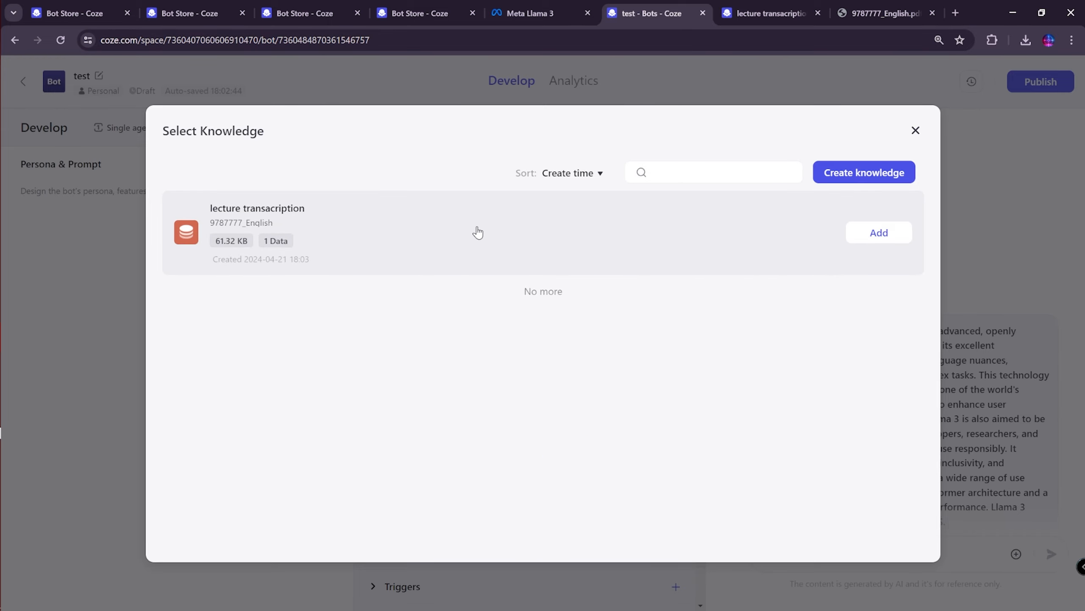
{"action": "left_click", "coordinate": [881, 235]}
{"action": "left_click", "coordinate": [915, 131]}
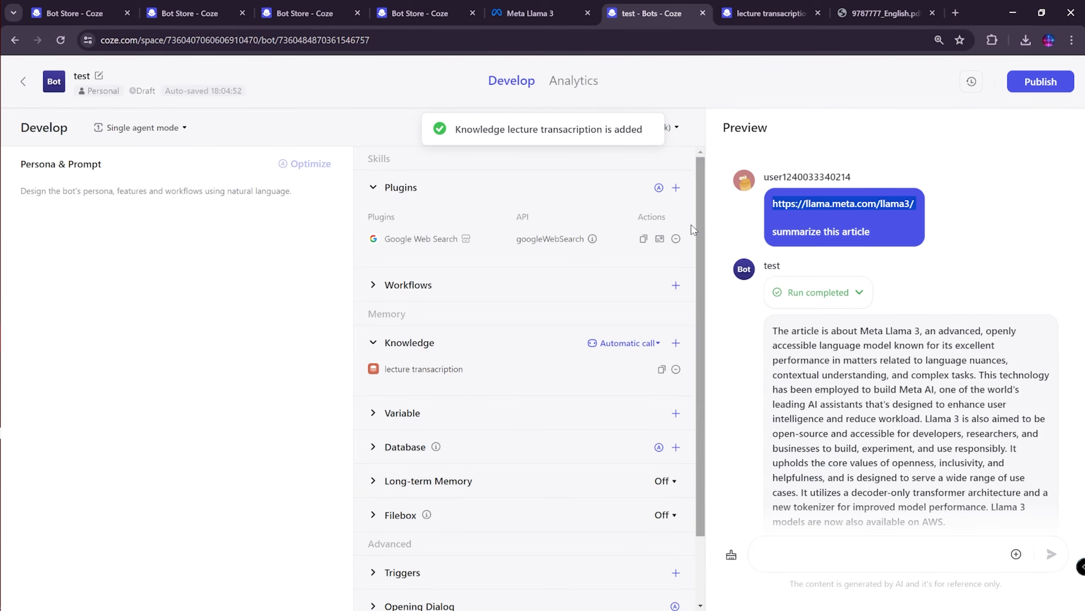
Step: Remove the Google Web Search plugin from the test bot and clear the preview chat
{"action": "left_click", "coordinate": [675, 187]}
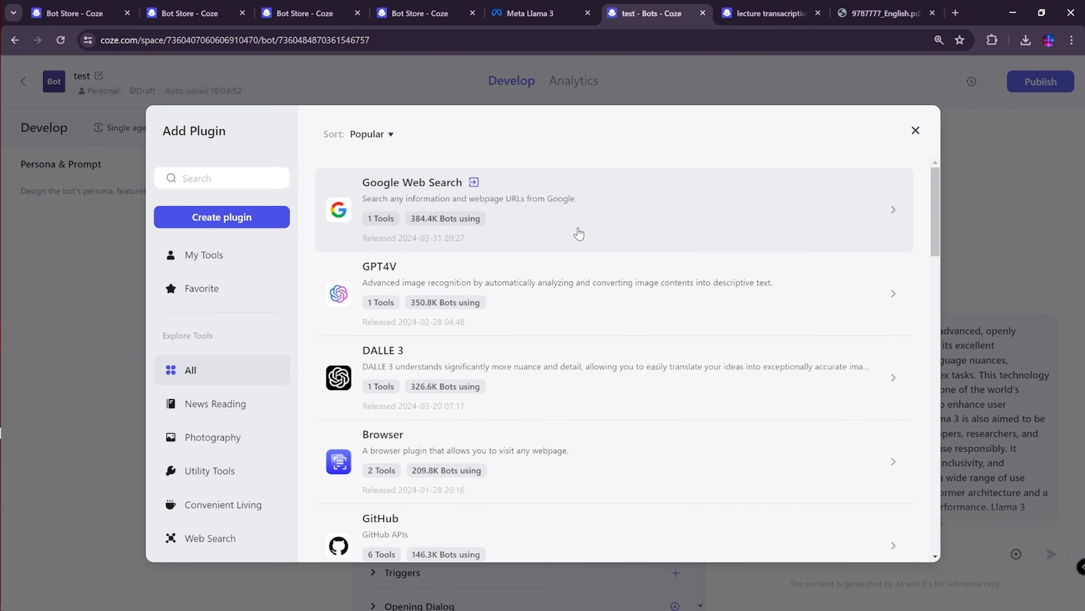
{"action": "left_click", "coordinate": [893, 209]}
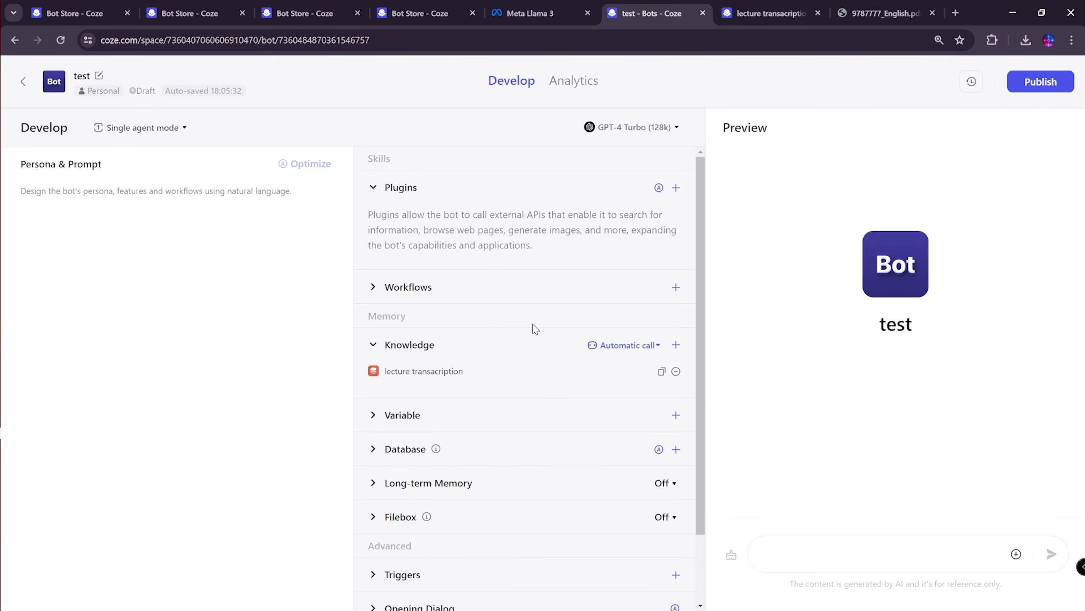
Step: Review the bot's knowledge settings, including search strategy, maximum recalls, minimum matching degree and call method
{"action": "left_click", "coordinate": [650, 346]}
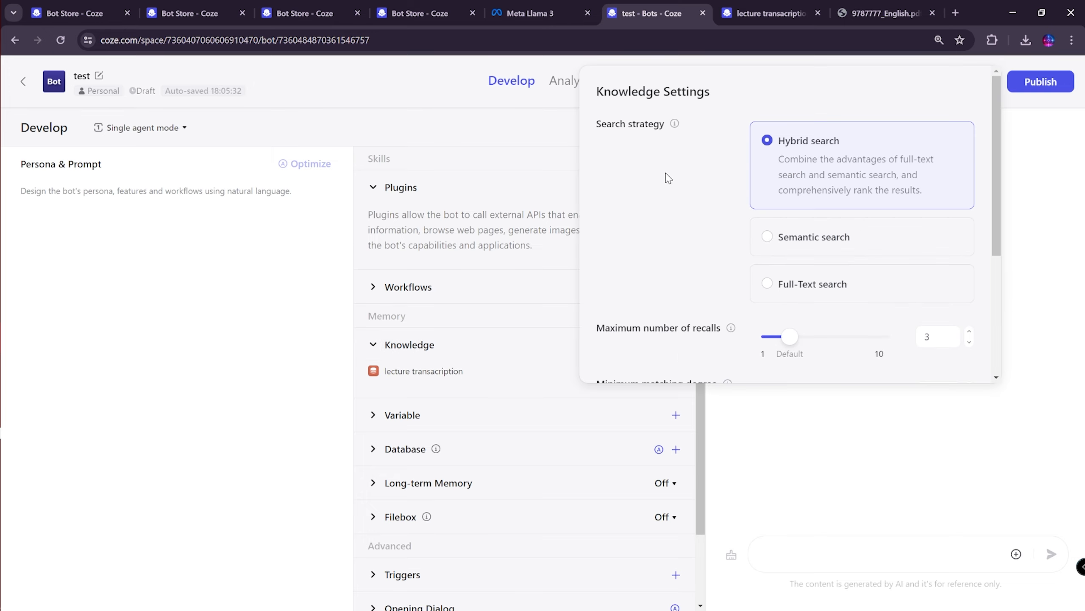
{"action": "scroll", "coordinate": [666, 175], "scroll_direction": "down", "scroll_amount": 2}
{"action": "scroll", "coordinate": [666, 175], "scroll_direction": "up", "scroll_amount": 2}
{"action": "scroll", "coordinate": [667, 175], "scroll_direction": "down", "scroll_amount": 4}
{"action": "scroll", "coordinate": [666, 175], "scroll_direction": "up", "scroll_amount": 4}
{"action": "scroll", "coordinate": [828, 252], "scroll_direction": "down", "scroll_amount": 4}
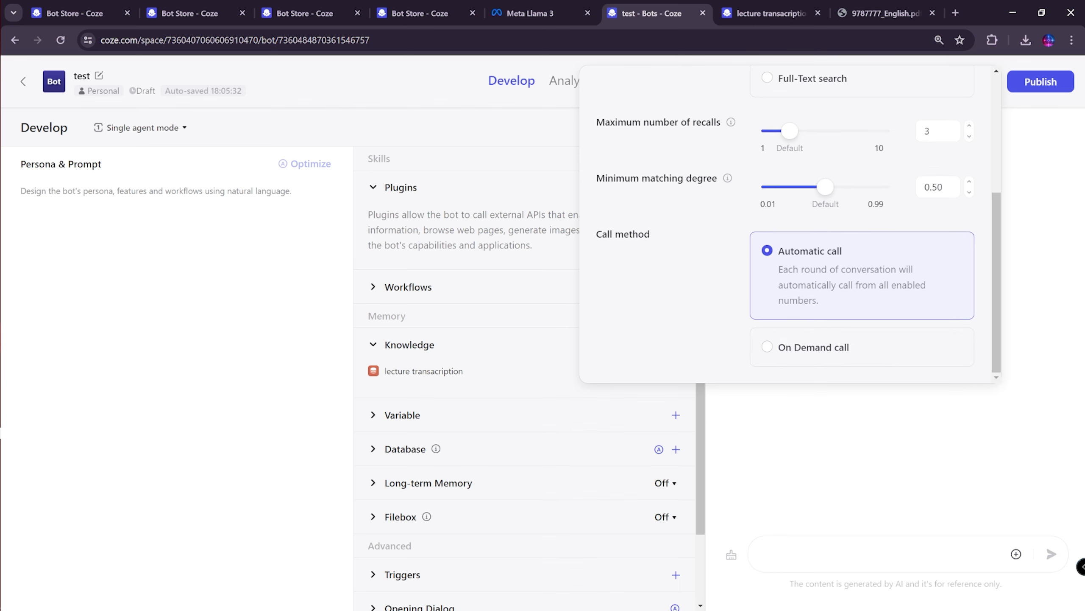
{"action": "scroll", "coordinate": [848, 231], "scroll_direction": "up", "scroll_amount": 5}
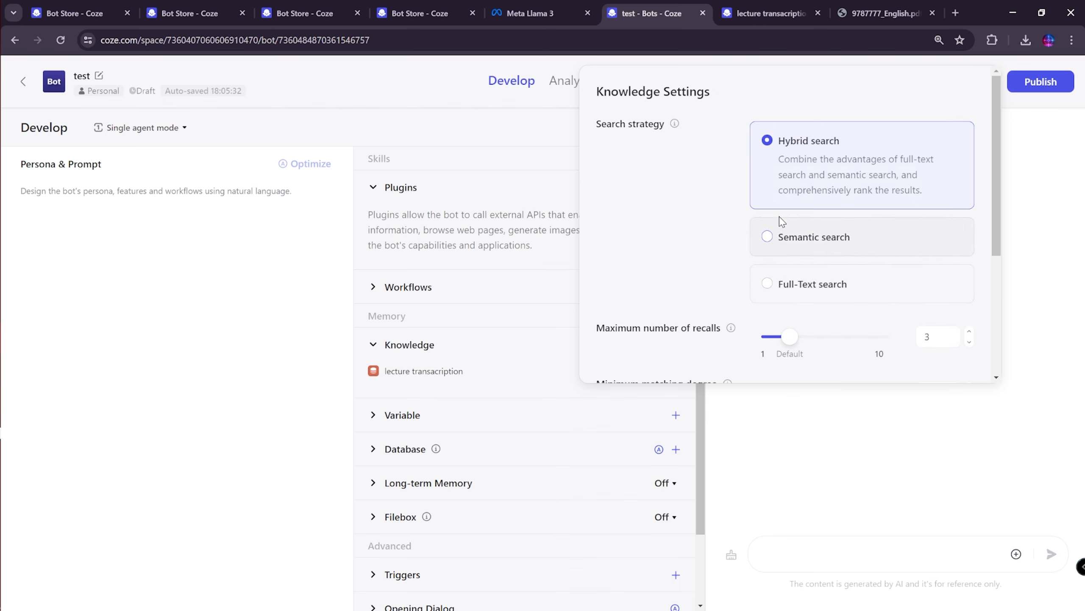
Step: Set the knowledge search strategy to Semantic search, check the recall, matching and call method settings, and close the knowledge settings
{"action": "left_click", "coordinate": [781, 234]}
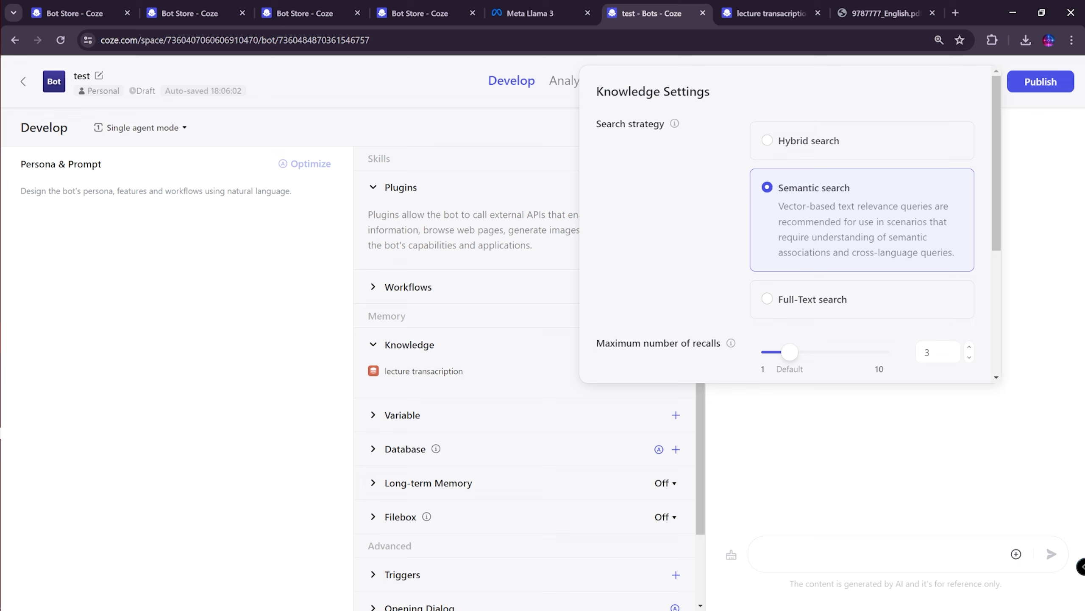
{"action": "scroll", "coordinate": [852, 218], "scroll_direction": "down", "scroll_amount": 5}
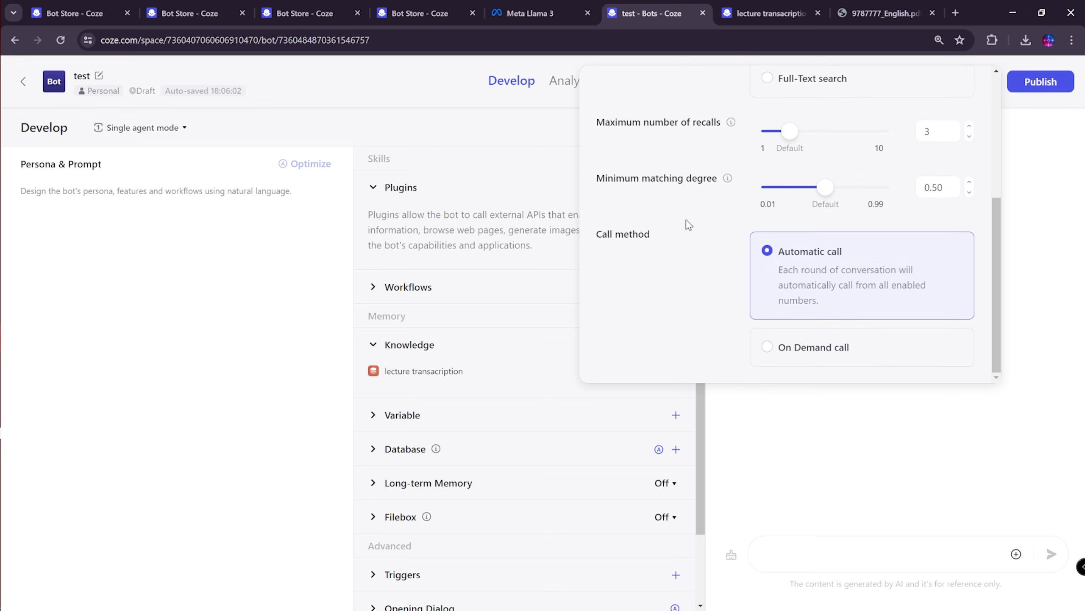
{"action": "scroll", "coordinate": [785, 285], "scroll_direction": "up", "scroll_amount": 3}
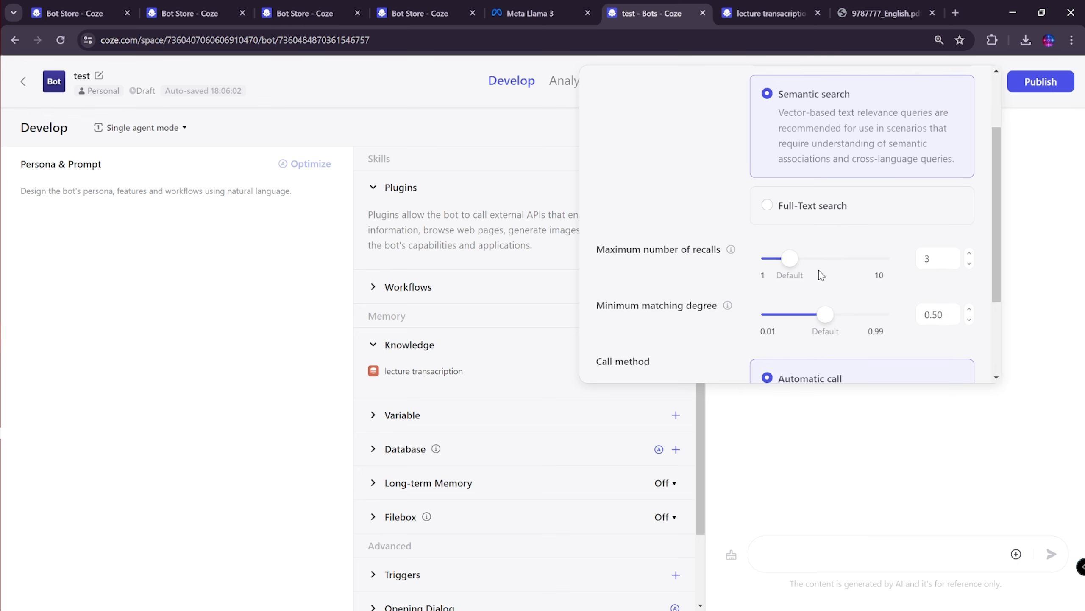
{"action": "scroll", "coordinate": [820, 270], "scroll_direction": "down", "scroll_amount": 3}
{"action": "left_click", "coordinate": [806, 449]}
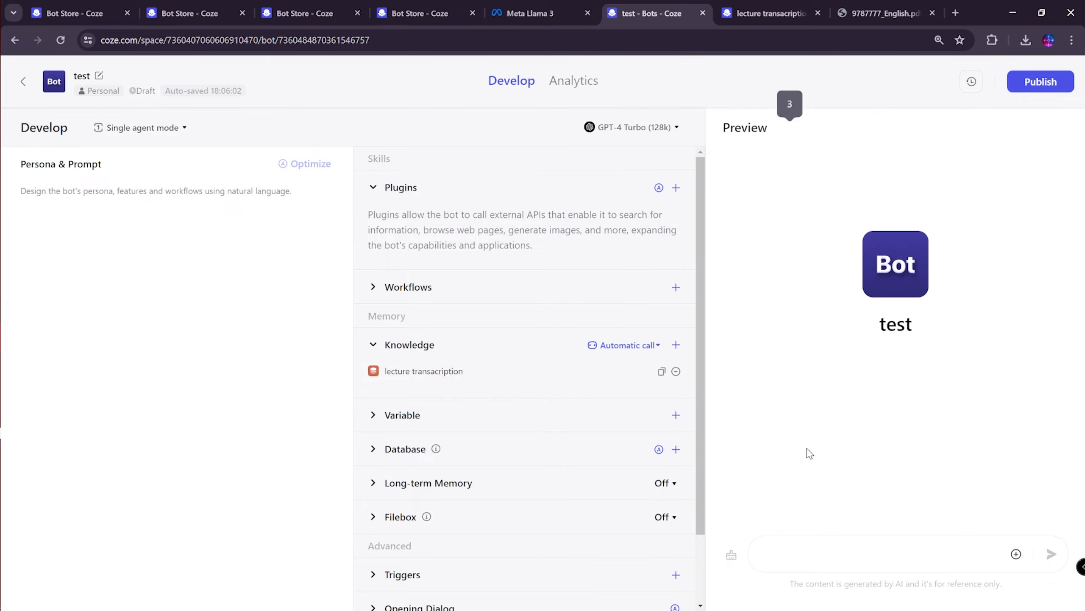
Step: Switch to the 9787777_English.pdf transcript and copy the phrase "noninvasive neuroimaging" from page 5
{"action": "left_click", "coordinate": [918, 553]}
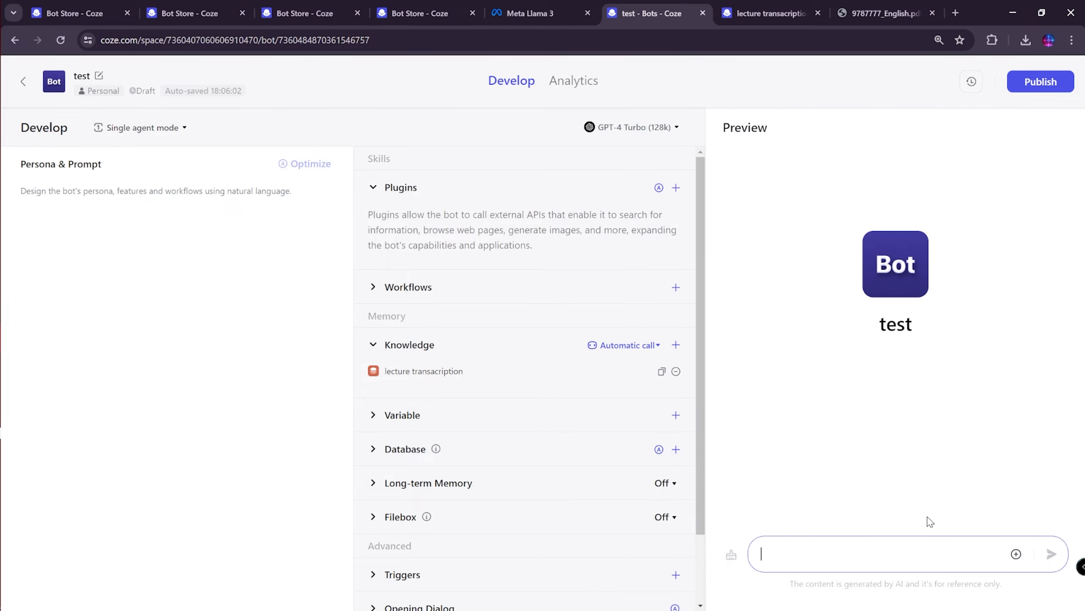
{"action": "left_click_drag", "start_coordinate": [868, 13], "coordinate": [746, 16]}
{"action": "scroll", "coordinate": [633, 342], "scroll_direction": "down", "scroll_amount": 20}
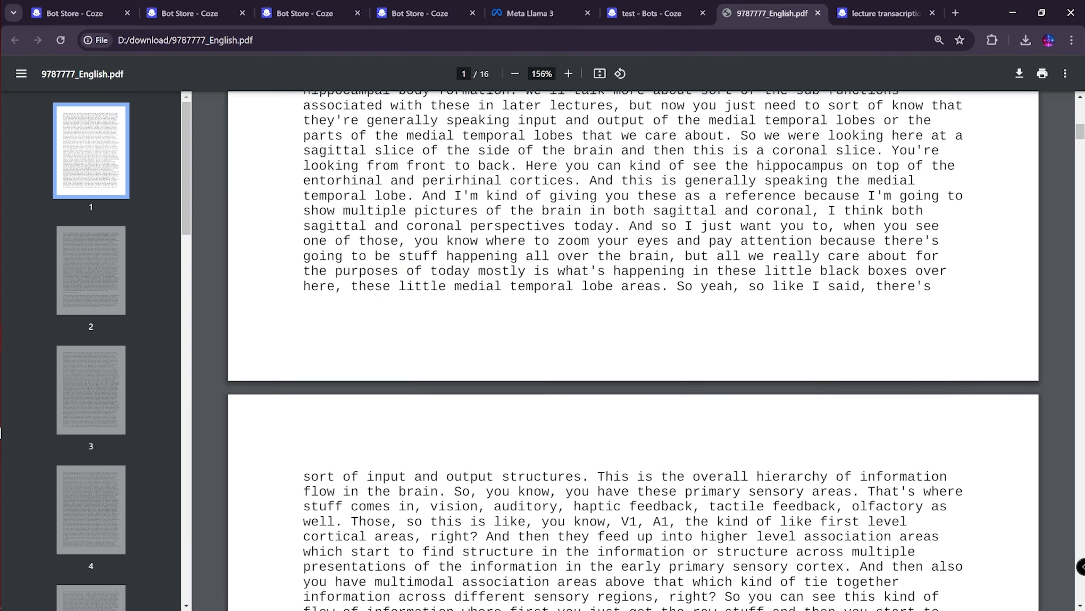
{"action": "scroll", "coordinate": [633, 342], "scroll_direction": "down", "scroll_amount": 20}
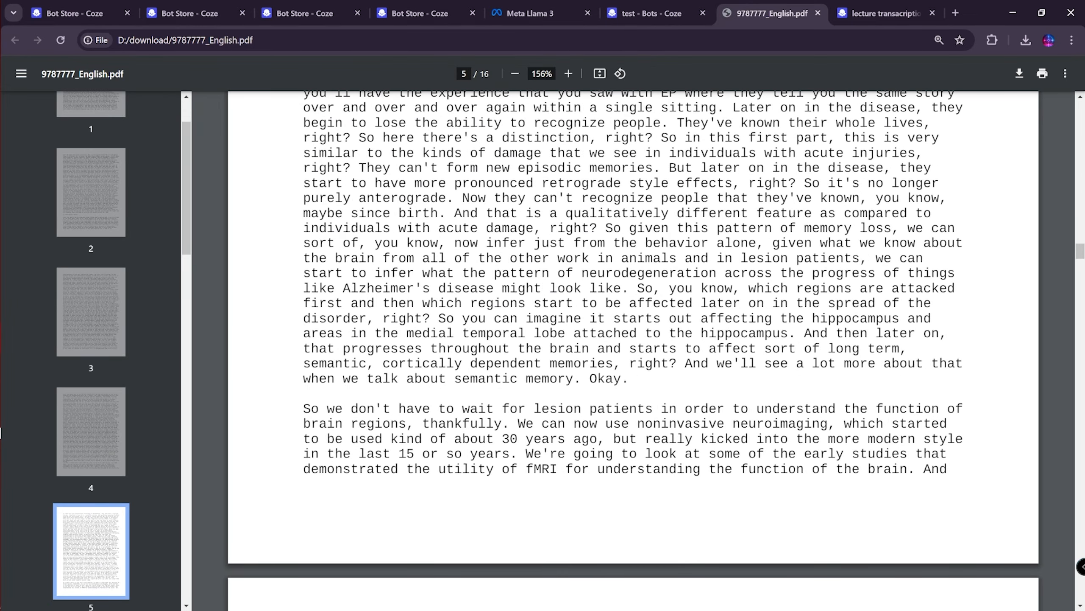
{"action": "left_click_drag", "start_coordinate": [628, 423], "coordinate": [818, 423]}
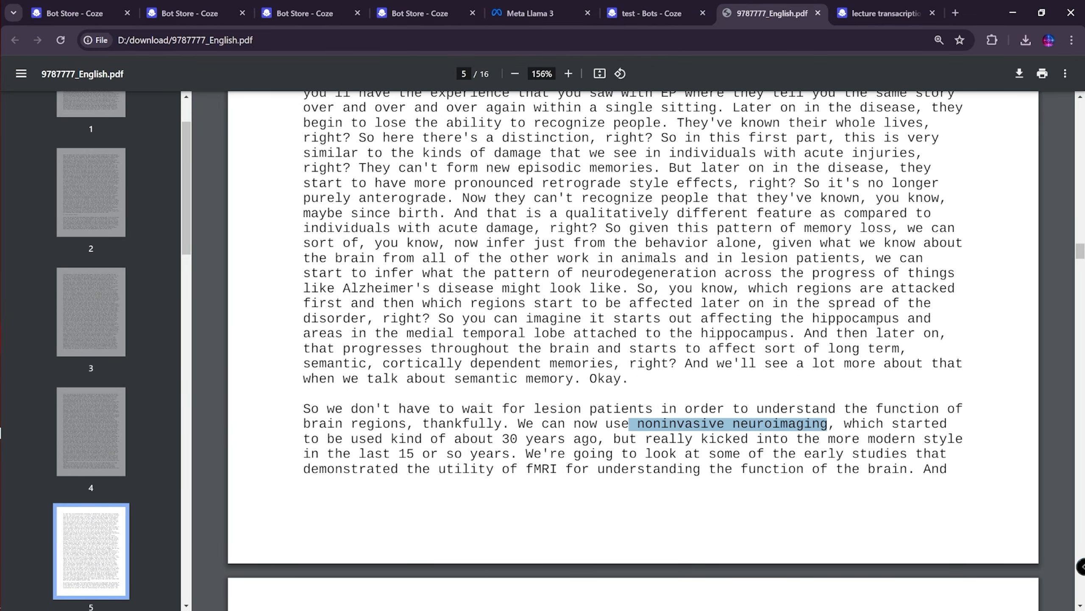
Step: Back in the test bot, ask the preview chat "what did the lecture talk about regarding noninvasive neuroimaging"
{"action": "left_click", "coordinate": [652, 13]}
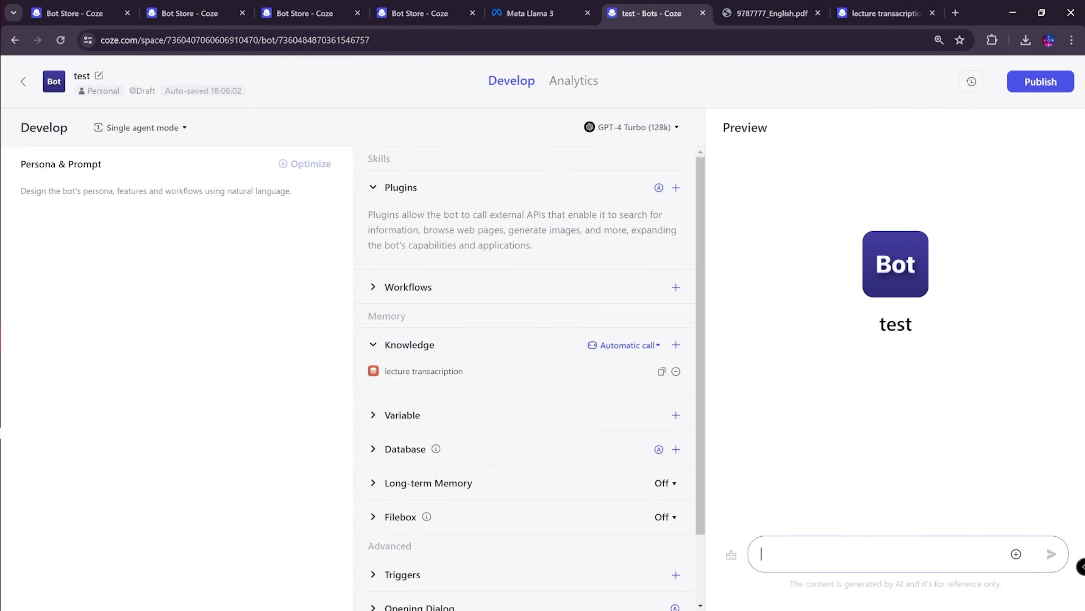
{"action": "type", "text": "what did the lecture tal"}
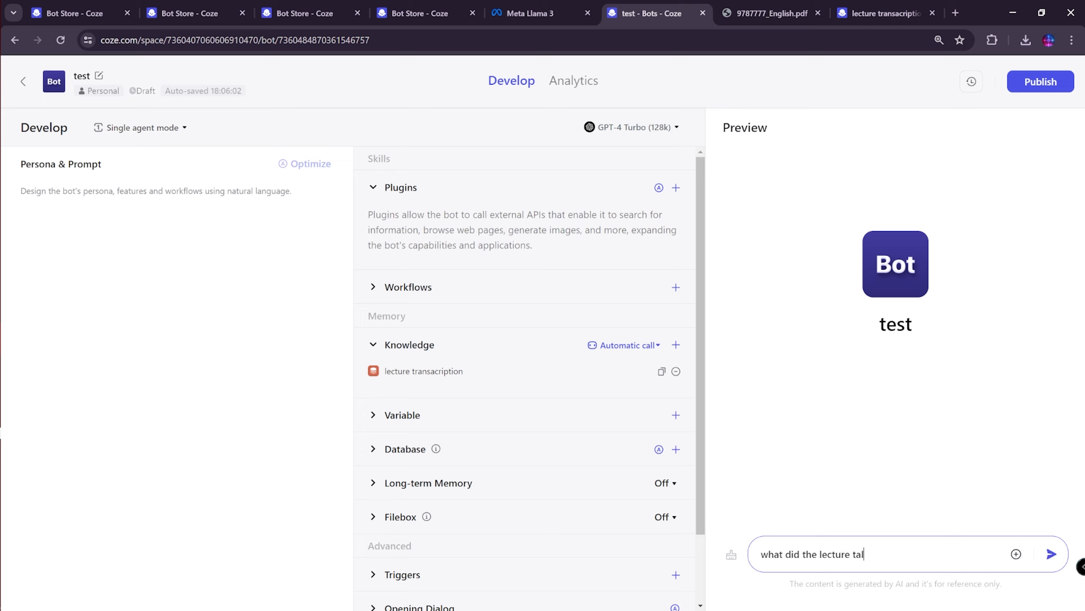
{"action": "type", "text": "k about regarding"}
{"action": "type", "text": "noninvasive neuroimaging"}
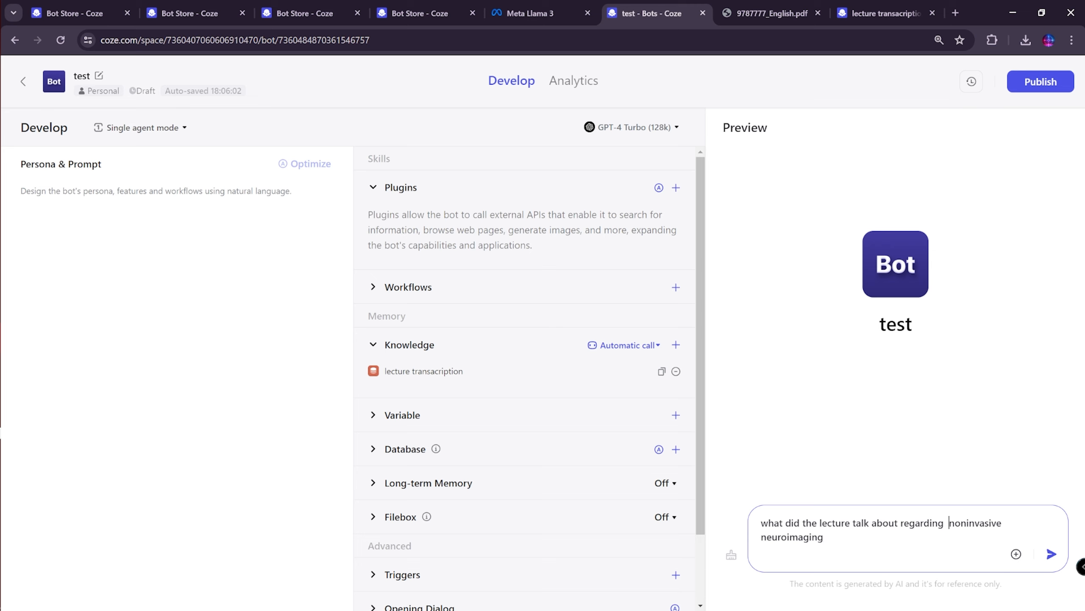
{"action": "key", "text": "Return"}
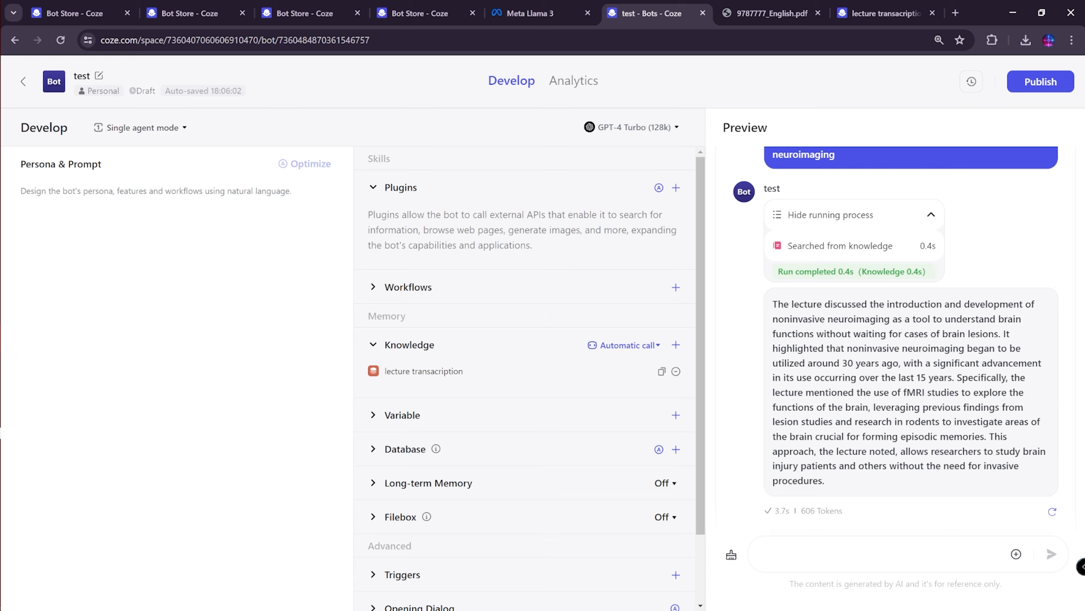
Step: Read the bot's answer about noninvasive neuroimaging and check its running process in the preview chat
{"action": "left_click_drag", "start_coordinate": [784, 318], "coordinate": [897, 319]}
{"action": "left_click", "coordinate": [875, 317]}
{"action": "scroll", "coordinate": [893, 299], "scroll_direction": "up", "scroll_amount": 3}
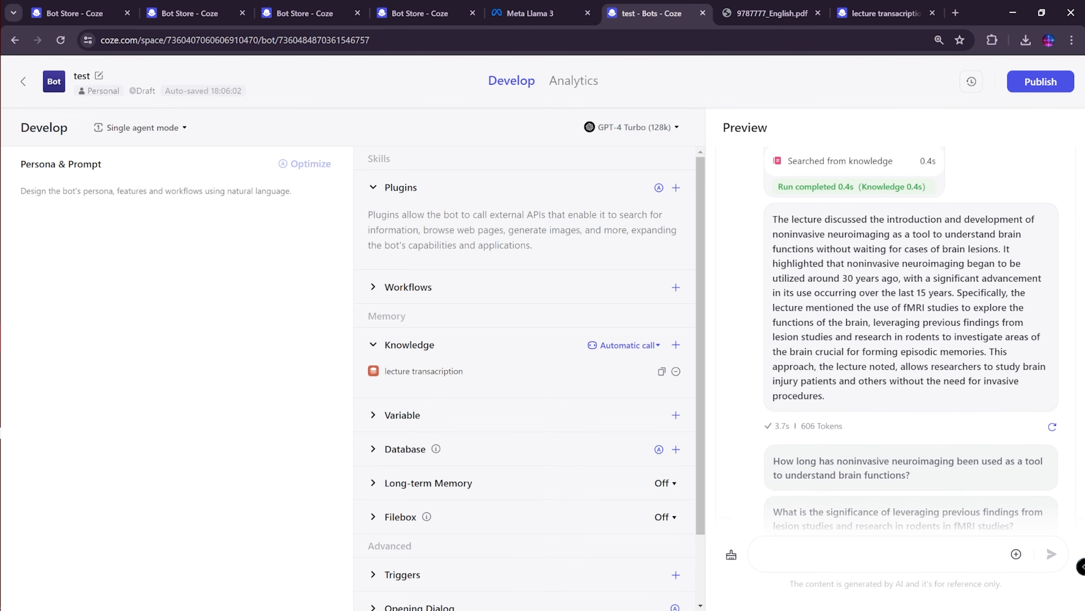
{"action": "scroll", "coordinate": [791, 293], "scroll_direction": "up", "scroll_amount": 2}
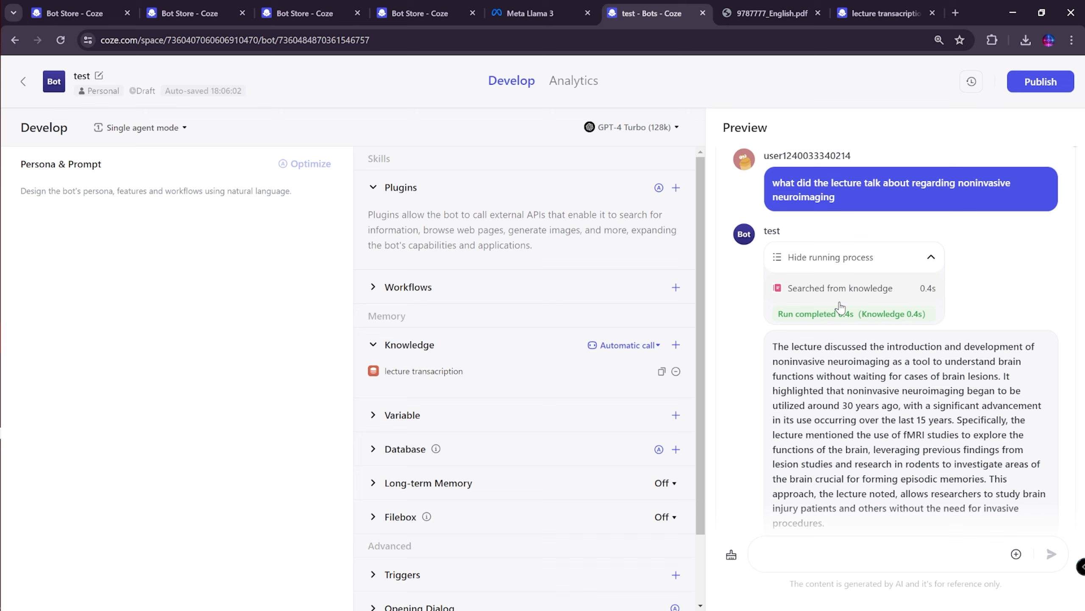
{"action": "scroll", "coordinate": [810, 334], "scroll_direction": "down", "scroll_amount": 1}
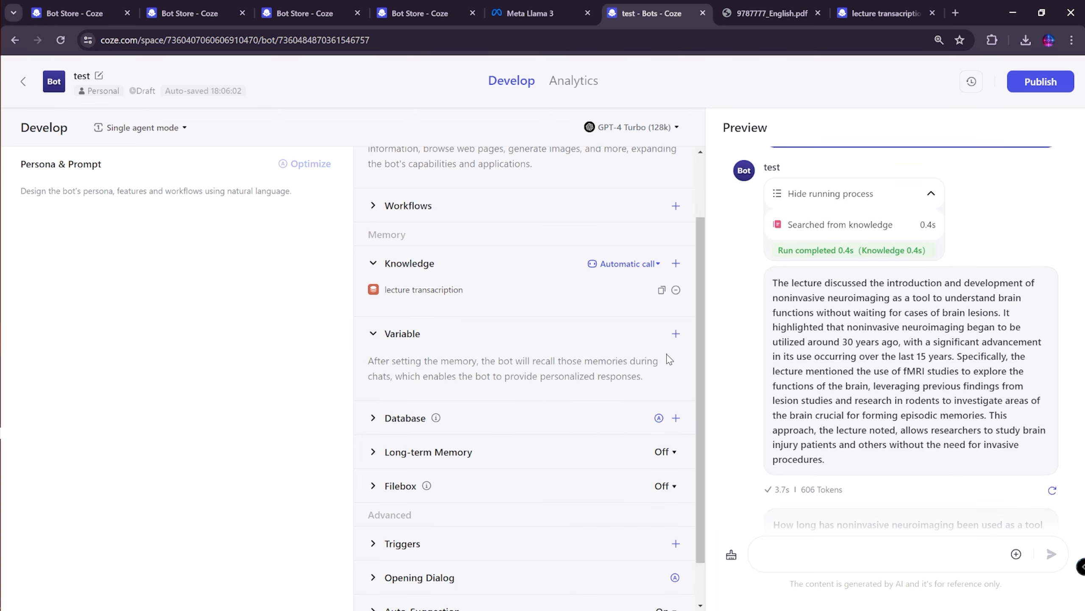
Step: Inspect the name, default value and description fields in the bot's variable editor and close it without adding a variable
{"action": "left_click", "coordinate": [675, 334]}
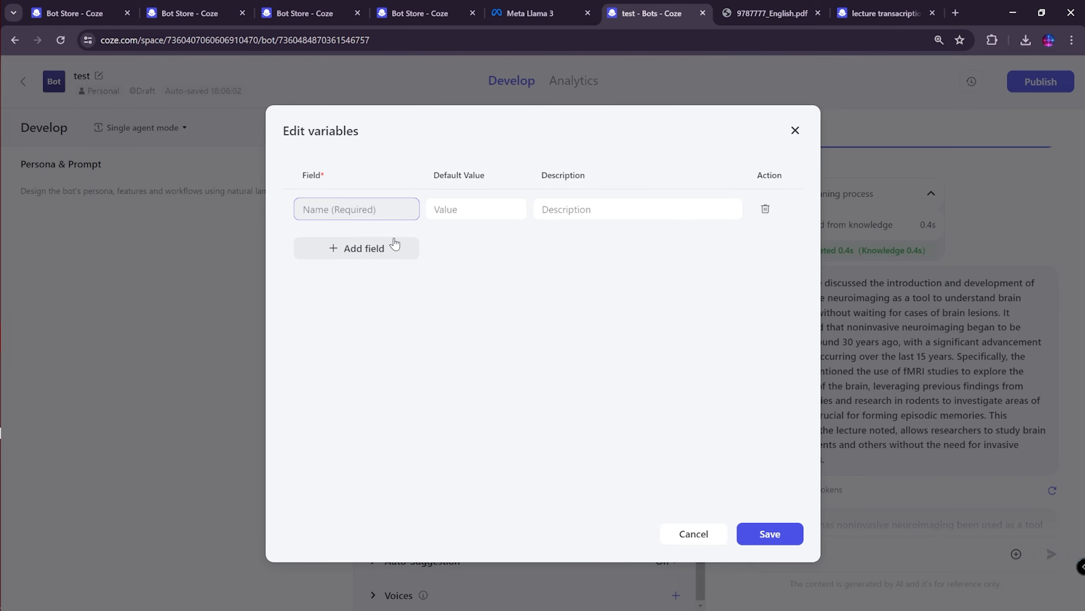
{"action": "left_click", "coordinate": [794, 130]}
{"action": "left_click", "coordinate": [460, 335]}
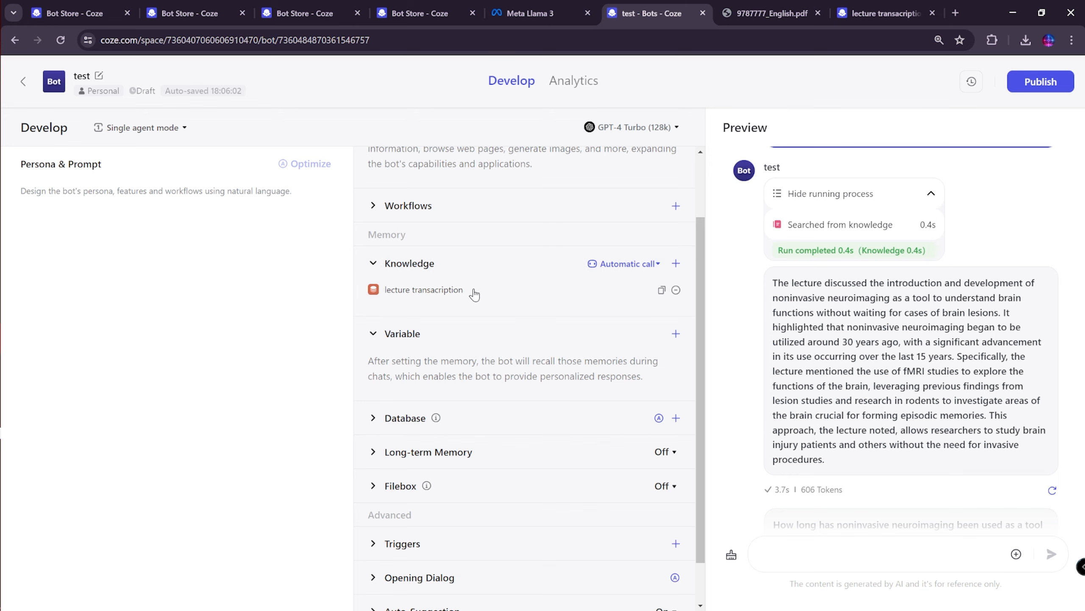
{"action": "left_click", "coordinate": [675, 334]}
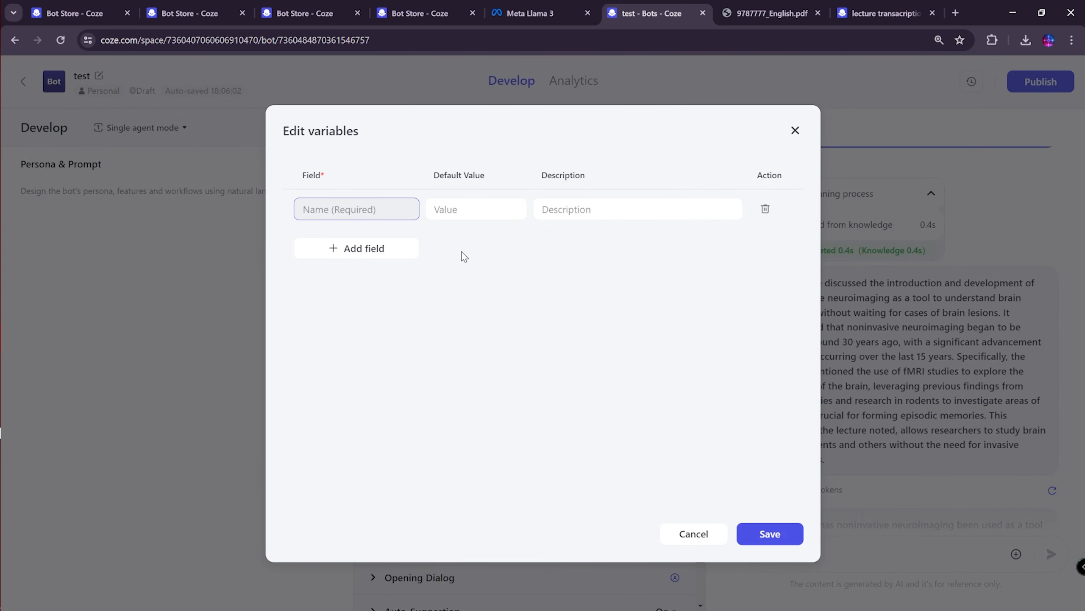
{"action": "left_click", "coordinate": [488, 210]}
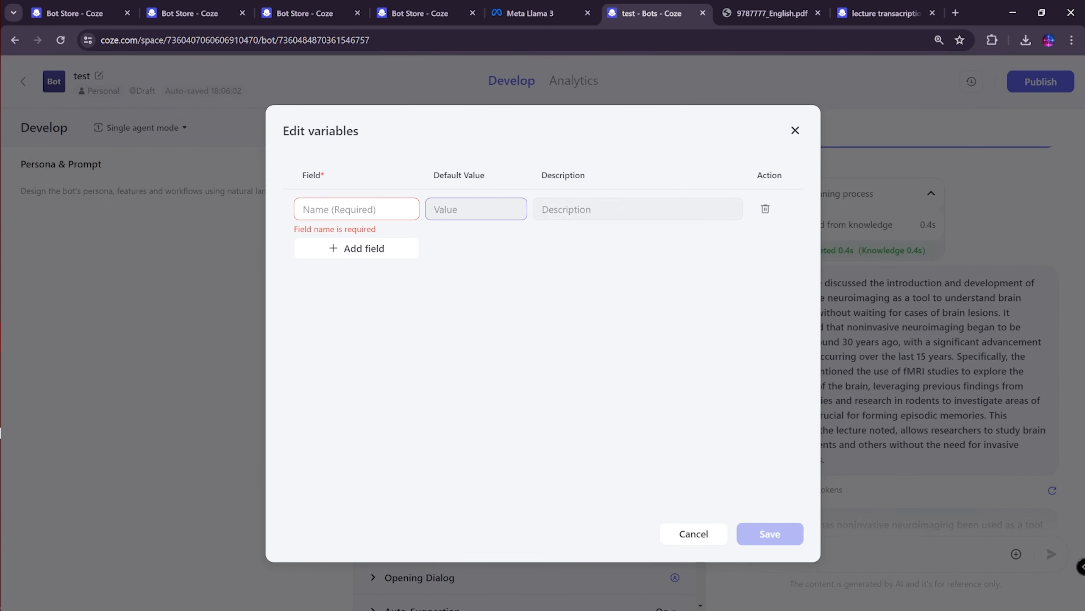
{"action": "left_click", "coordinate": [598, 209]}
{"action": "left_click", "coordinate": [795, 130]}
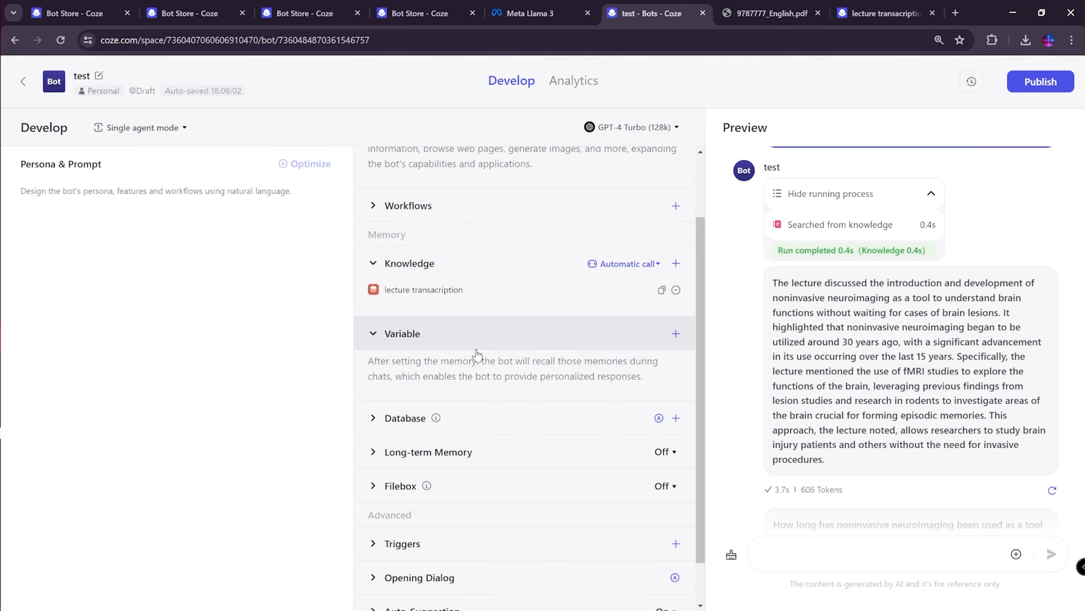
Step: Inspect the custom table form of the bot's database, including the table query mode options, and close it without saving
{"action": "left_click", "coordinate": [398, 417]}
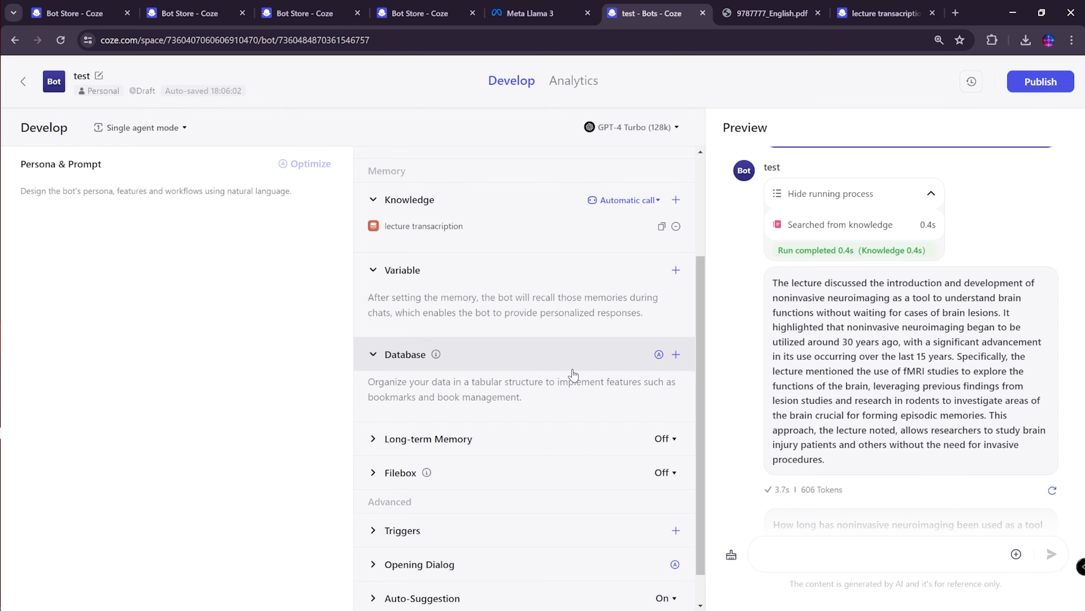
{"action": "left_click", "coordinate": [676, 354]}
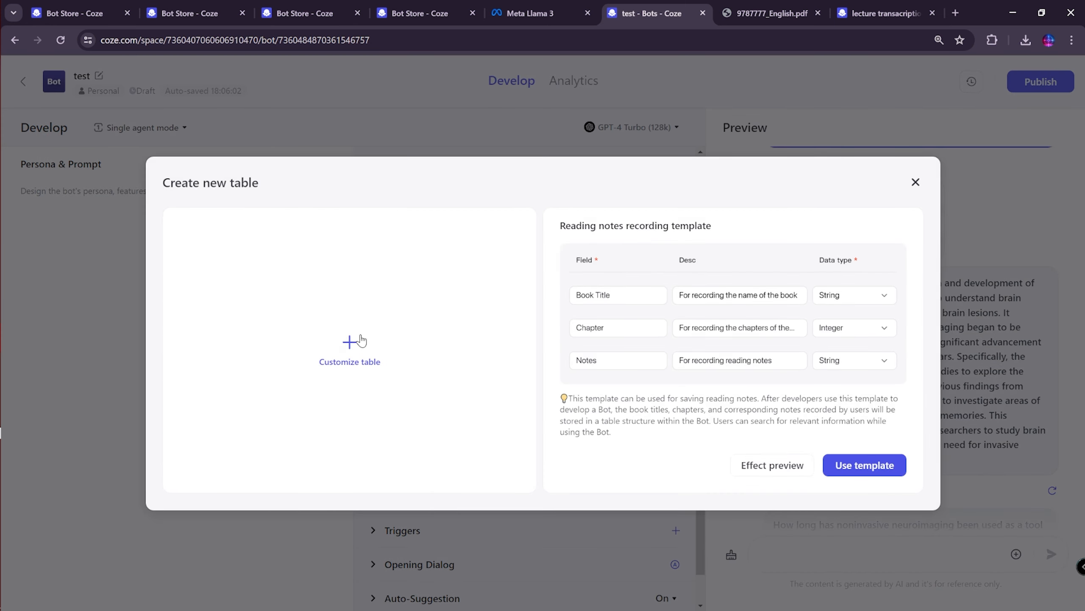
{"action": "left_click", "coordinate": [351, 342]}
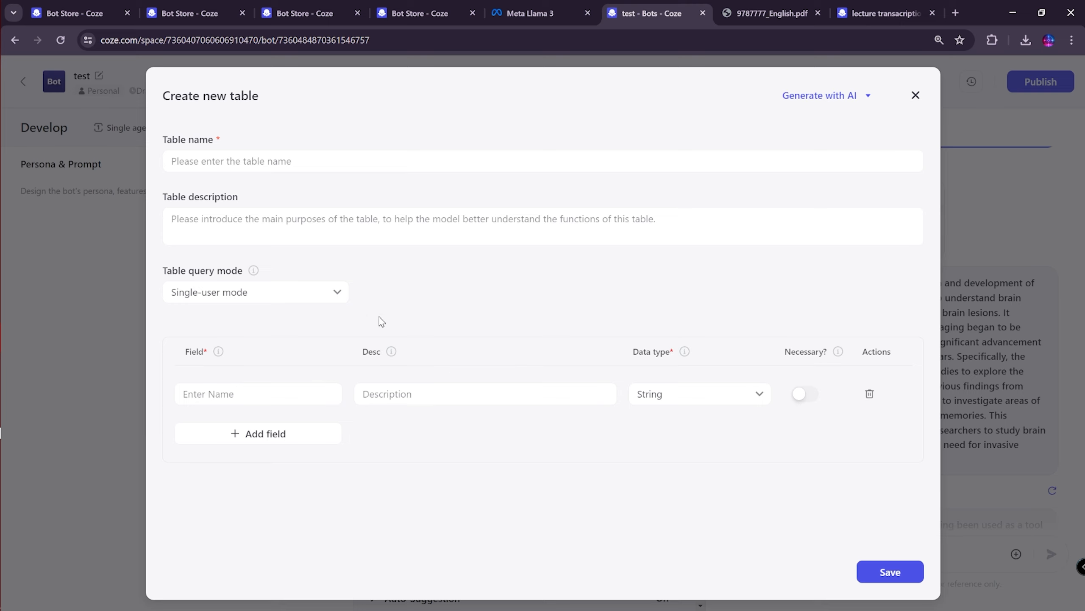
{"action": "left_click", "coordinate": [319, 296]}
{"action": "left_click", "coordinate": [496, 299]}
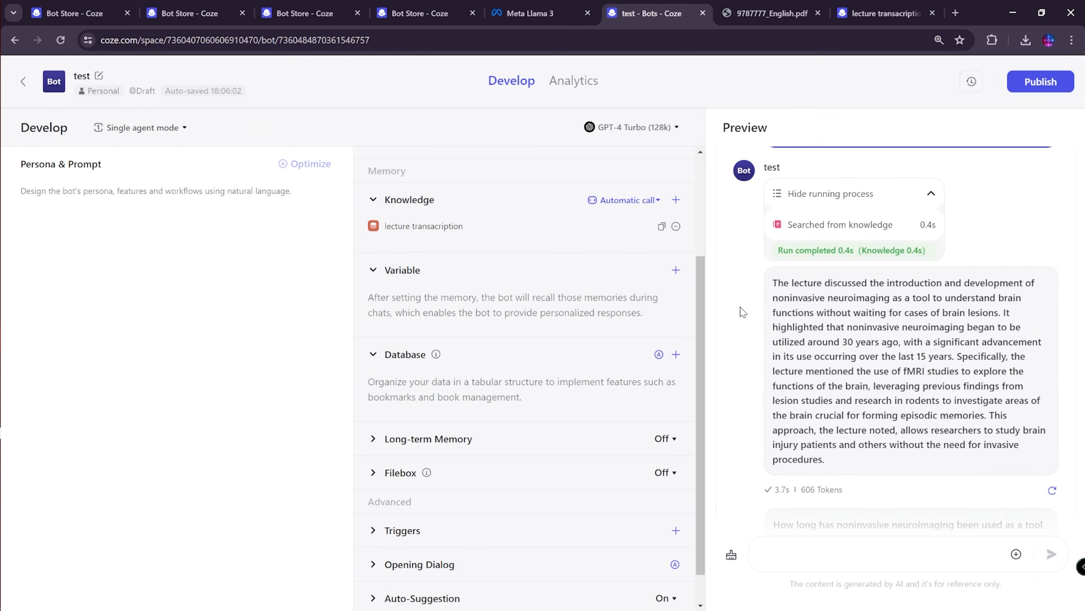
{"action": "left_click", "coordinate": [915, 96]}
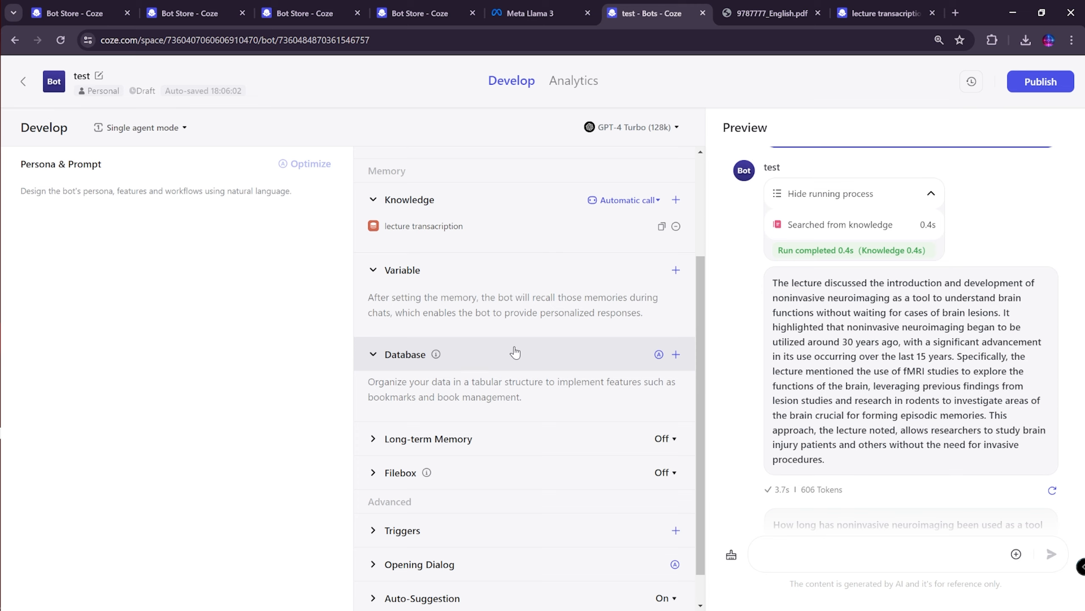
Step: Expand the bot's Long-term Memory settings, turn the feature on and go to the preview chat's message box
{"action": "scroll", "coordinate": [483, 411], "scroll_direction": "down", "scroll_amount": 1}
{"action": "left_click", "coordinate": [481, 402]}
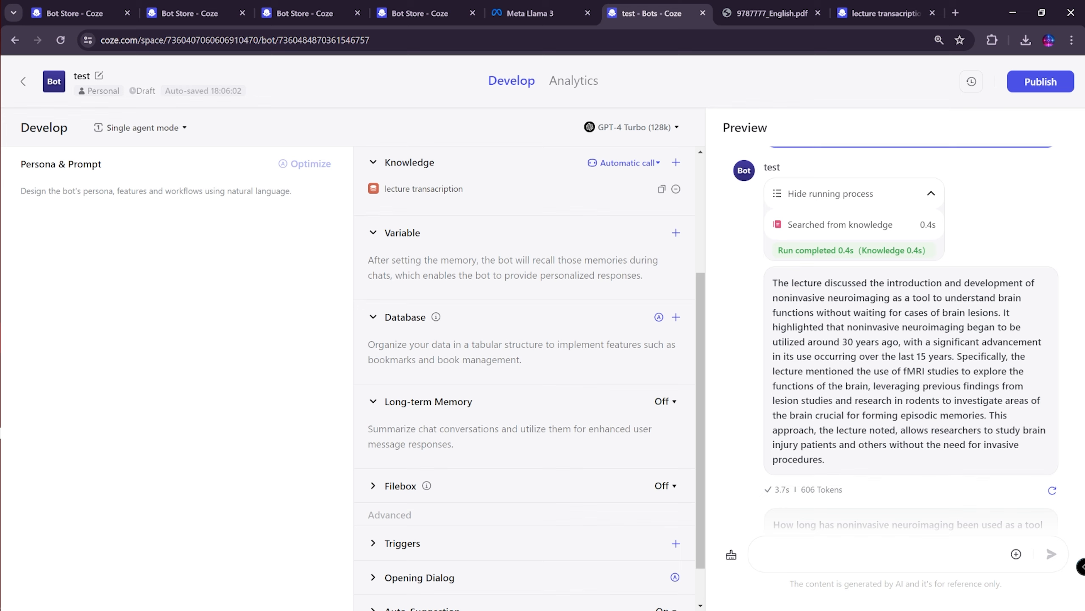
{"action": "left_click", "coordinate": [664, 406]}
{"action": "left_click", "coordinate": [681, 433]}
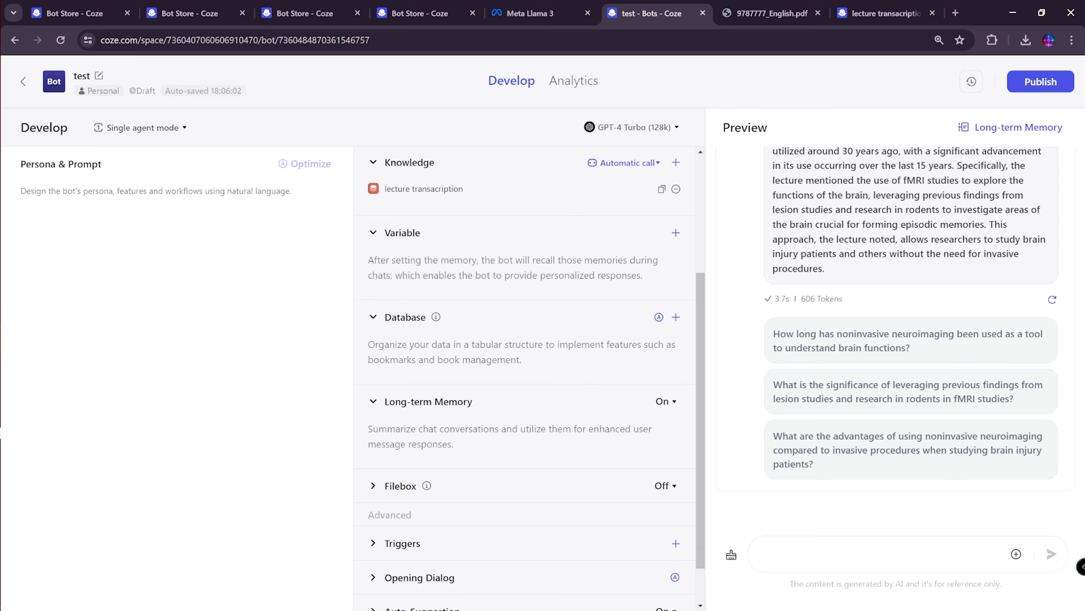
{"action": "left_click", "coordinate": [833, 551]}
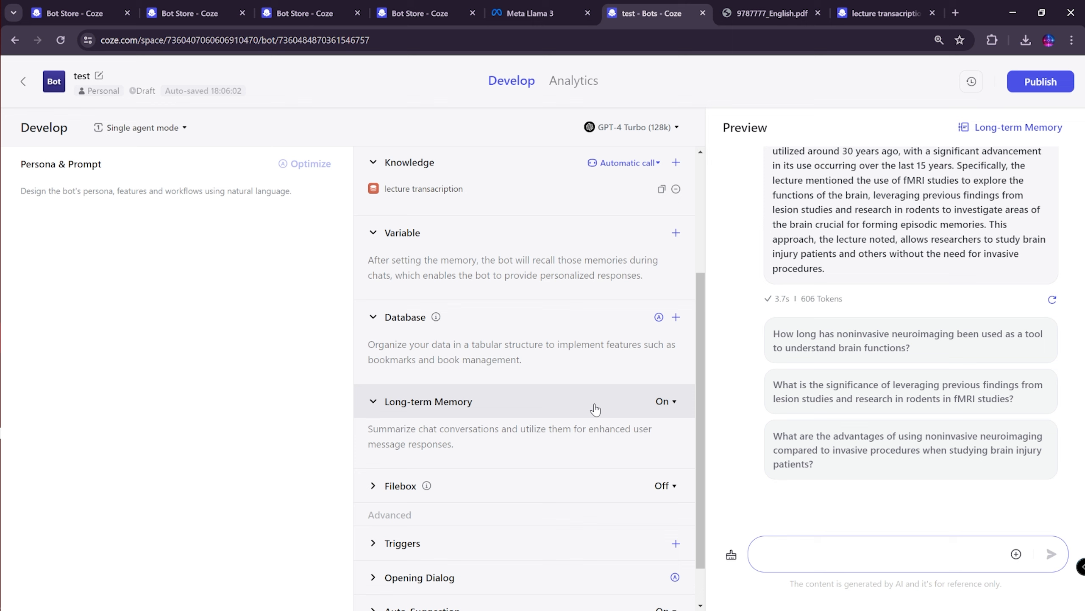
Step: Expand the Filebox settings, turn Filebox on for the test bot and review the preview chat's reply to the uploaded picture
{"action": "scroll", "coordinate": [595, 410], "scroll_direction": "down", "scroll_amount": 1}
{"action": "left_click", "coordinate": [530, 433]}
{"action": "scroll", "coordinate": [530, 433], "scroll_direction": "down", "scroll_amount": 1}
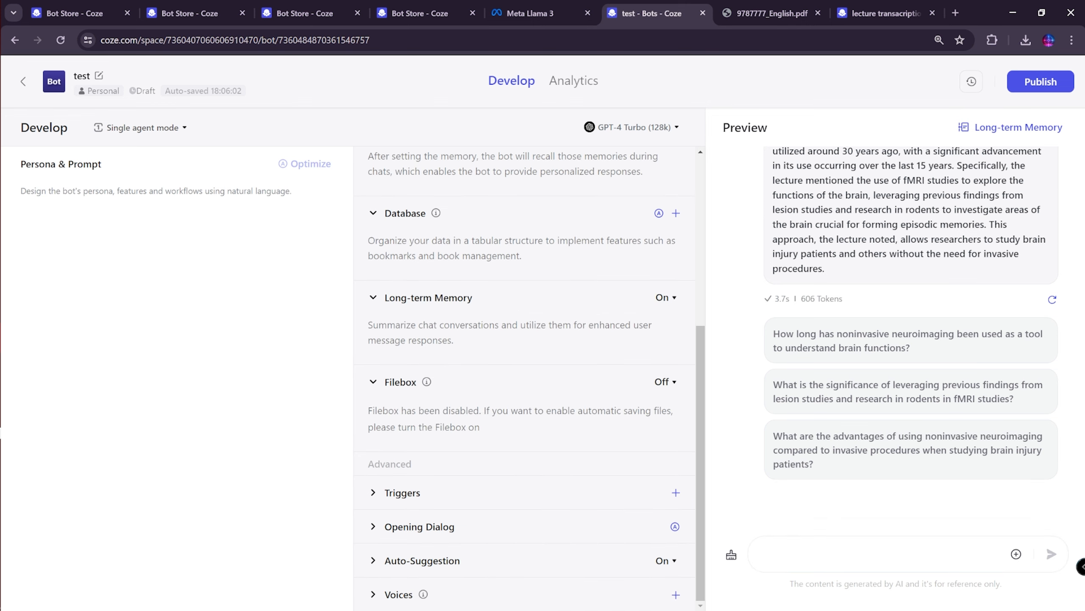
{"action": "mouse_move", "coordinate": [426, 381]}
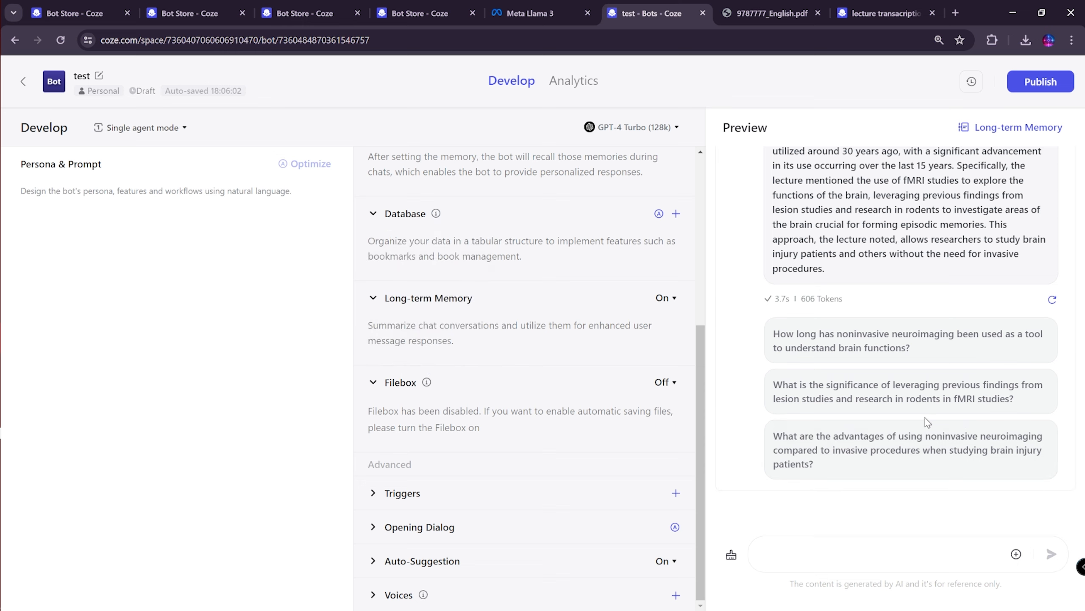
{"action": "left_click", "coordinate": [1016, 555]}
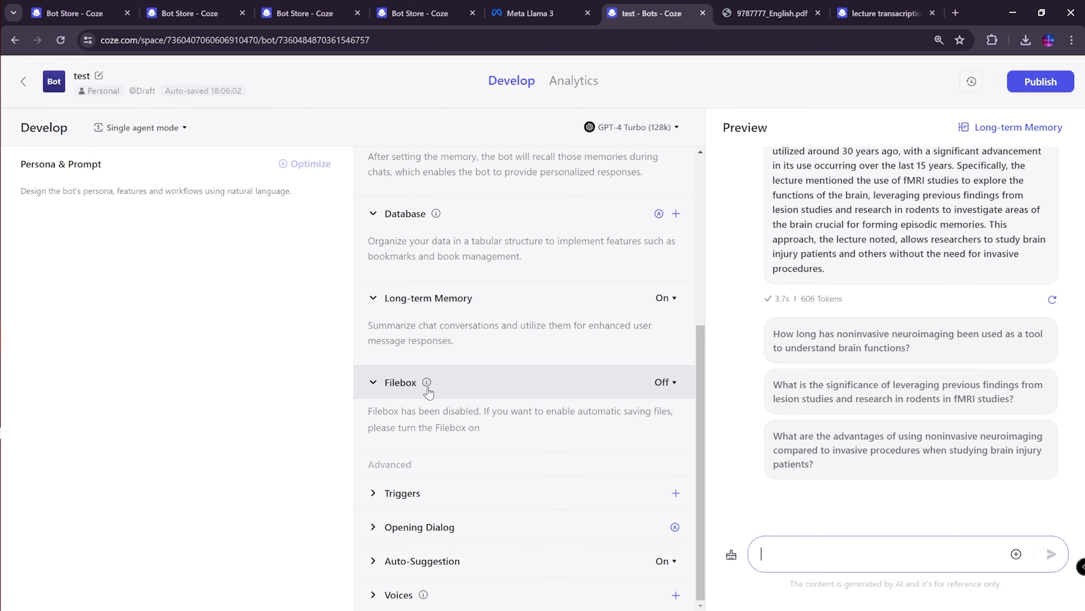
{"action": "left_click", "coordinate": [660, 383]}
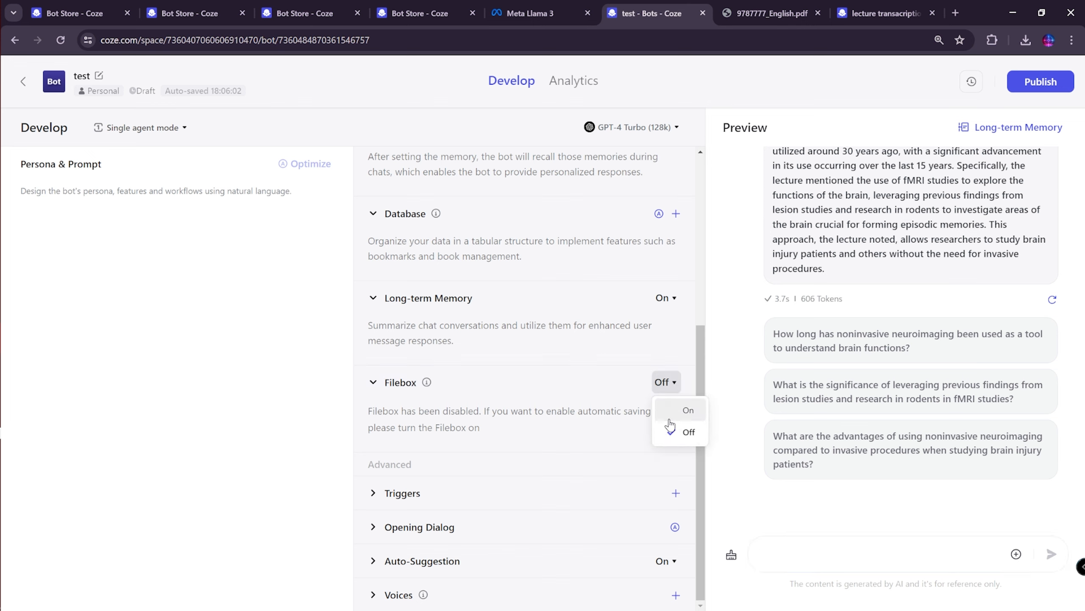
{"action": "left_click", "coordinate": [669, 421]}
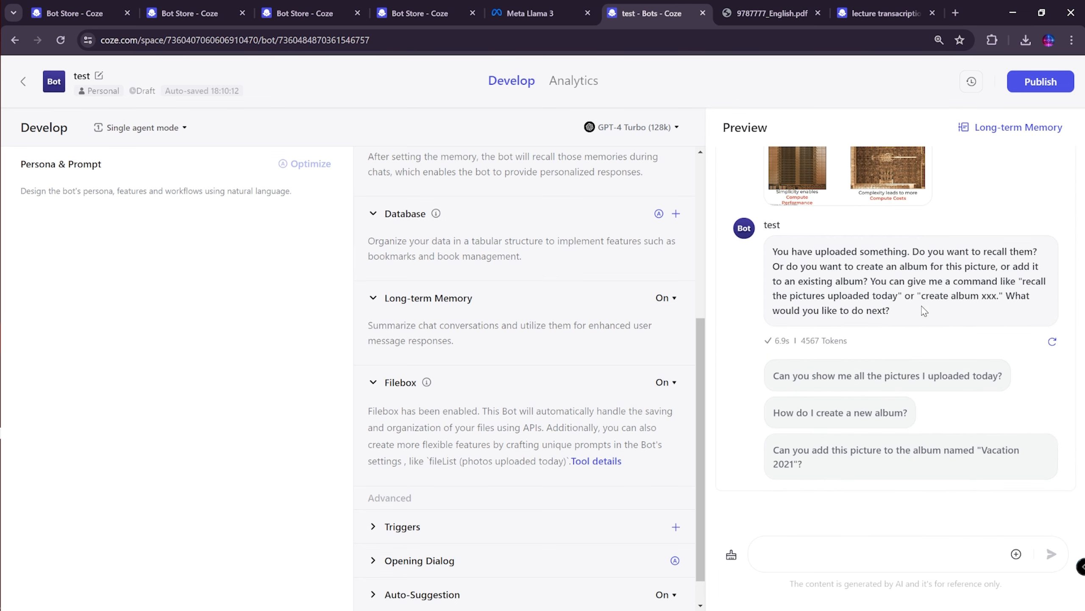
{"action": "scroll", "coordinate": [910, 257], "scroll_direction": "up", "scroll_amount": 2}
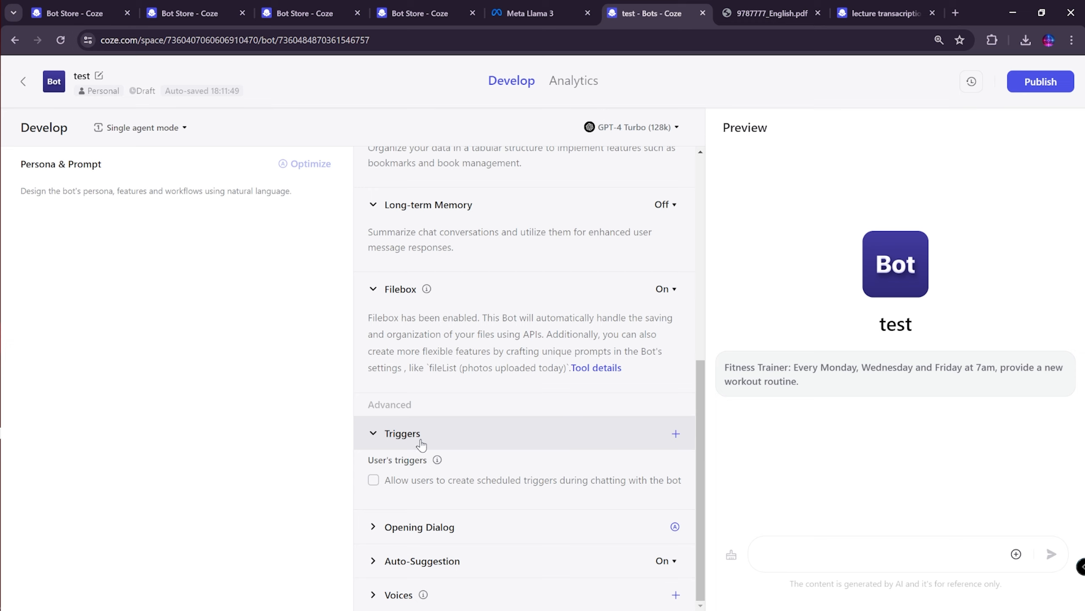
Step: Read the explanation of the User's triggers option in the bot's Triggers settings
{"action": "mouse_move", "coordinate": [437, 460]}
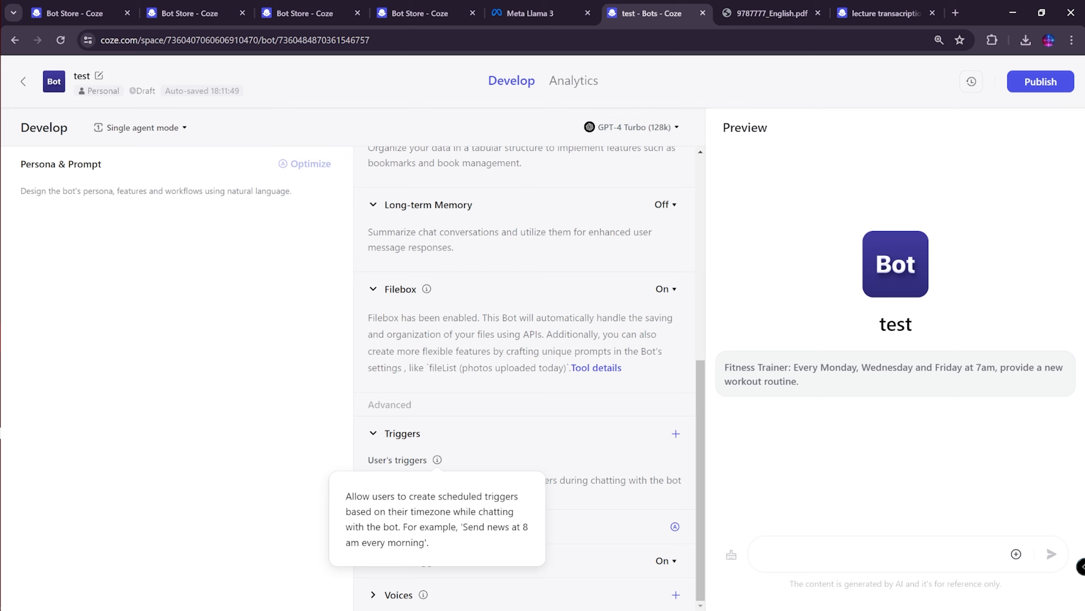
{"action": "left_click_drag", "start_coordinate": [463, 526], "coordinate": [425, 542]}
{"action": "left_click", "coordinate": [424, 543]}
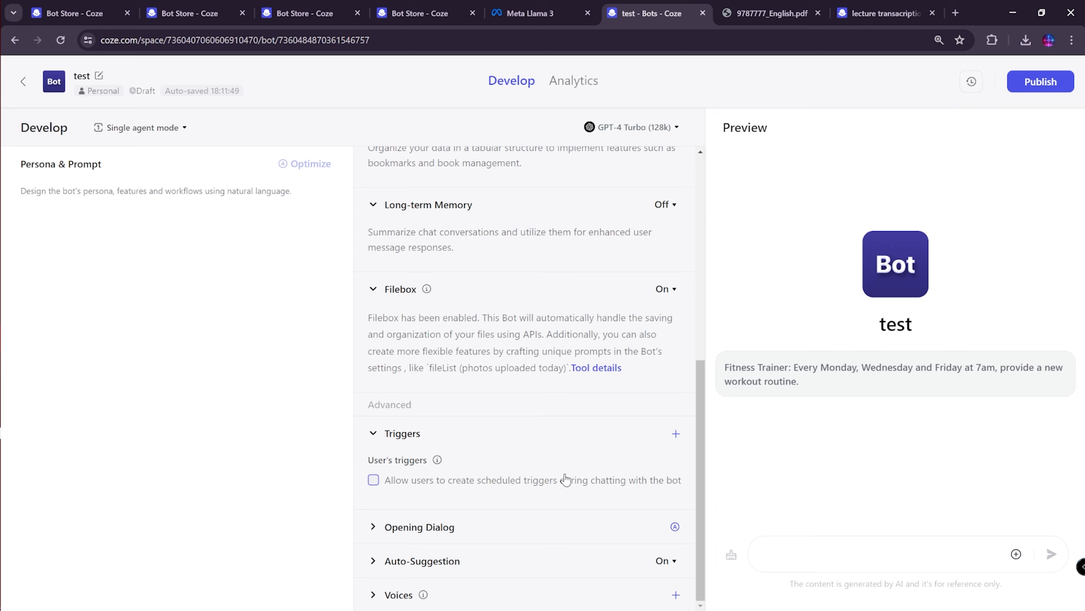
Step: Expand the Opening Dialog settings, set the opening text to "Hello" and select the text of the Fitness Trainer opening question
{"action": "left_click", "coordinate": [374, 528]}
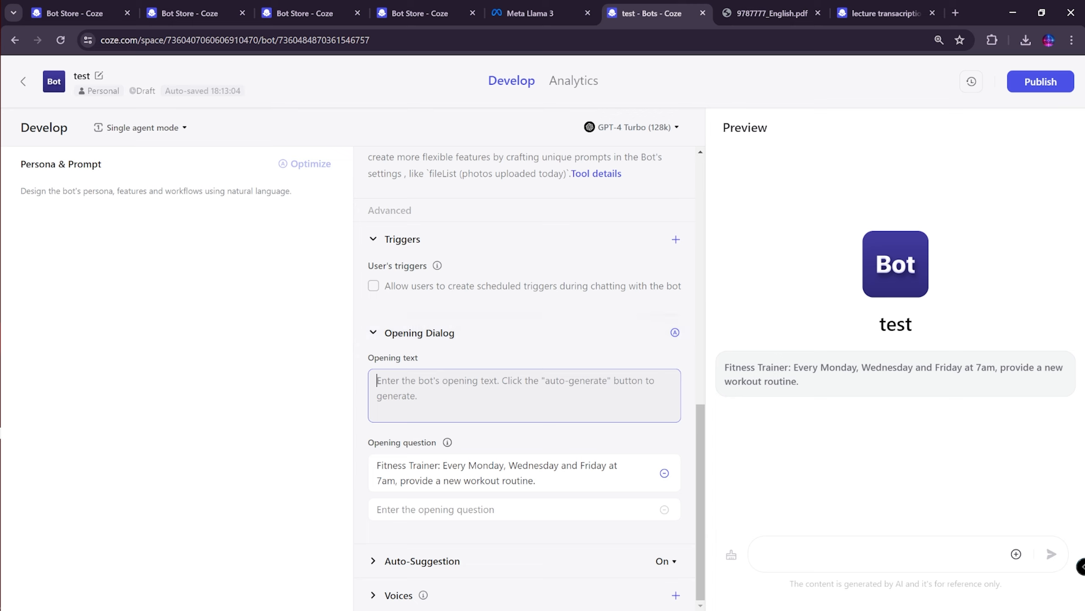
{"action": "type", "text": "Hello"}
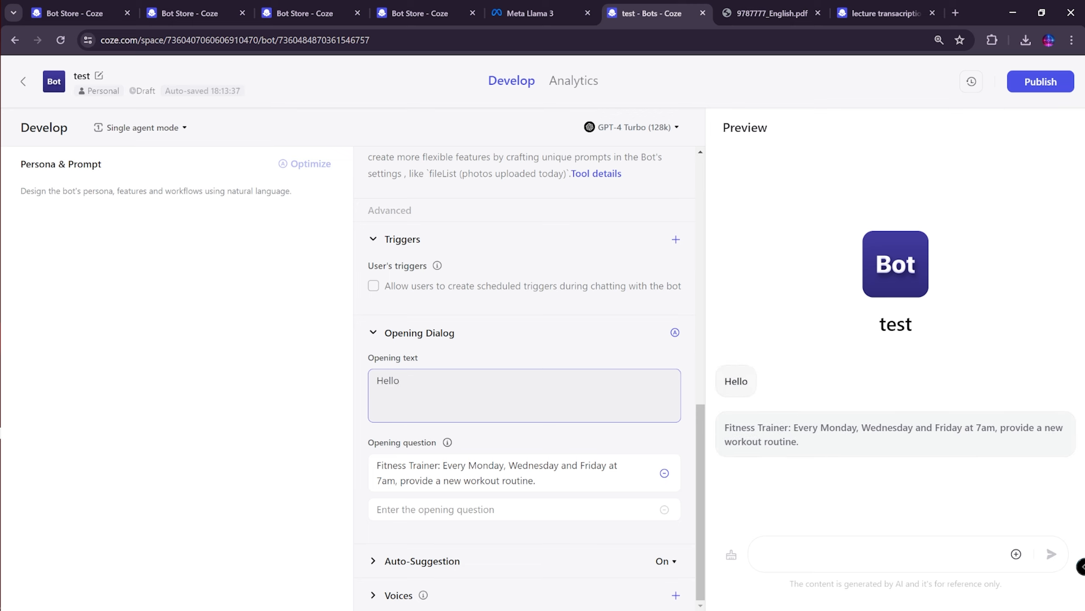
{"action": "key", "text": "ctrl+a"}
{"action": "left_click", "coordinate": [776, 378]}
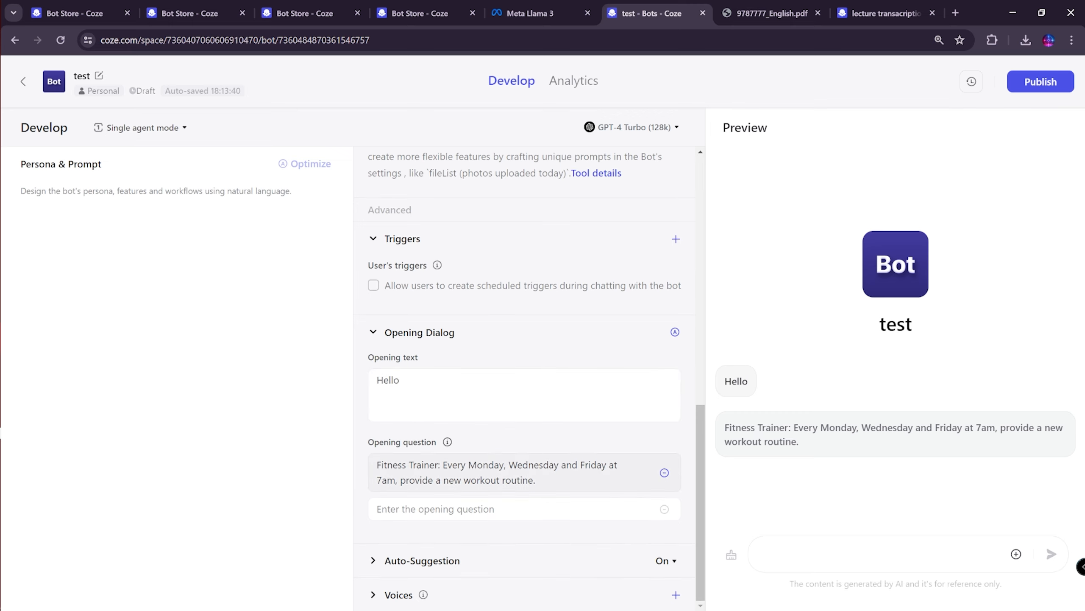
{"action": "left_click_drag", "start_coordinate": [544, 480], "coordinate": [374, 465]}
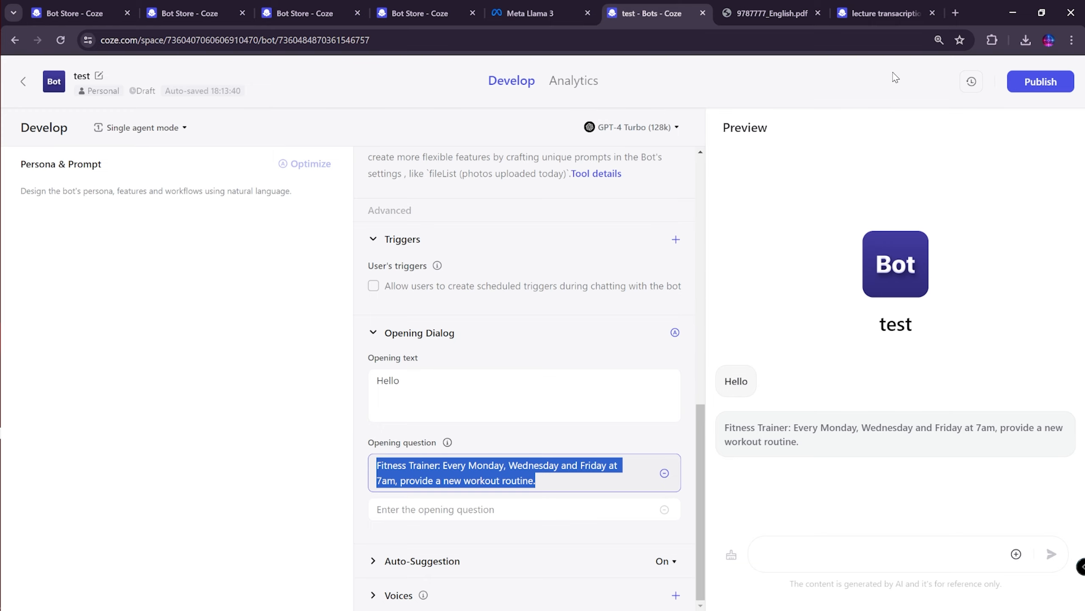